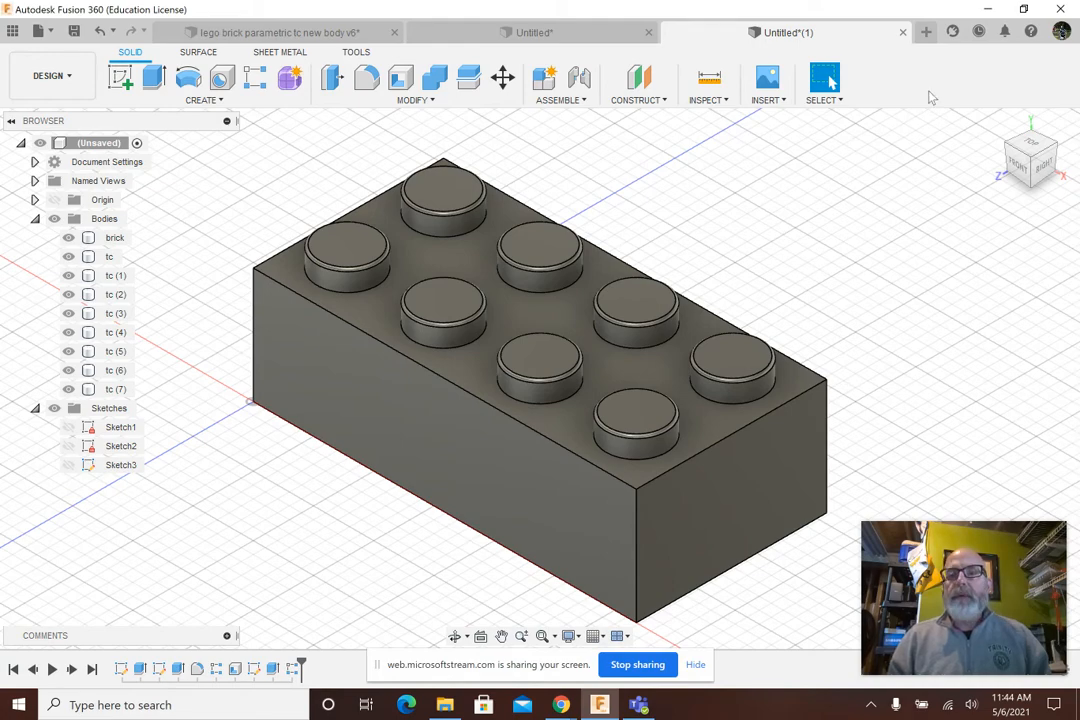
# - Create a new design and start a sketch on the horizontal ground plane
pyautogui.click(922, 34)
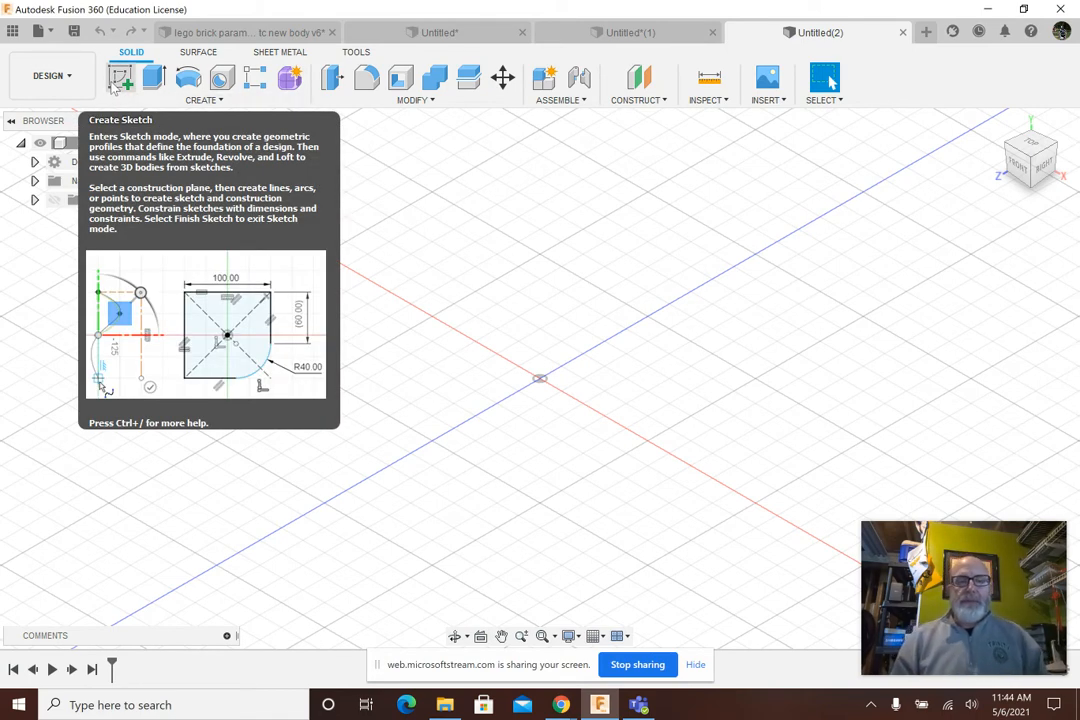
pyautogui.click(116, 84)
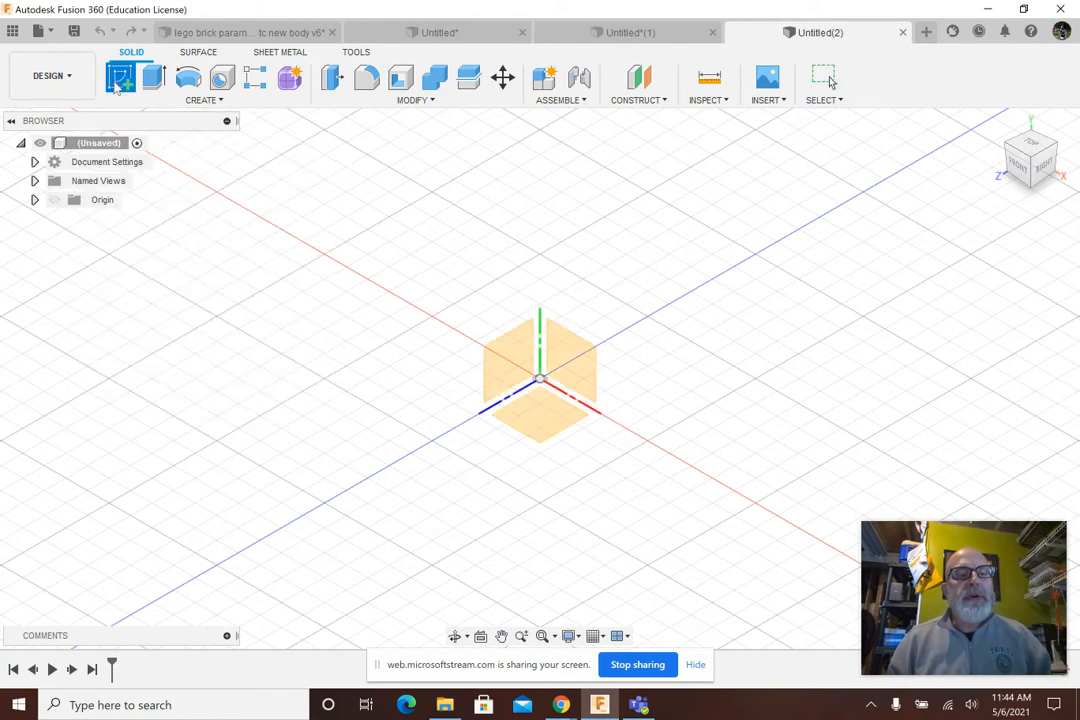
pyautogui.click(533, 418)
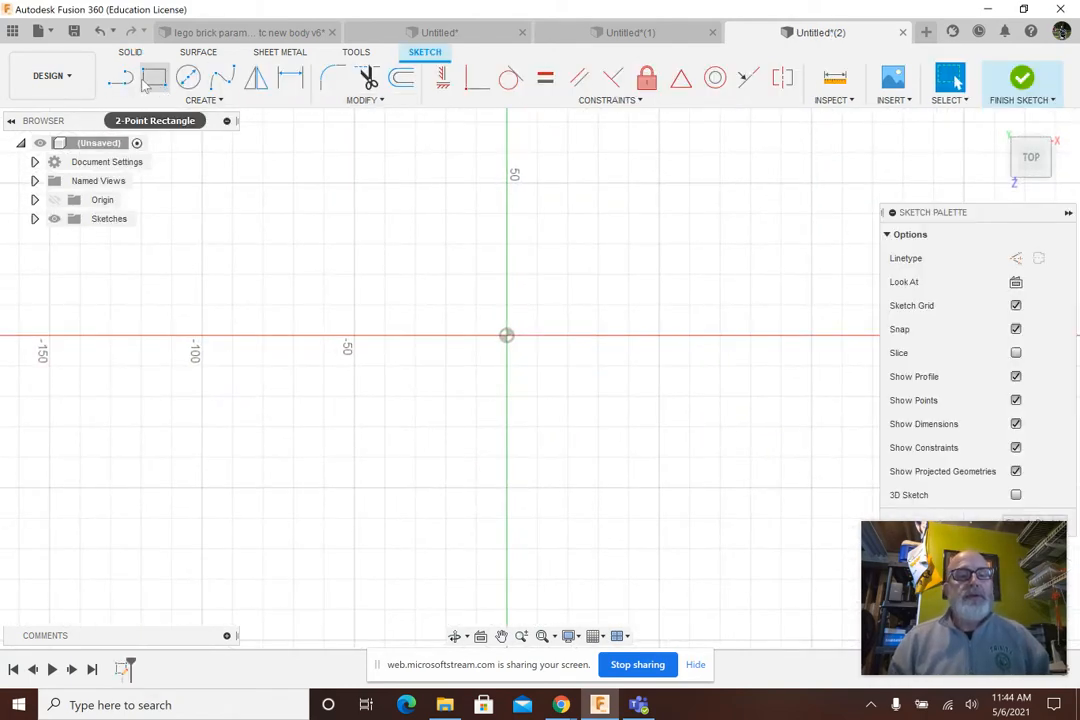
# - Sketch a two-point rectangle from the origin, 31.8 mm wide and 15.8 mm high
pyautogui.click(153, 78)
pyautogui.click(506, 335)
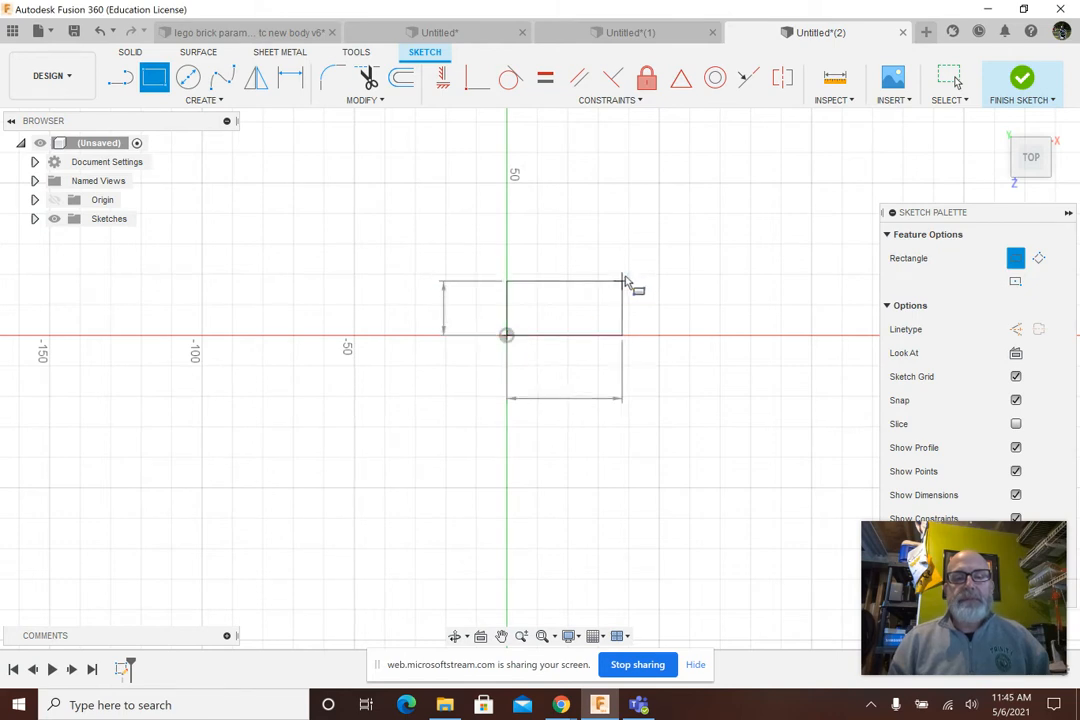
pyautogui.write('1')
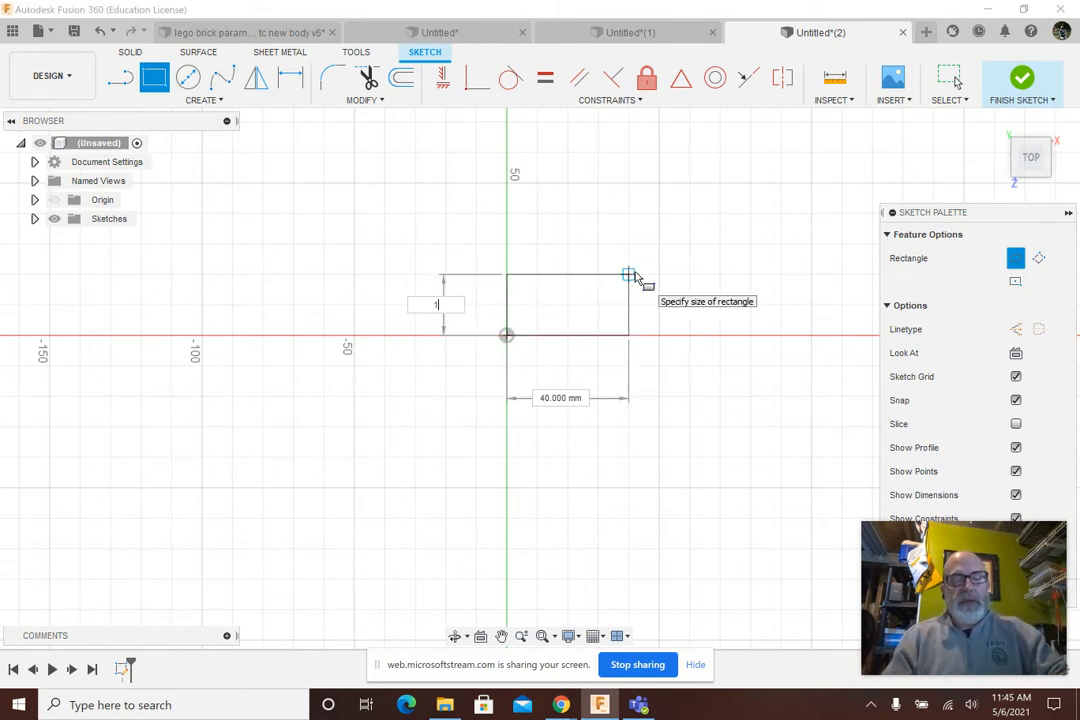
pyautogui.write('5.8')
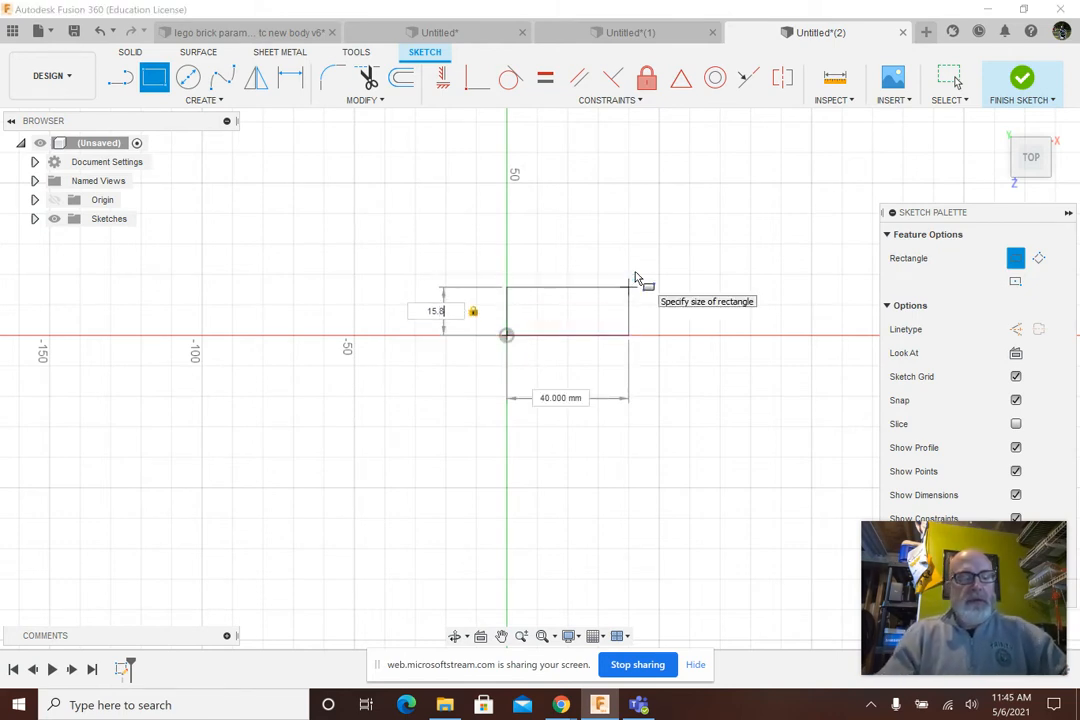
pyautogui.press('Tab')
pyautogui.write('31')
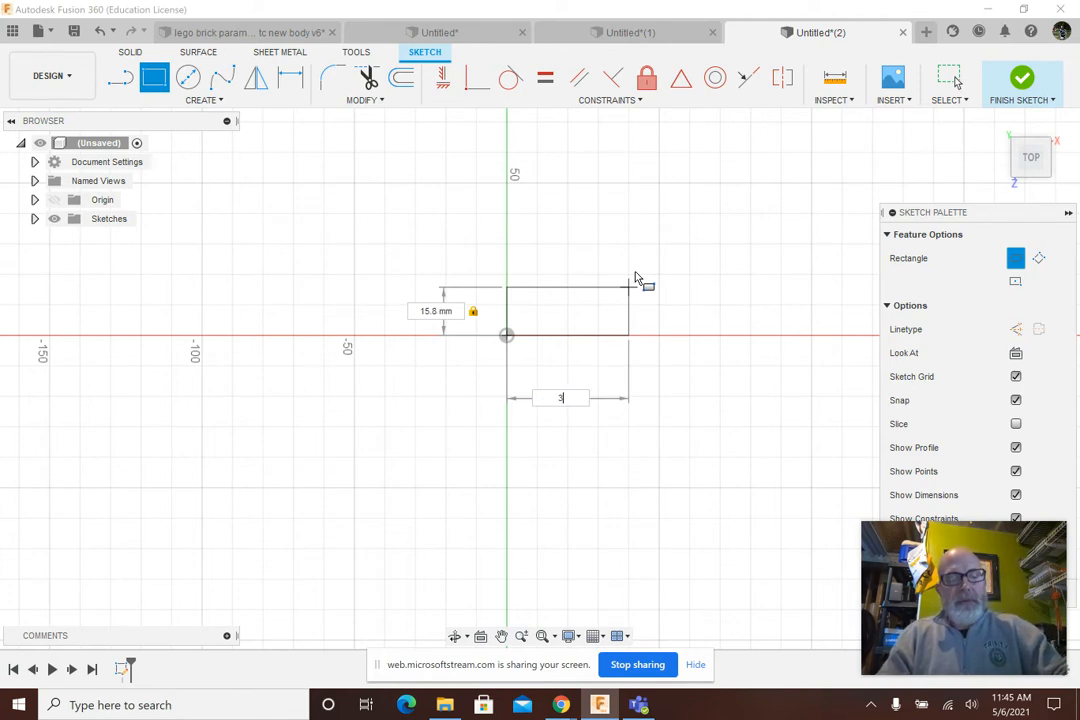
pyautogui.write('.8')
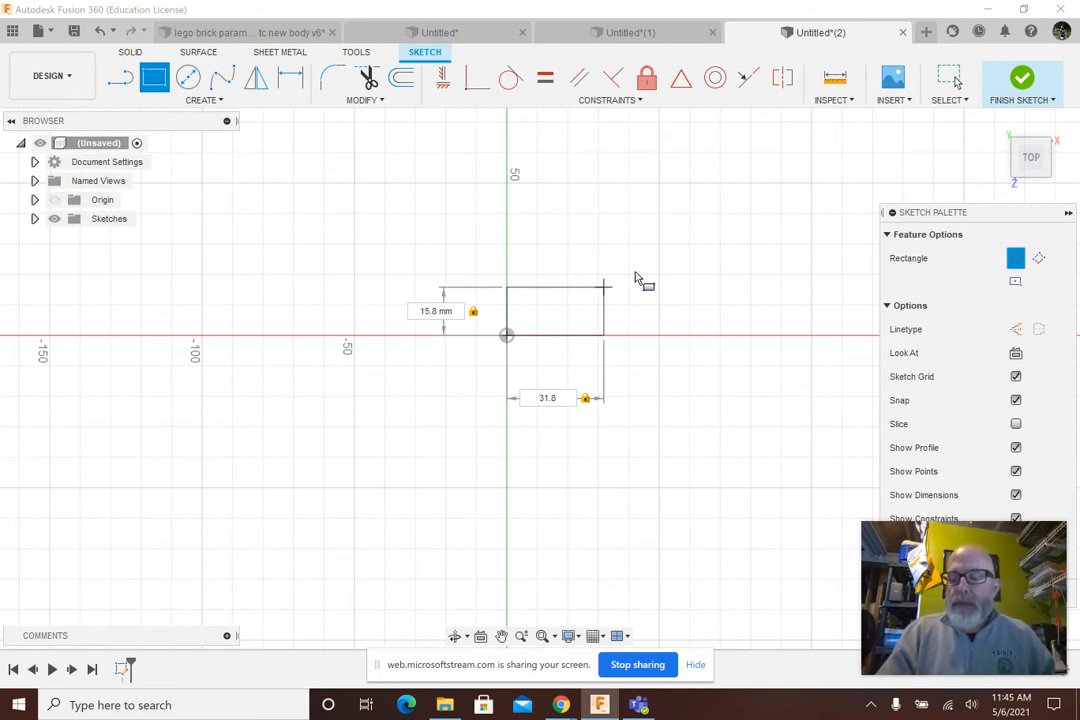
pyautogui.press('Return')
pyautogui.press('Escape')
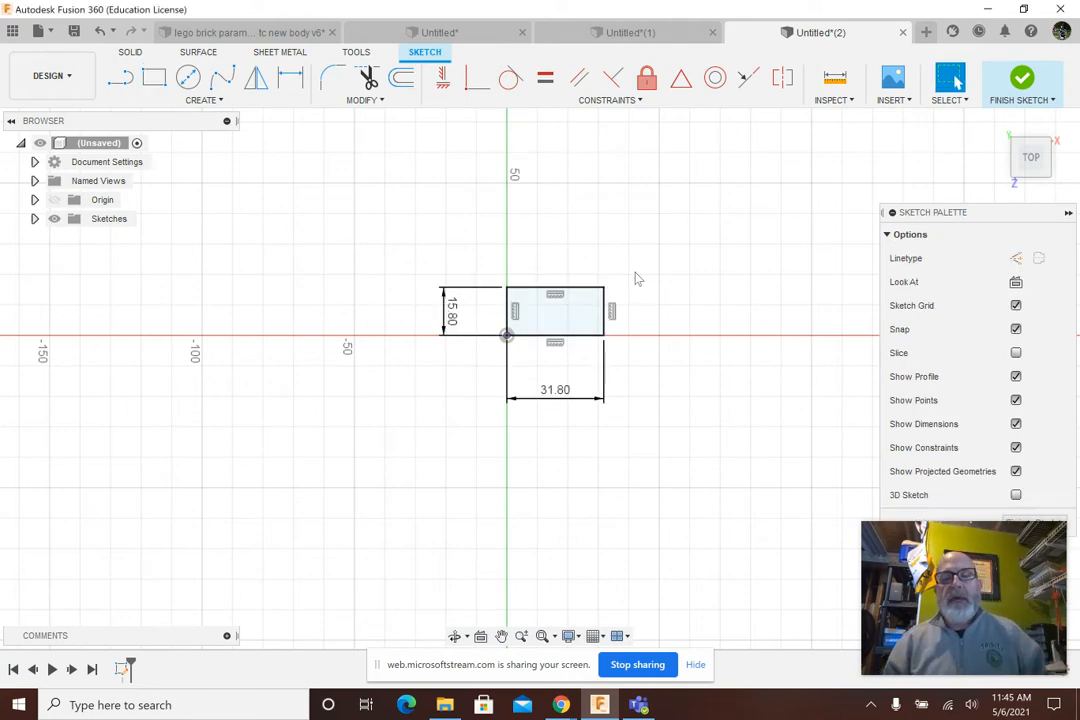
# - Extrude the rectangle 9.6 mm upward as a new body
pyautogui.press('e')
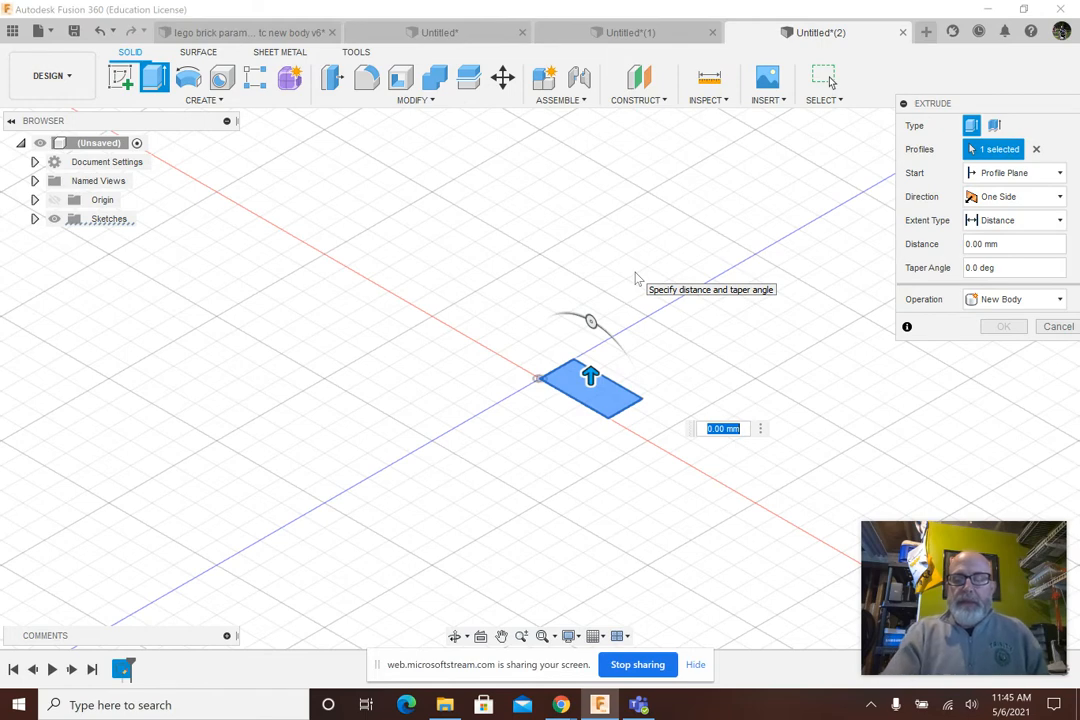
pyautogui.write('9.6')
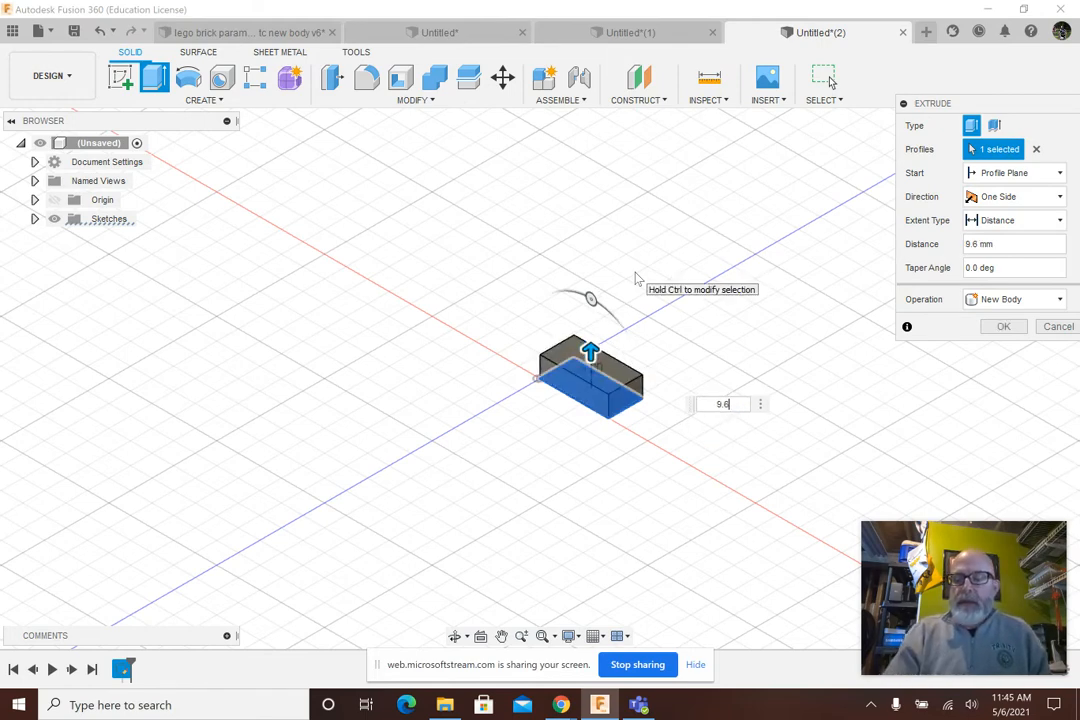
pyautogui.press('Return')
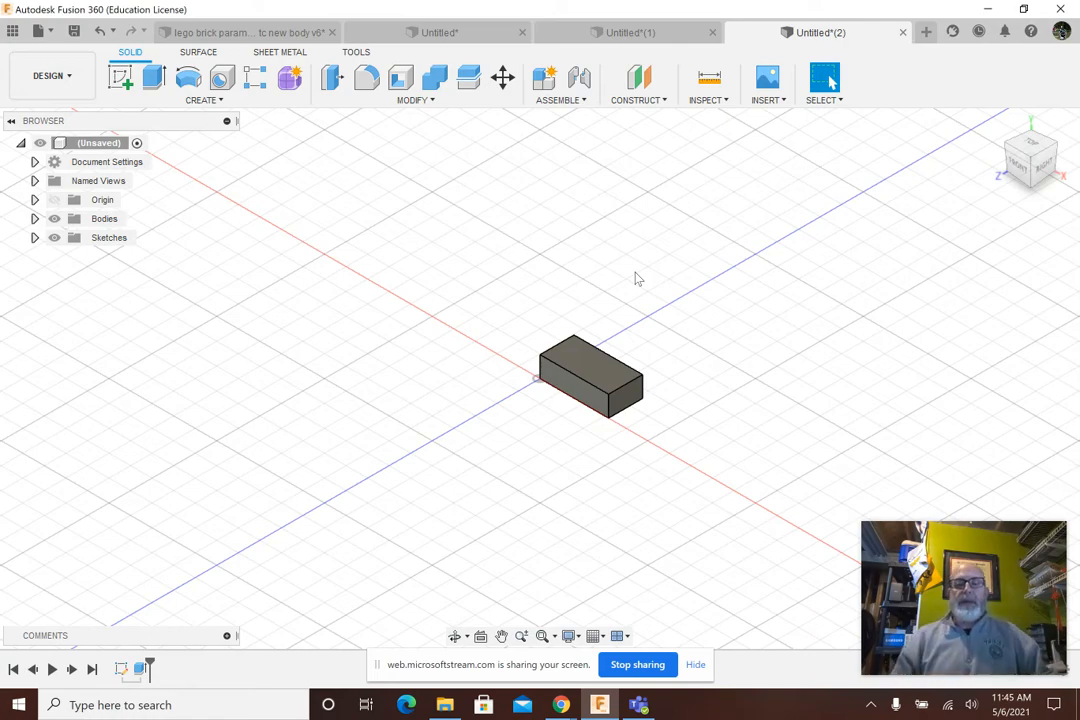
# - Start a sketch on the block's top face and draw a 5 mm diameter circle near its upper-left corner
pyautogui.scroll(3, 609, 384)
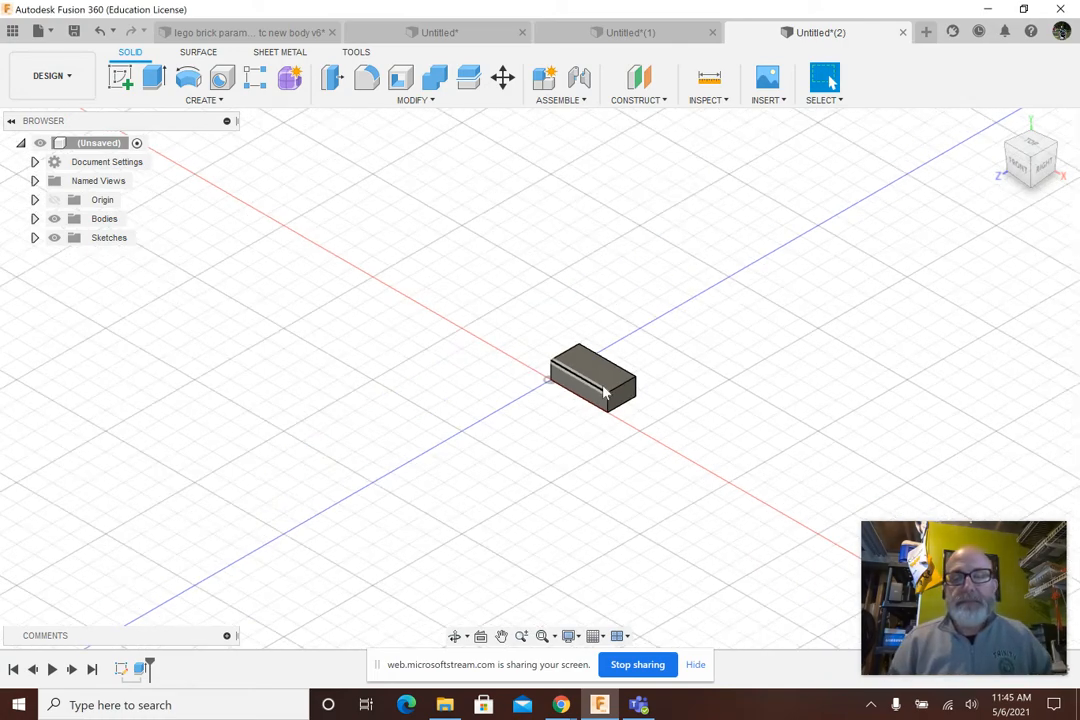
pyautogui.scroll(4, 609, 384)
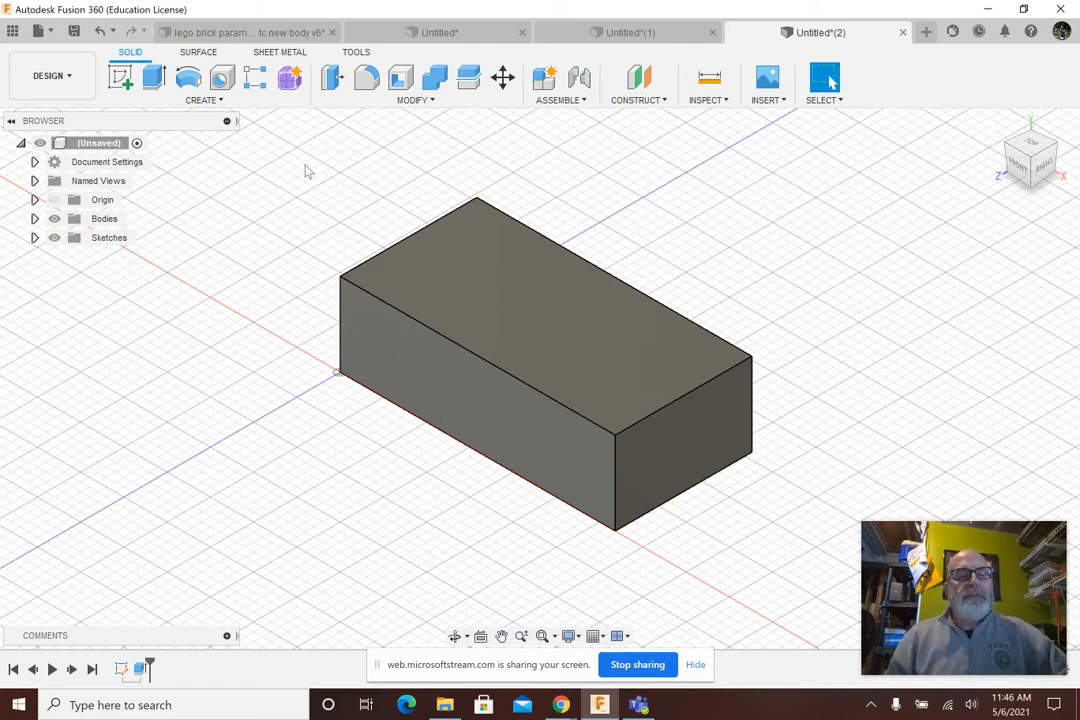
pyautogui.click(121, 78)
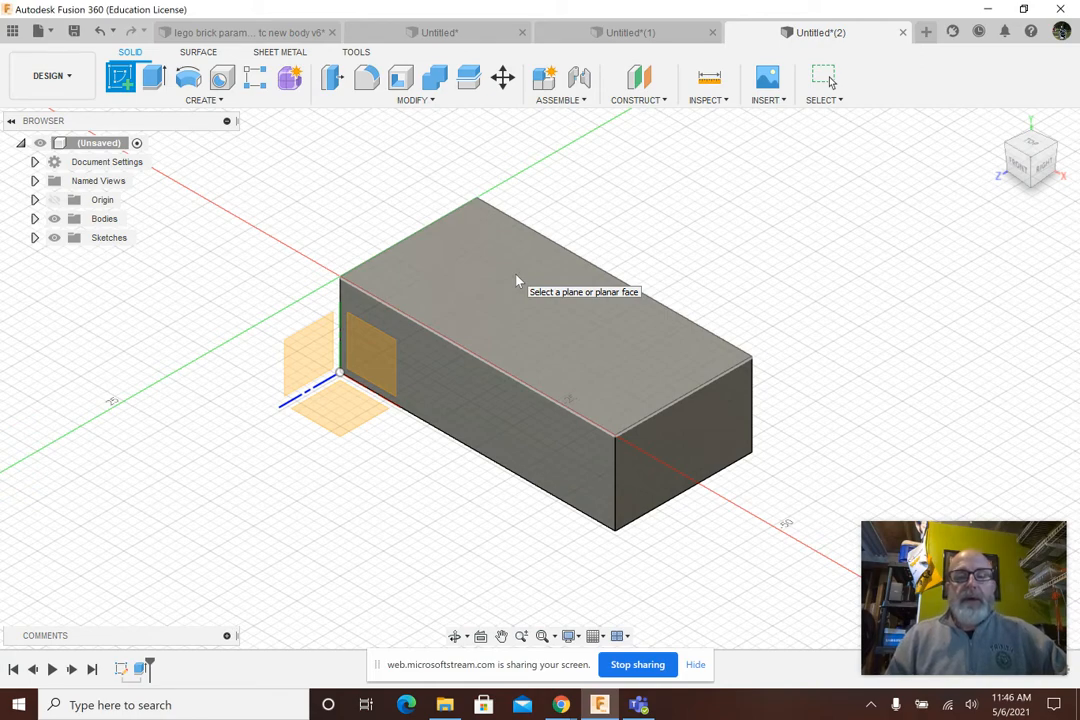
pyautogui.click(516, 281)
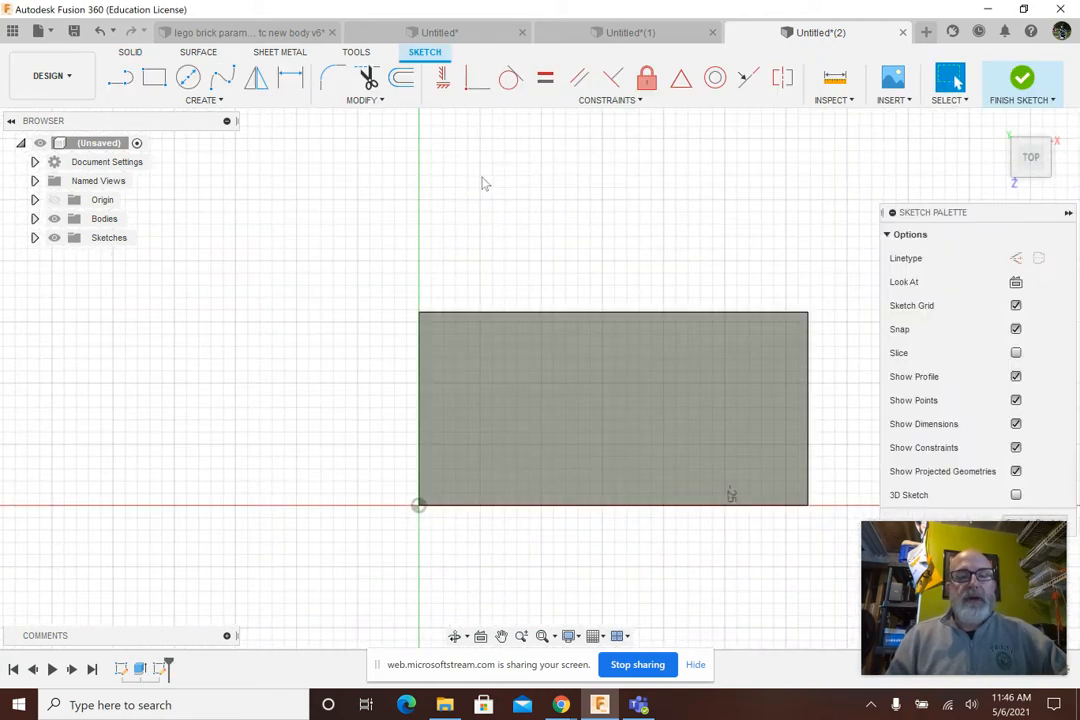
pyautogui.click(188, 77)
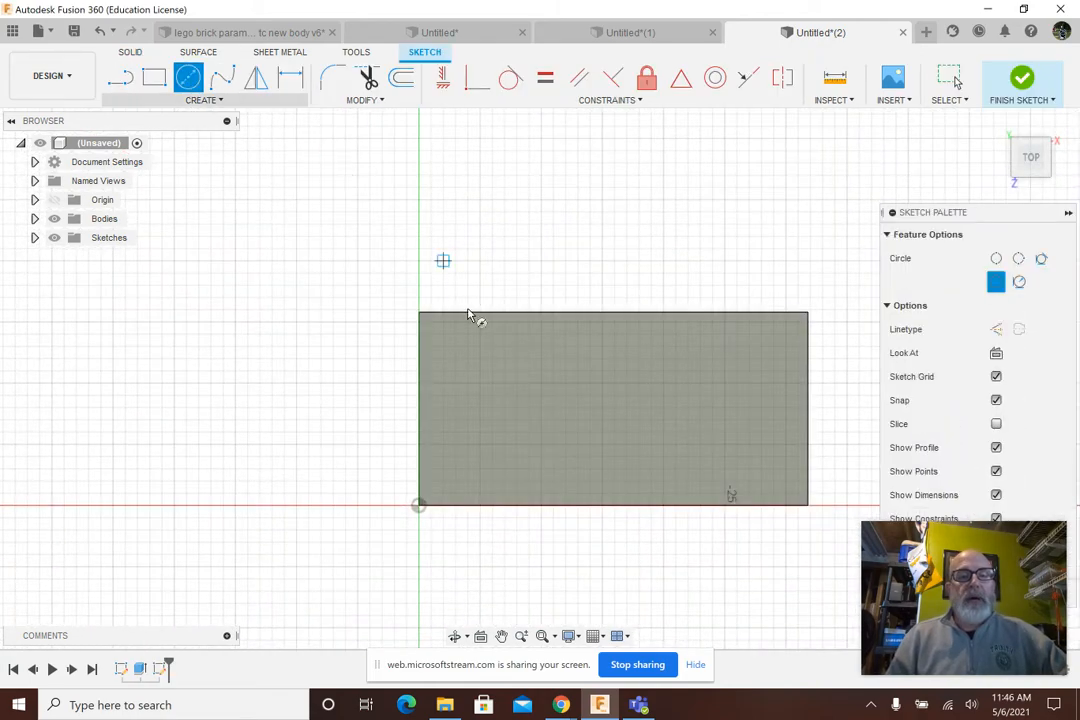
pyautogui.click(480, 383)
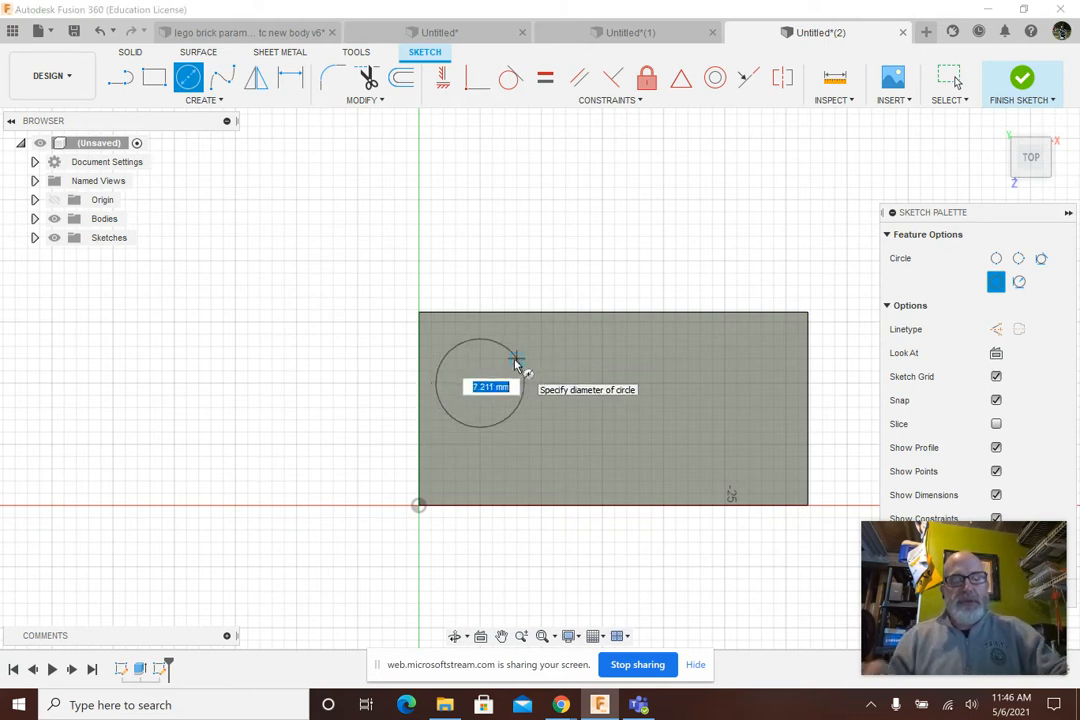
pyautogui.press('BackSpace')
pyautogui.write('5')
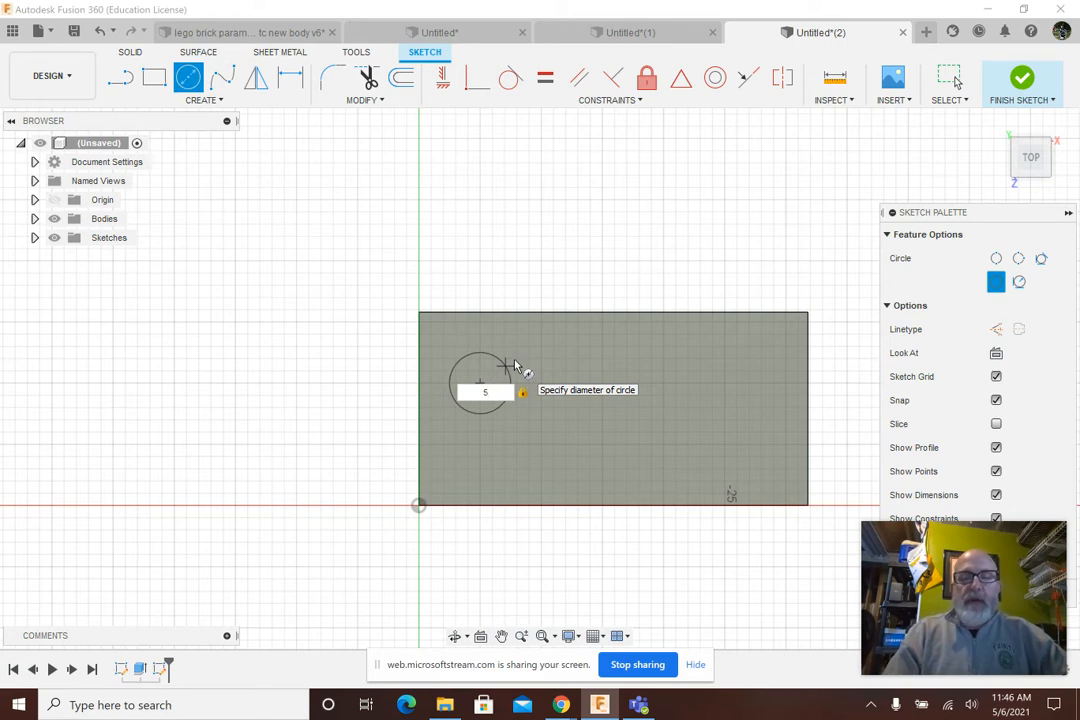
pyautogui.press('Return')
pyautogui.press('Escape')
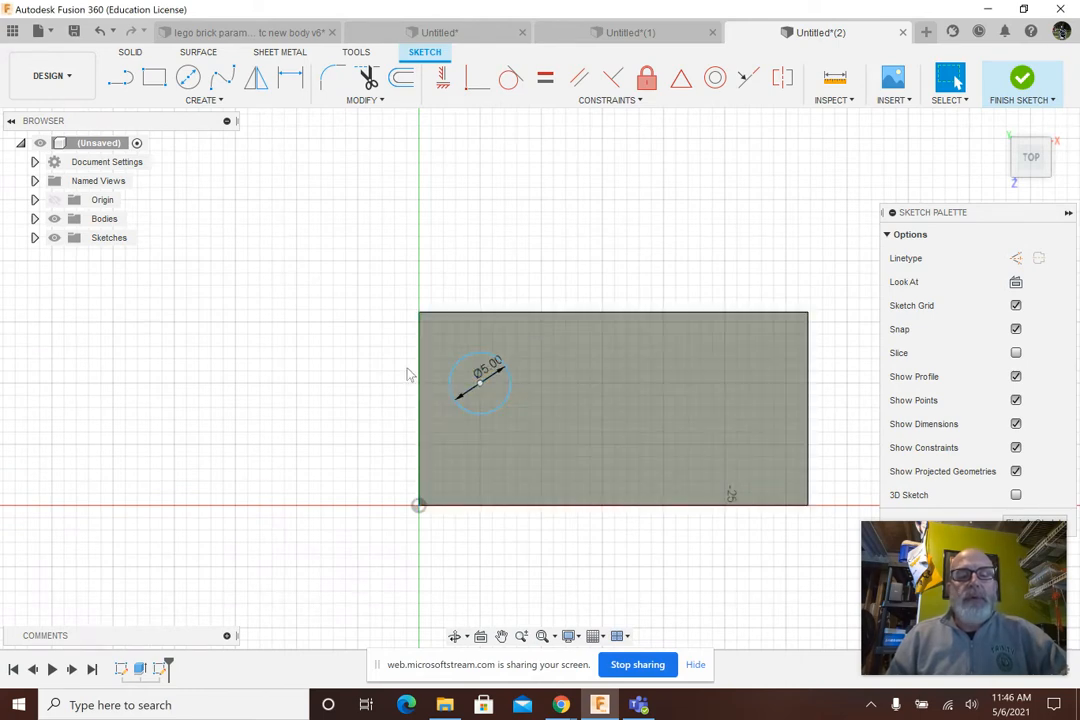
# - Dimension the circle's centre 3.9 mm from the top face's upper long edge
pyautogui.click(290, 79)
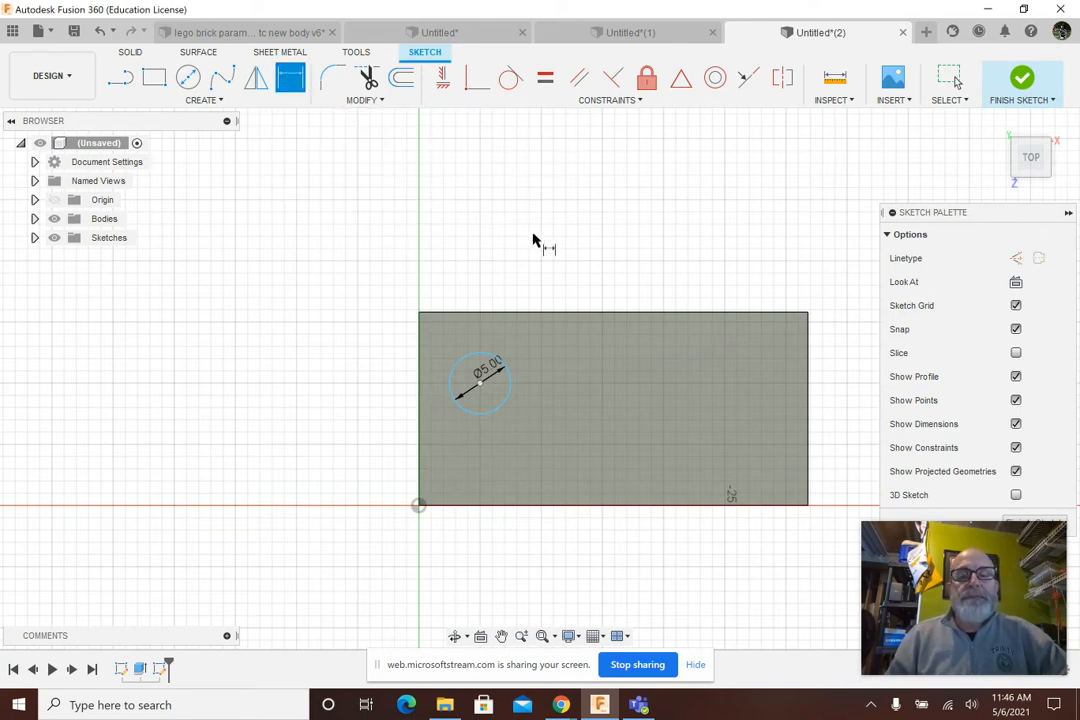
pyautogui.click(484, 389)
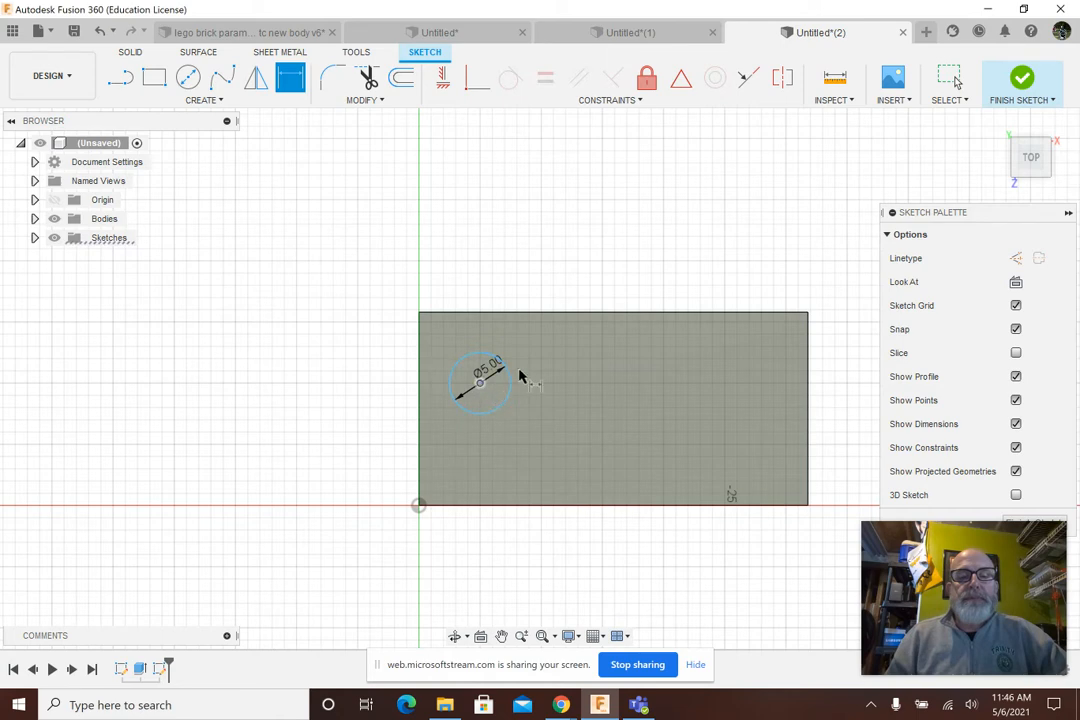
pyautogui.click(480, 316)
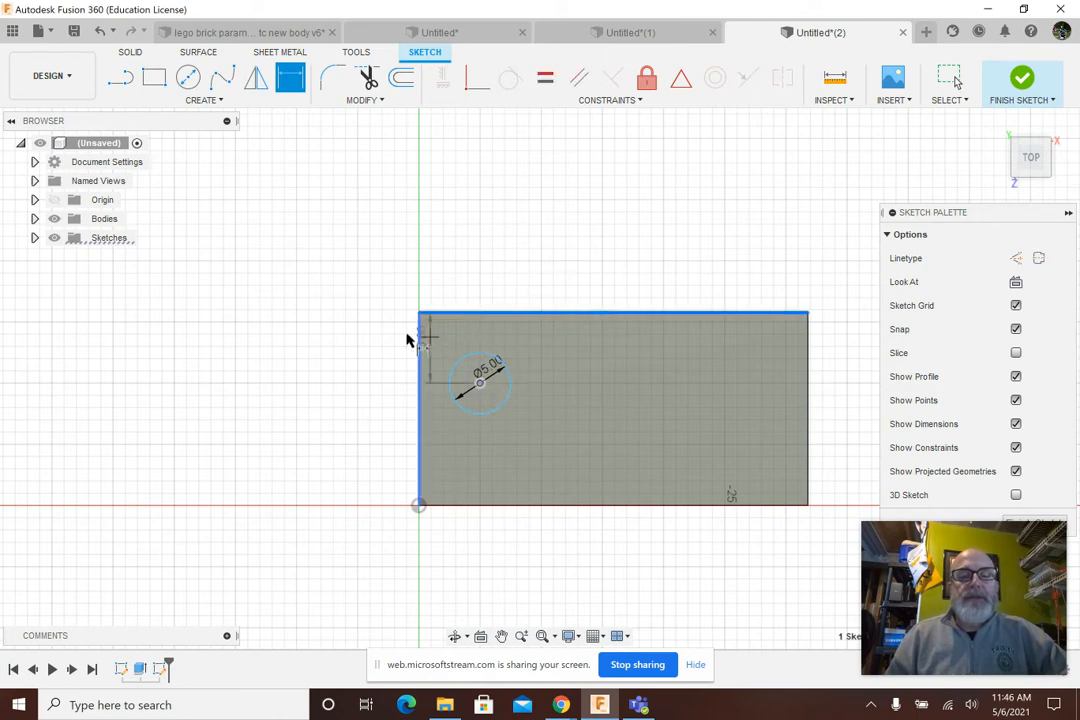
pyautogui.click(368, 341)
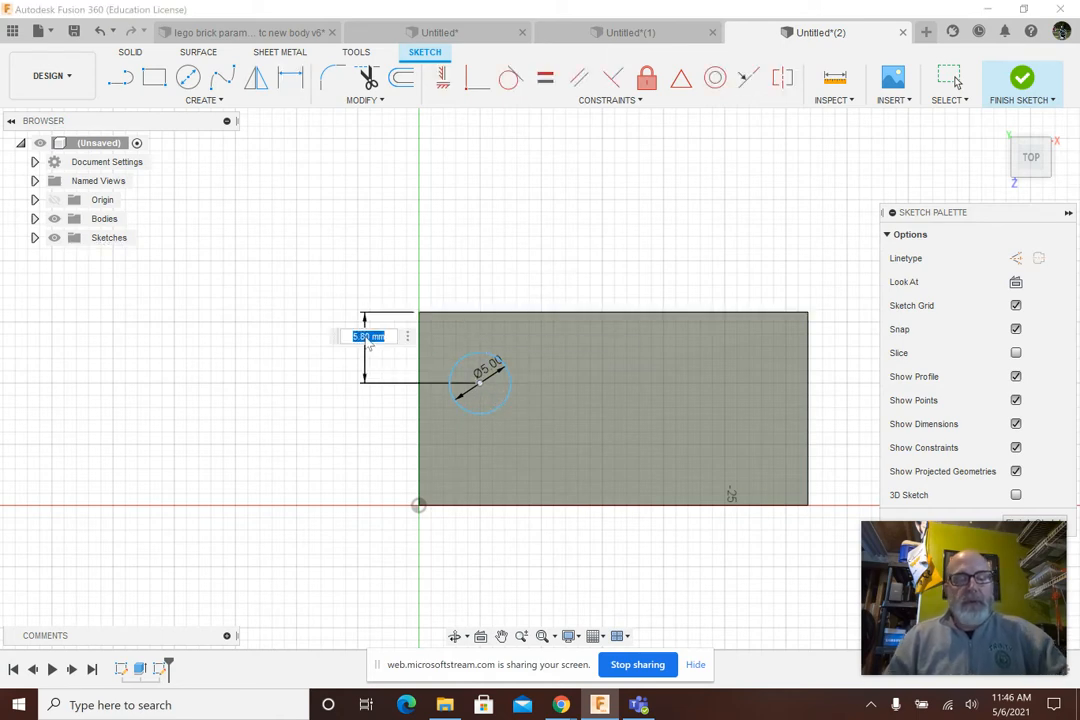
pyautogui.write('3.5')
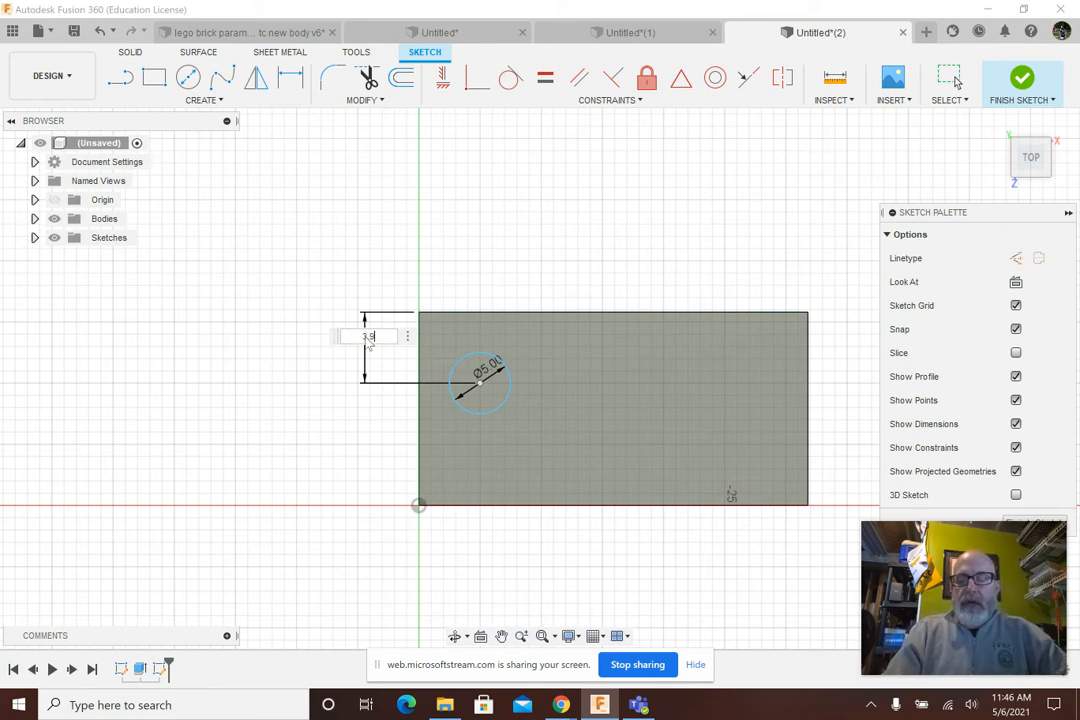
pyautogui.press('Return')
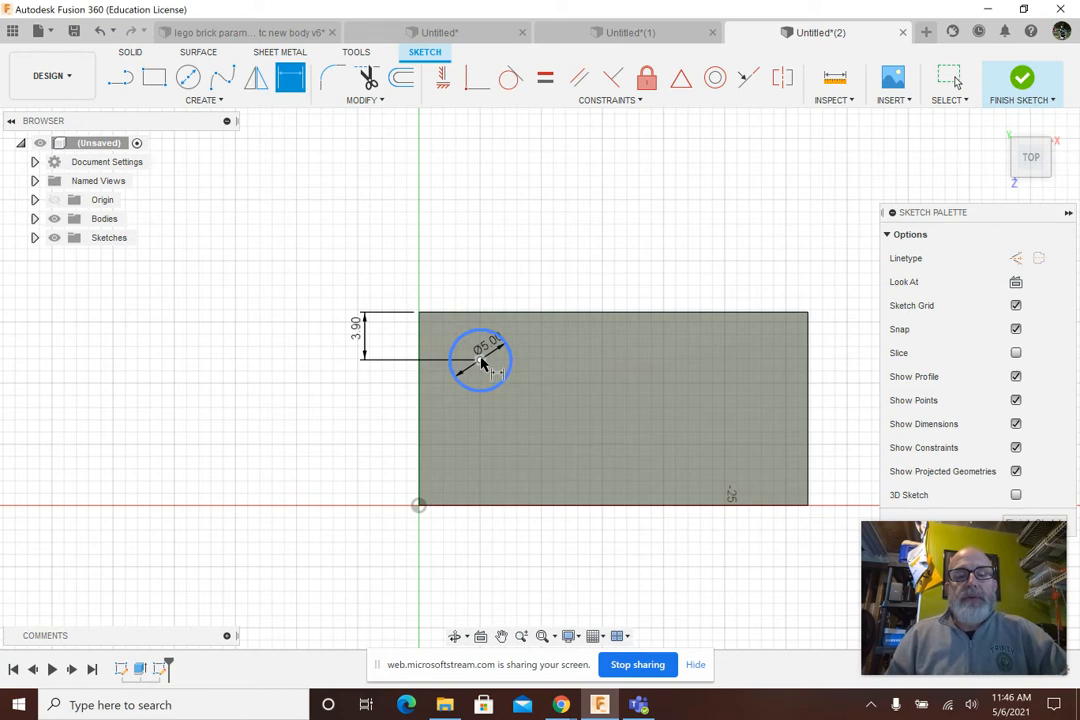
# - Dimension the circle's centre 3.9 mm from the top face's left short edge and finish the sketch
pyautogui.click(481, 364)
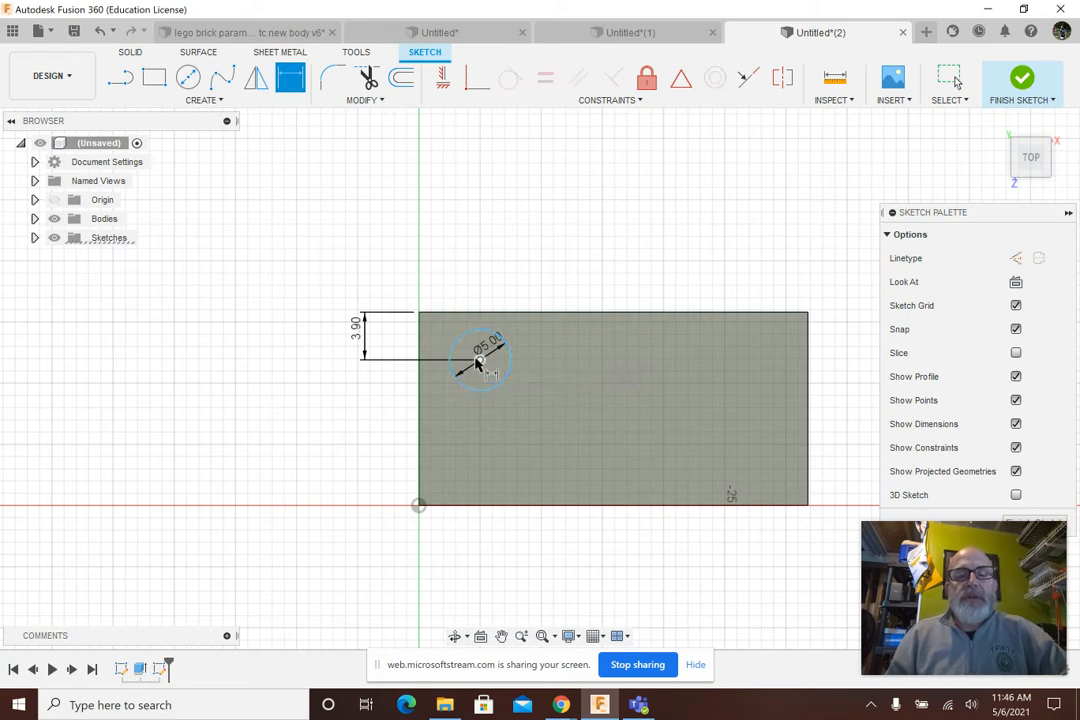
pyautogui.click(418, 355)
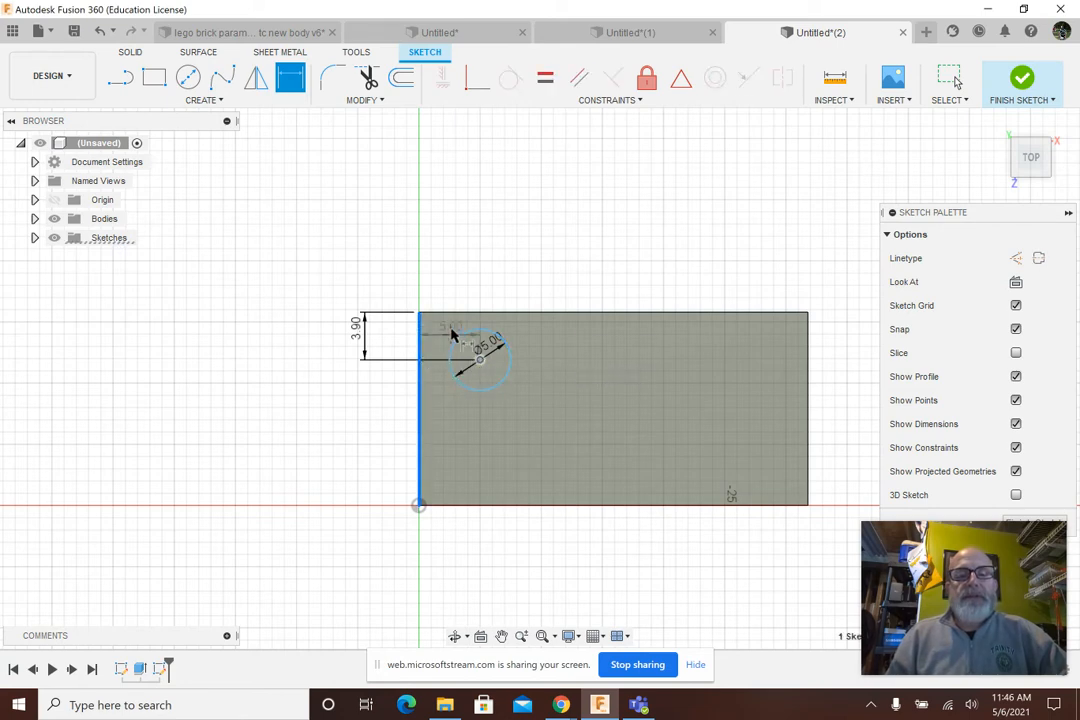
pyautogui.click(460, 265)
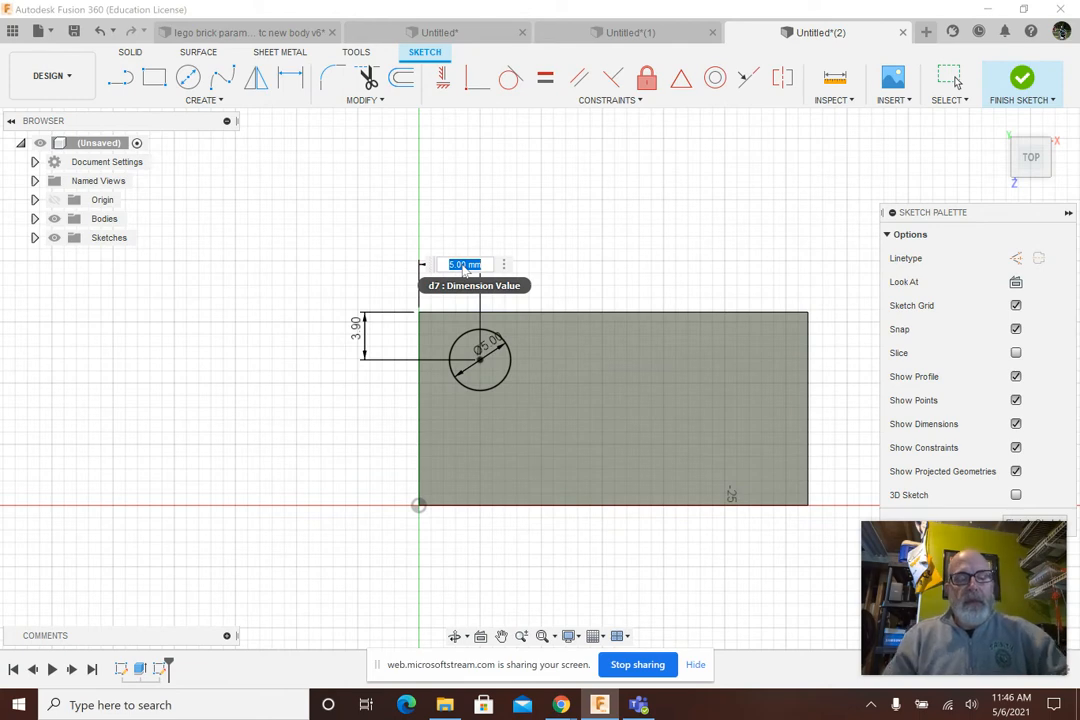
pyautogui.write('3')
pyautogui.write('.5')
pyautogui.press('Return')
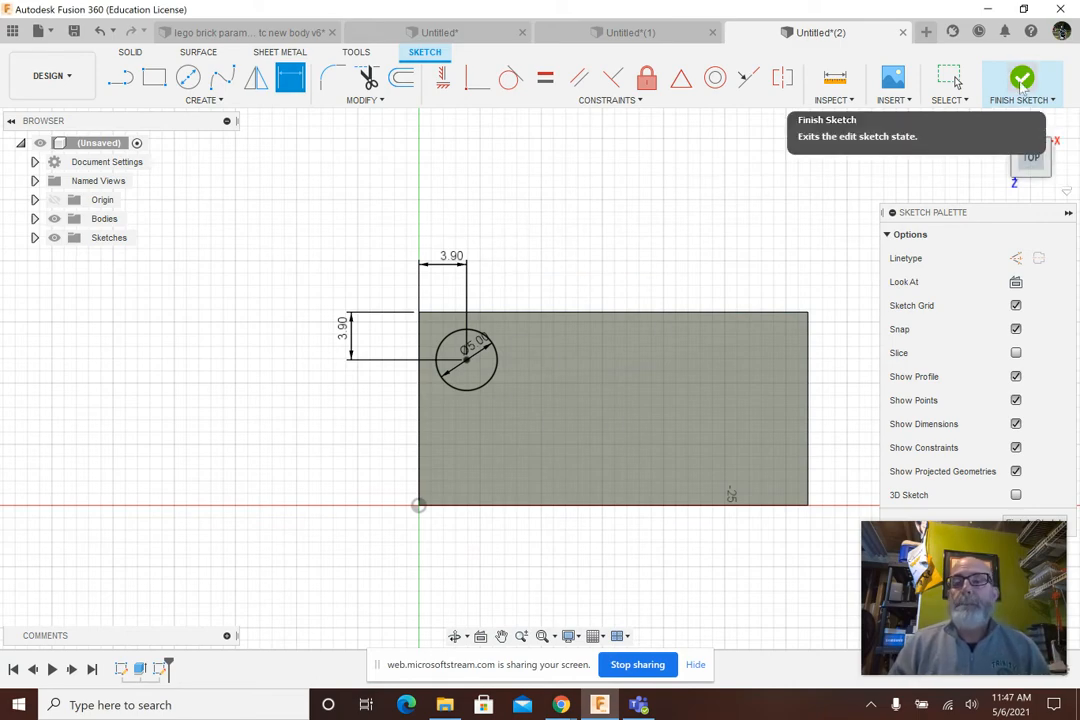
pyautogui.click(1022, 88)
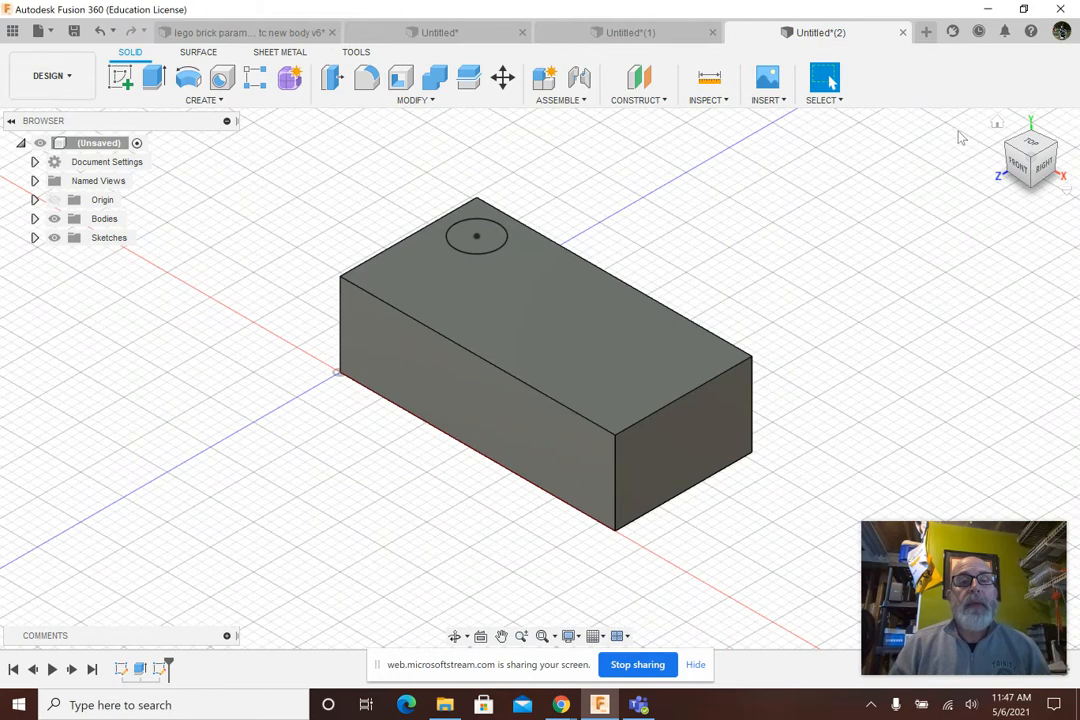
# - Extrude the circle on the block's top face 1.7 mm upward as a new body
pyautogui.click(154, 78)
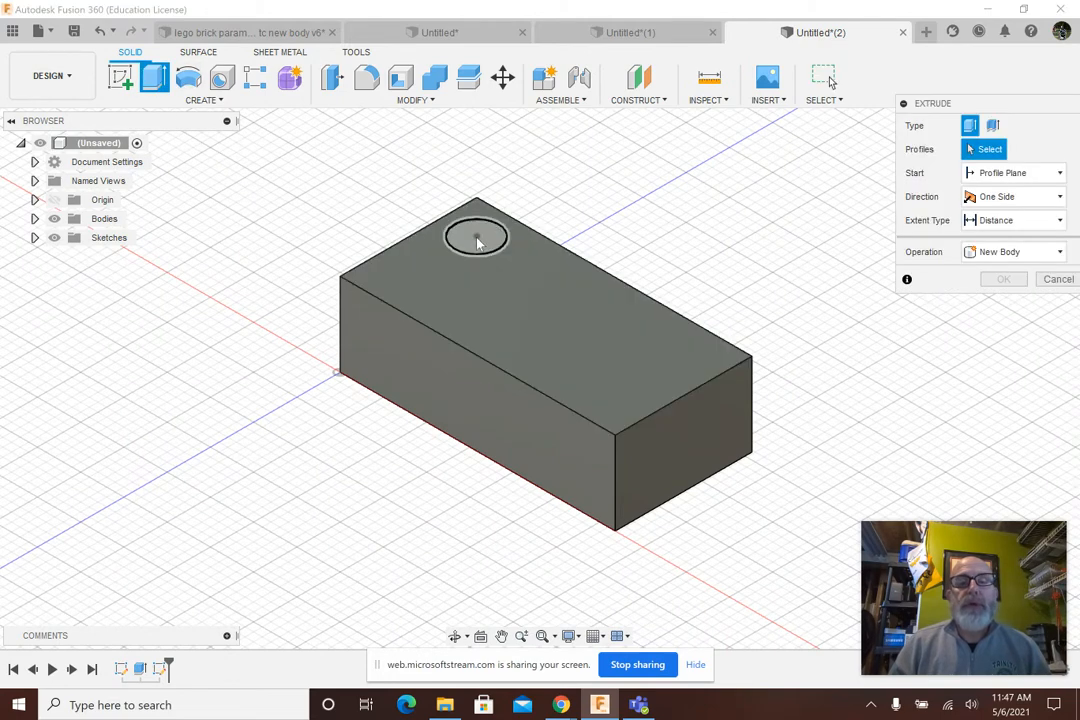
pyautogui.click(477, 243)
pyautogui.write('1')
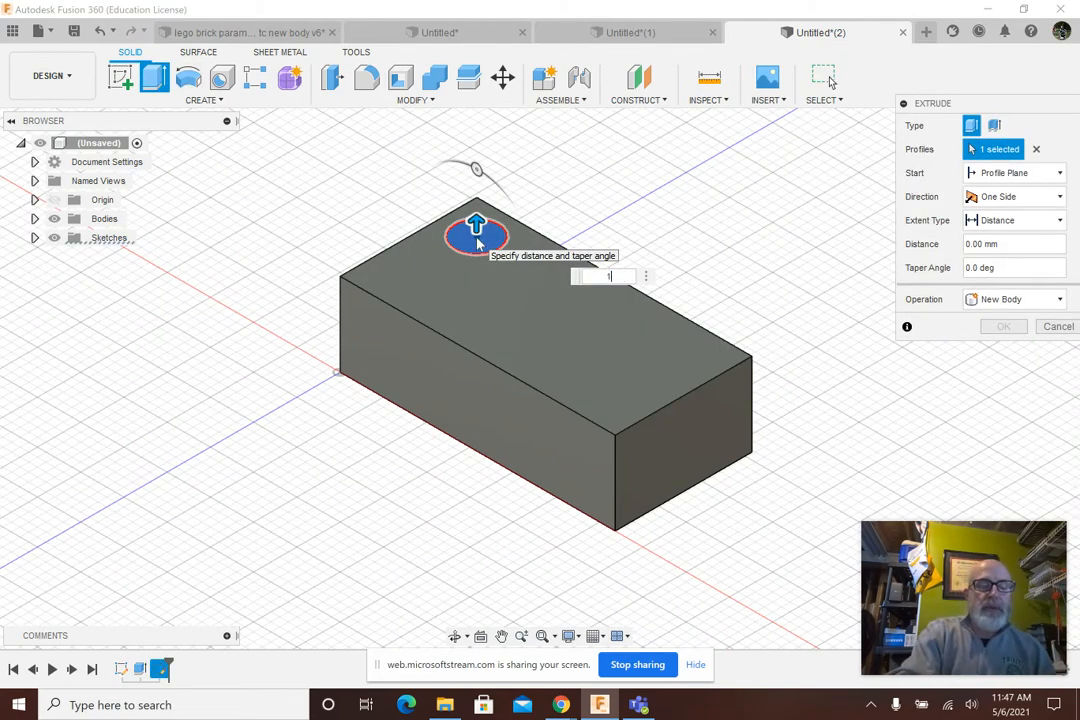
pyautogui.write('.7')
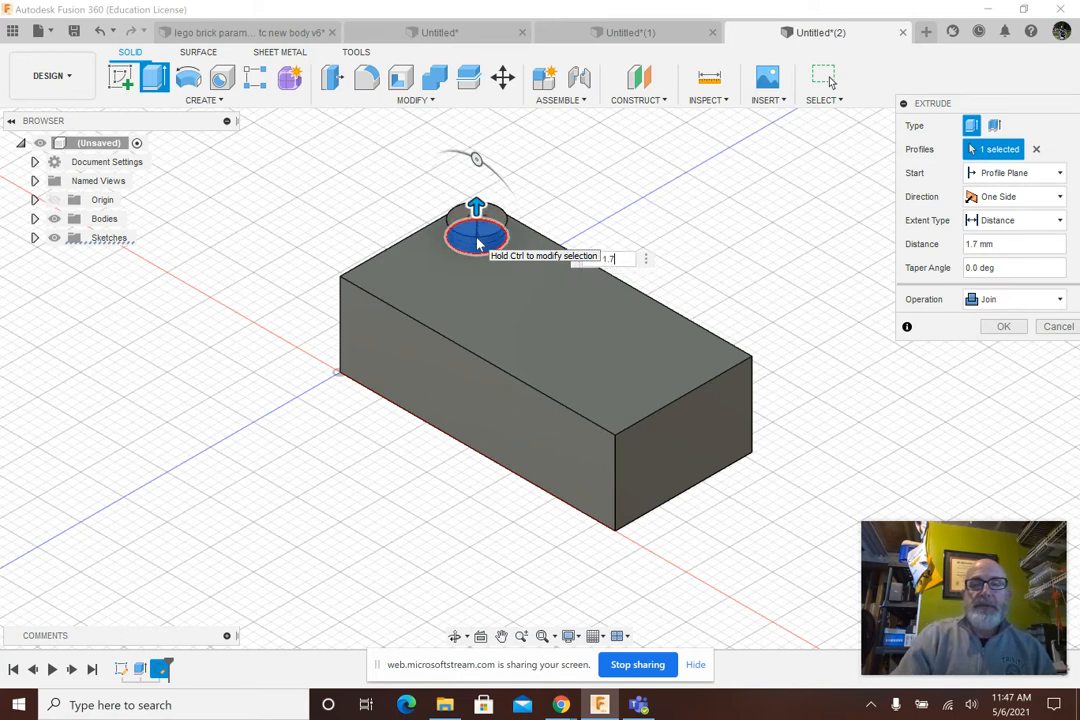
pyautogui.click(1000, 302)
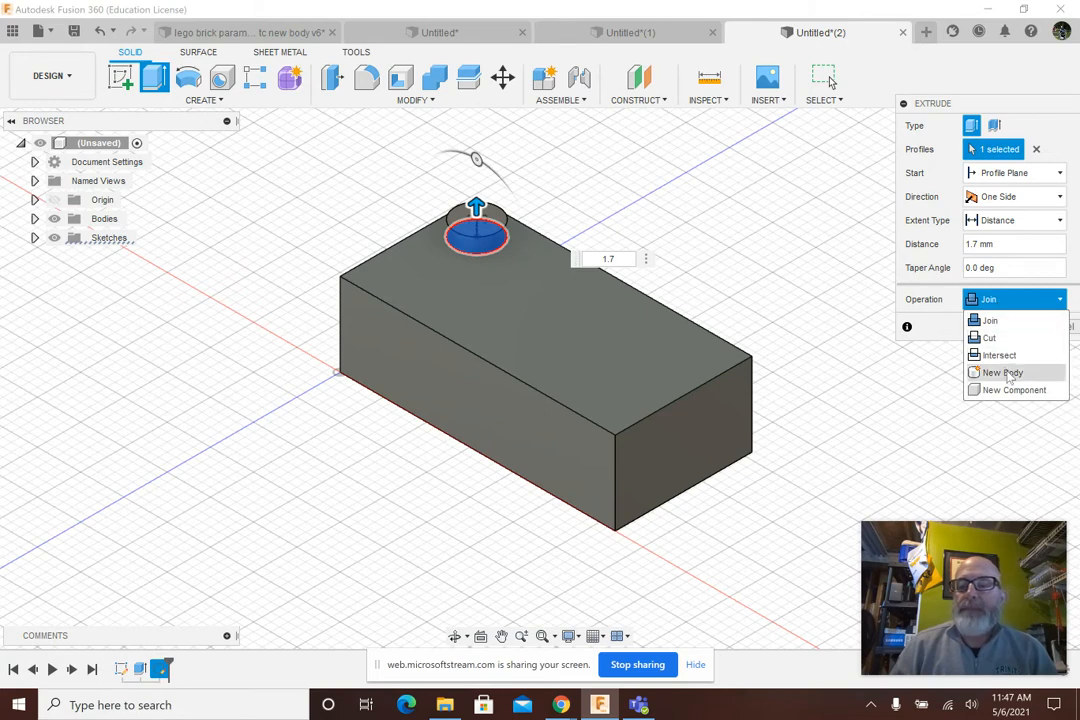
pyautogui.click(1000, 372)
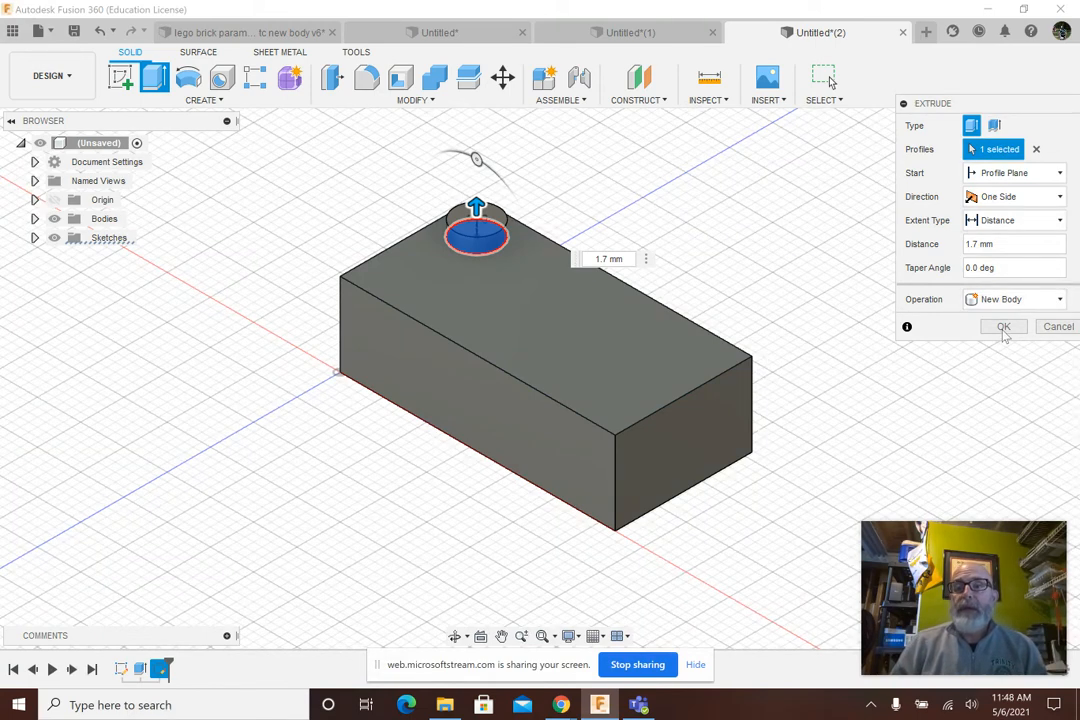
pyautogui.click(1003, 327)
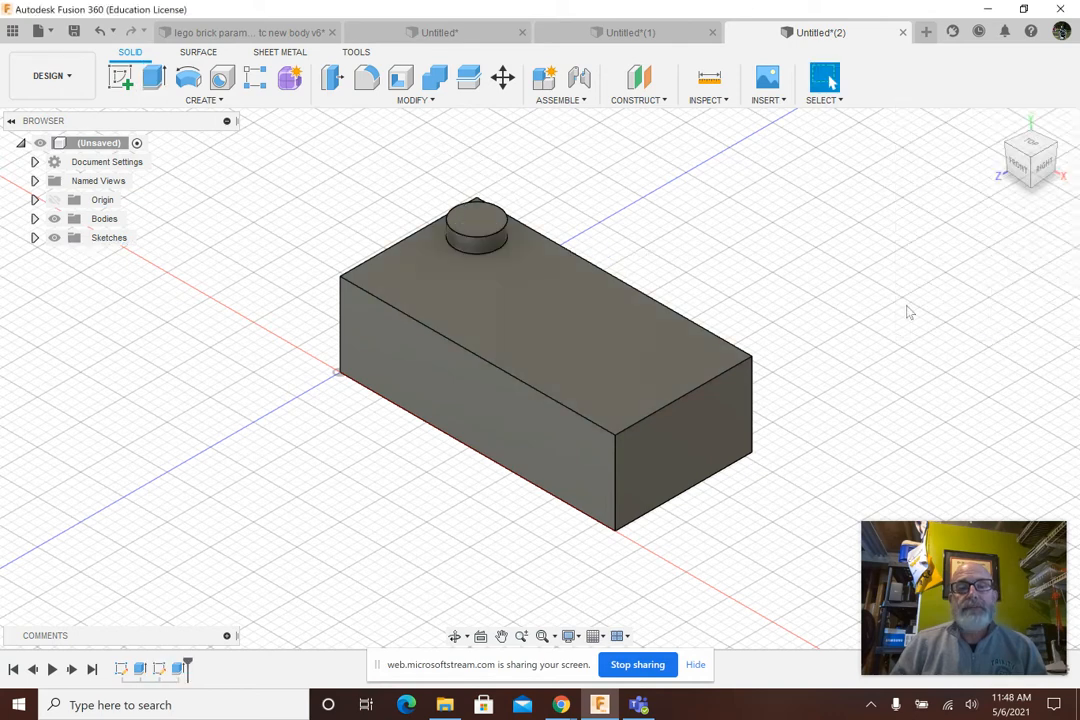
# - Fillet the stud's top circular edge with a 0.2 mm radius
pyautogui.click(366, 80)
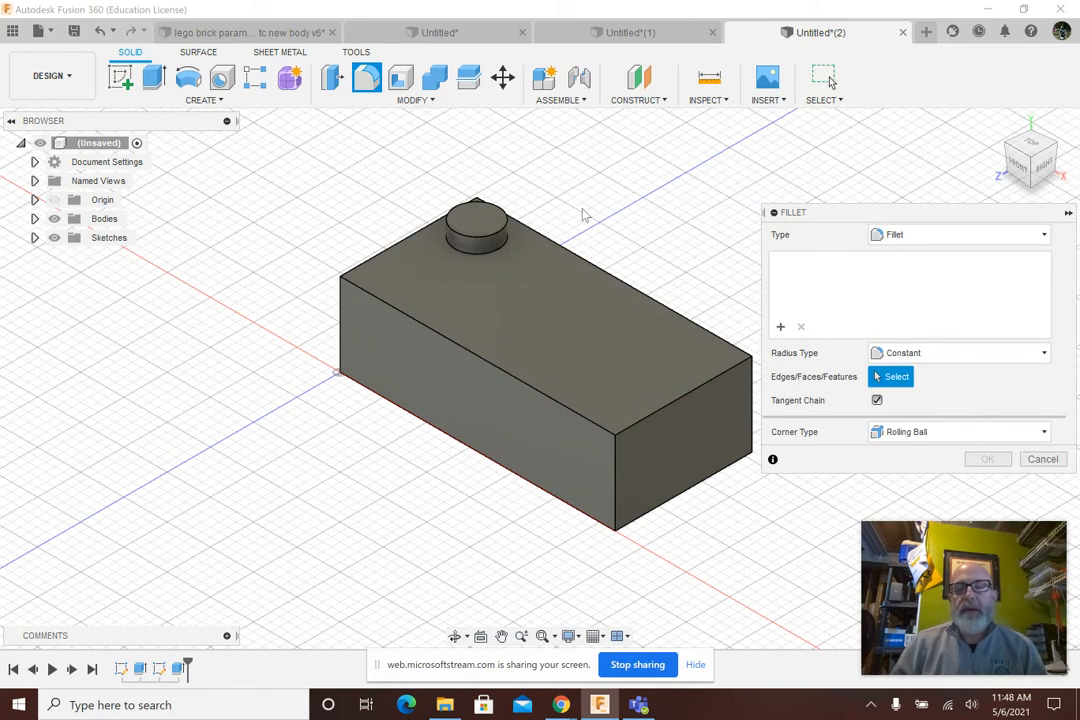
pyautogui.click(503, 233)
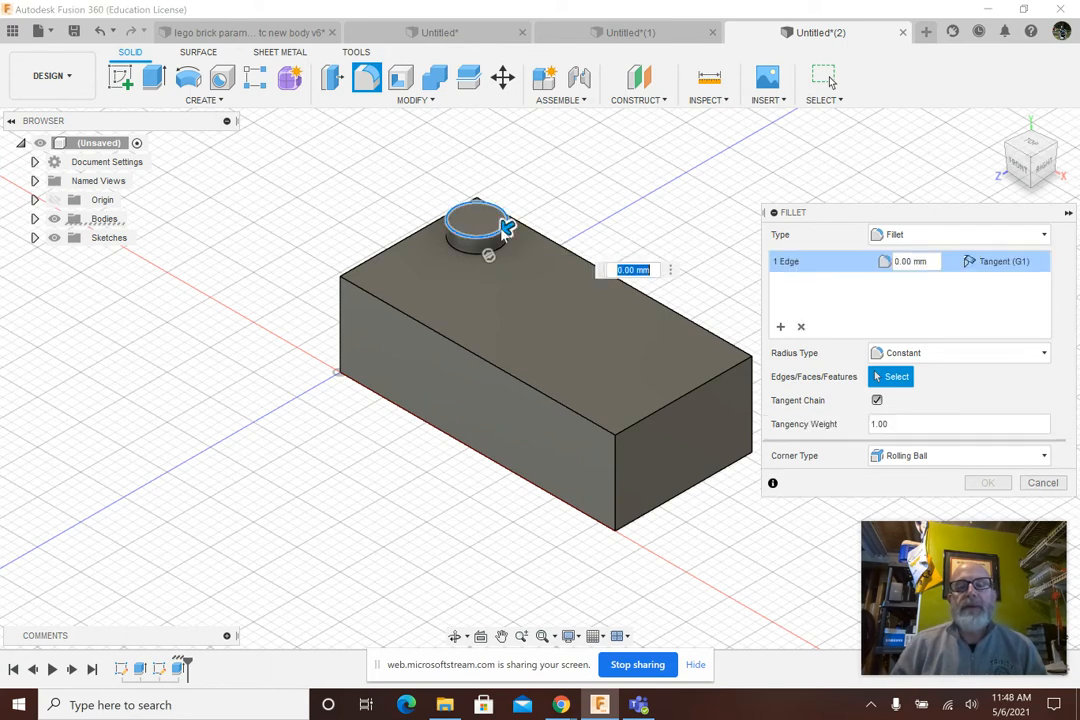
pyautogui.write('2')
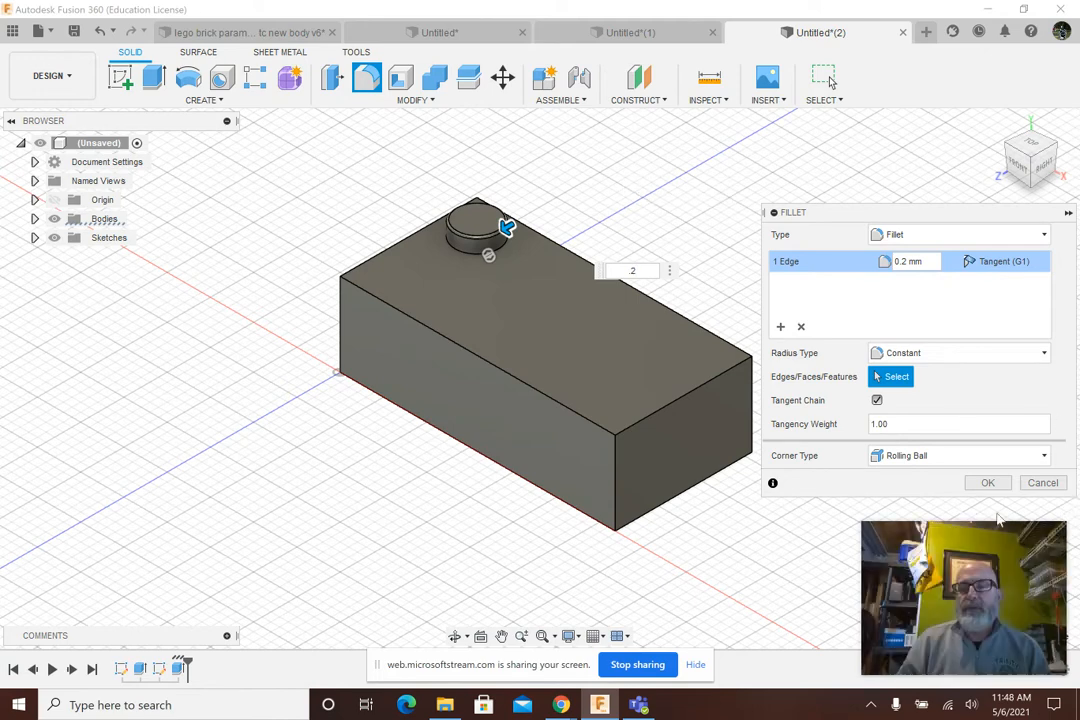
pyautogui.click(987, 483)
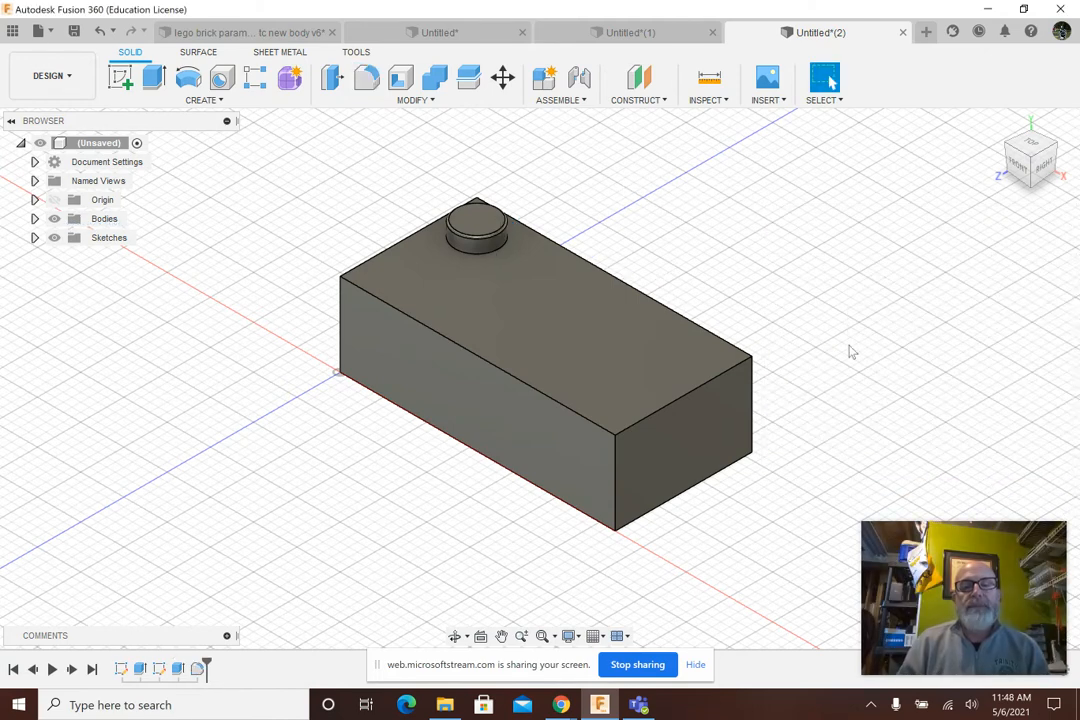
# - Rename the block's body as brick
pyautogui.click(34, 218)
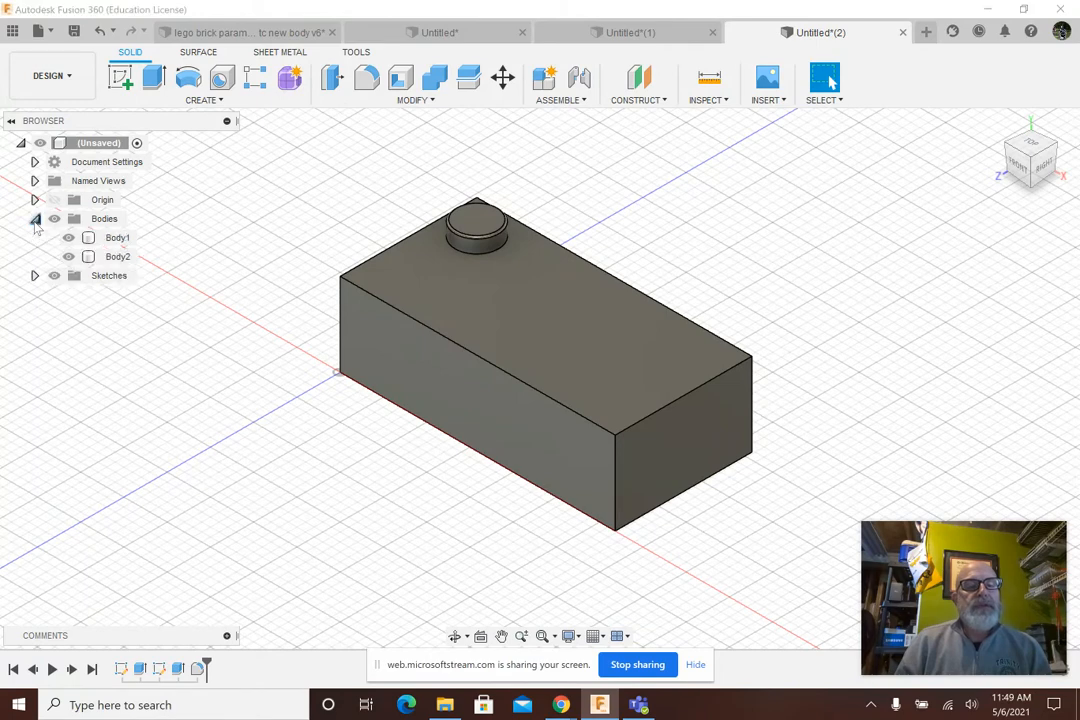
pyautogui.doubleClick(116, 238)
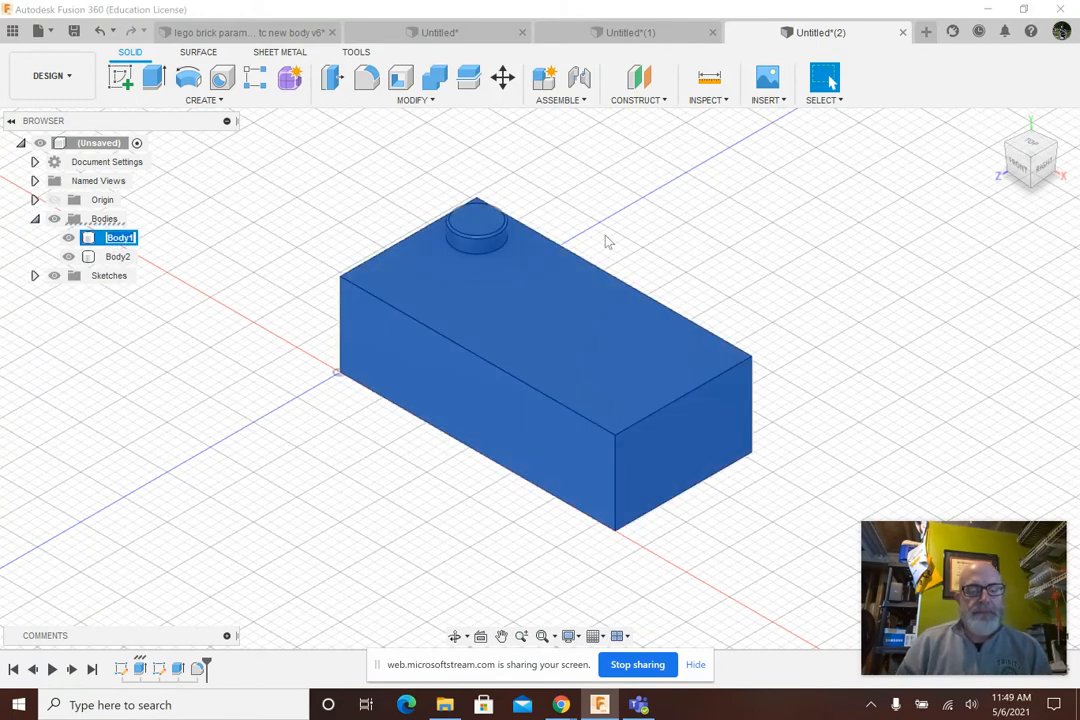
pyautogui.write('bri')
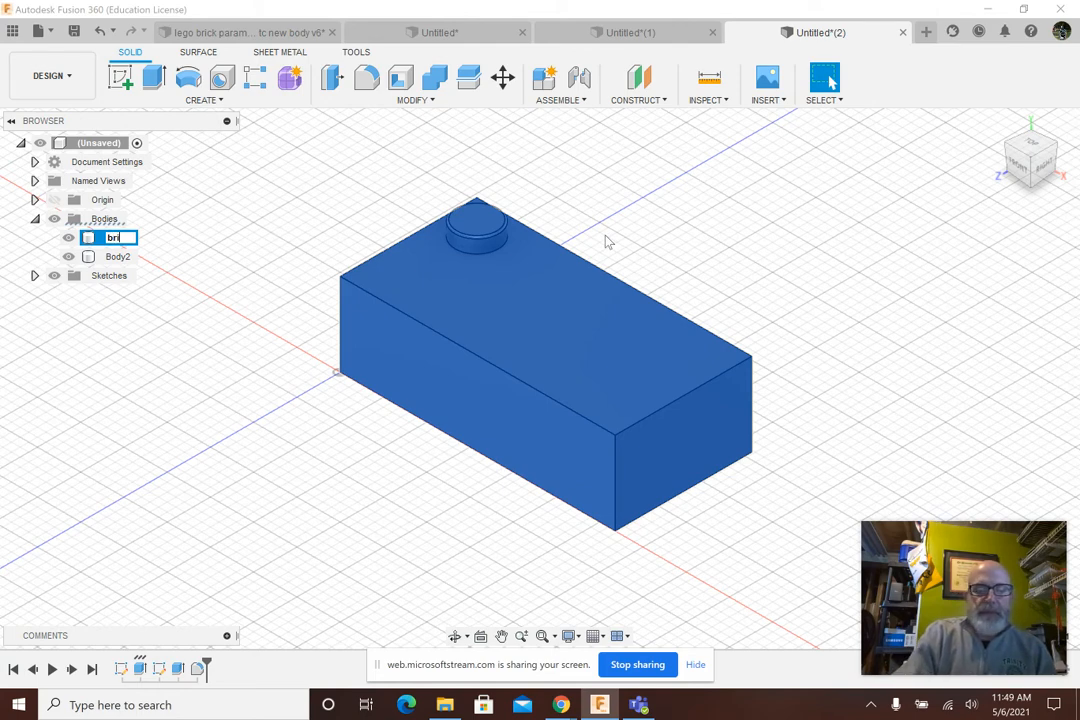
pyautogui.write('ck')
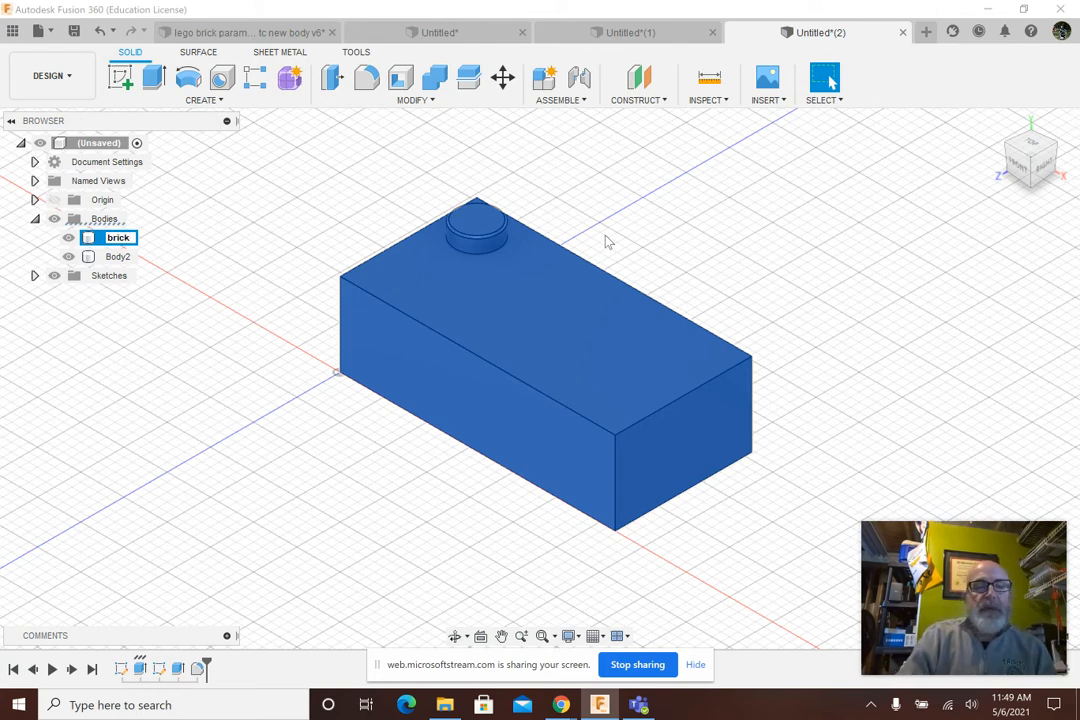
pyautogui.press('Return')
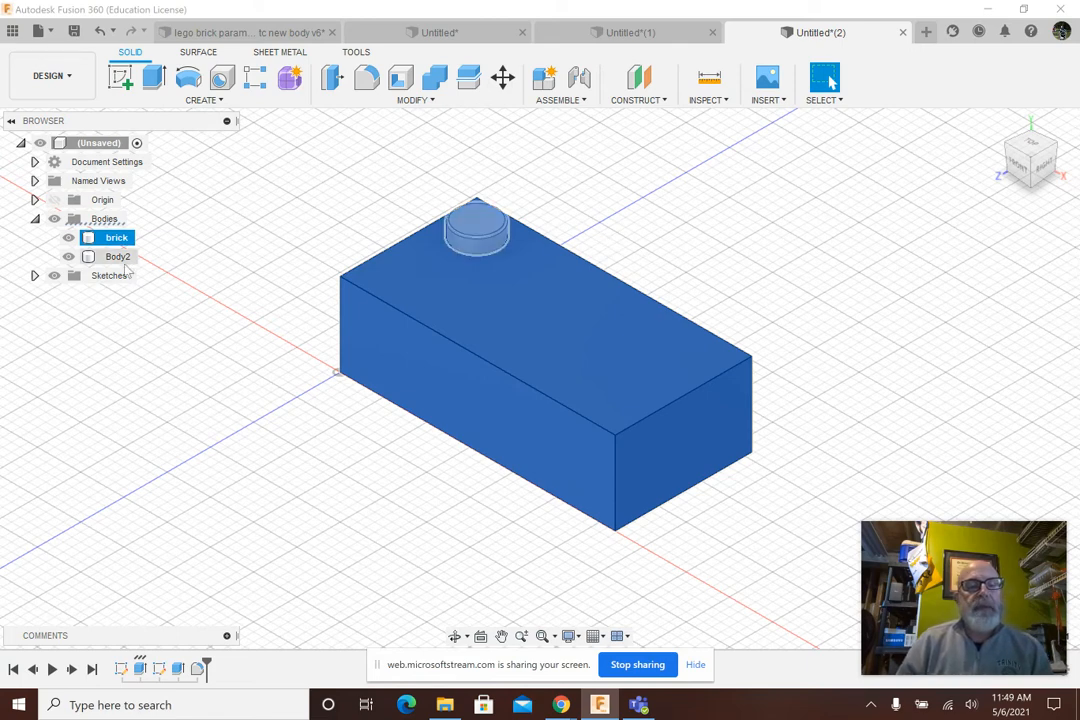
# - Rename the stud's body as tc and clear the selection
pyautogui.click(118, 257)
pyautogui.doubleClick(120, 258)
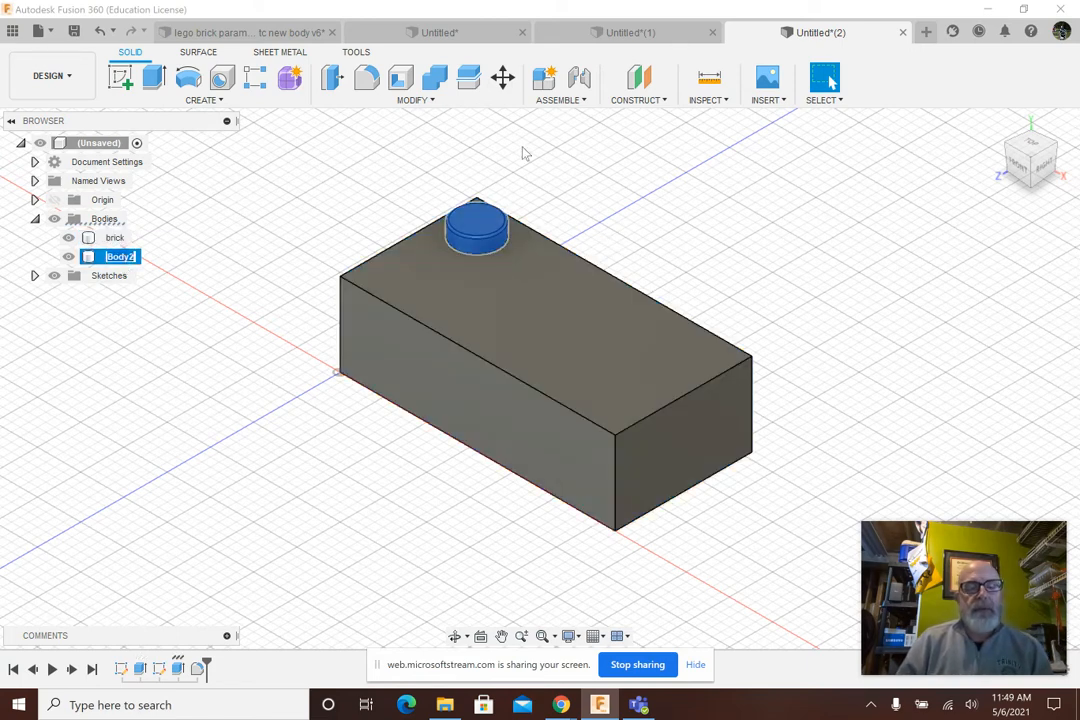
pyautogui.write('tc')
pyautogui.press('Return')
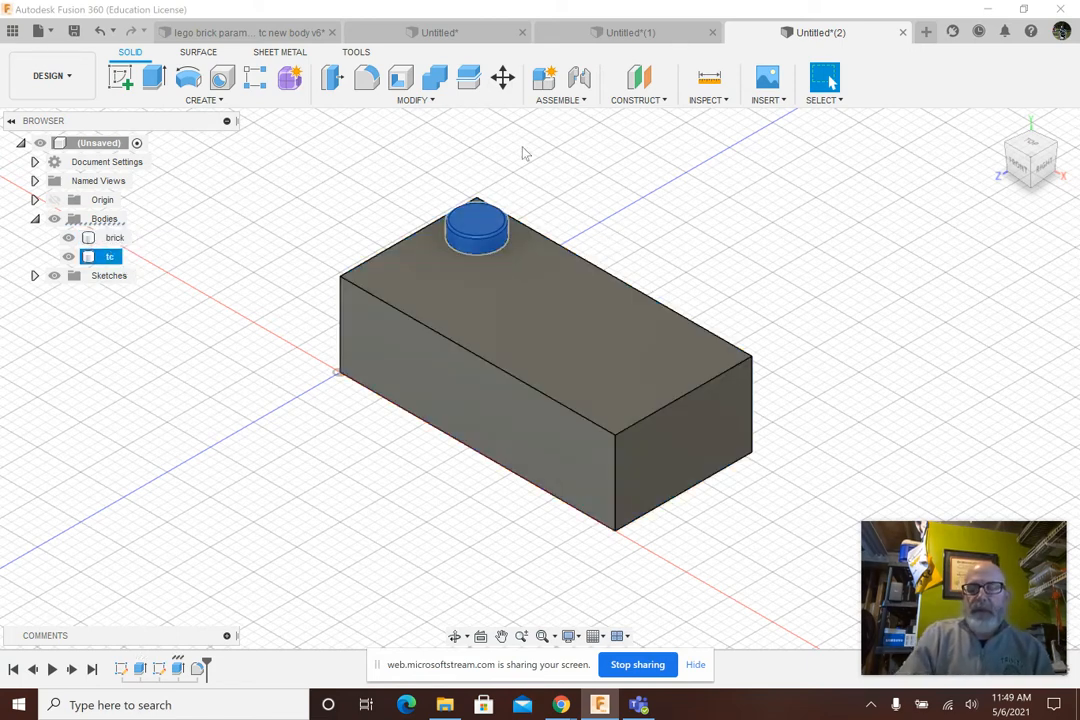
pyautogui.click(759, 237)
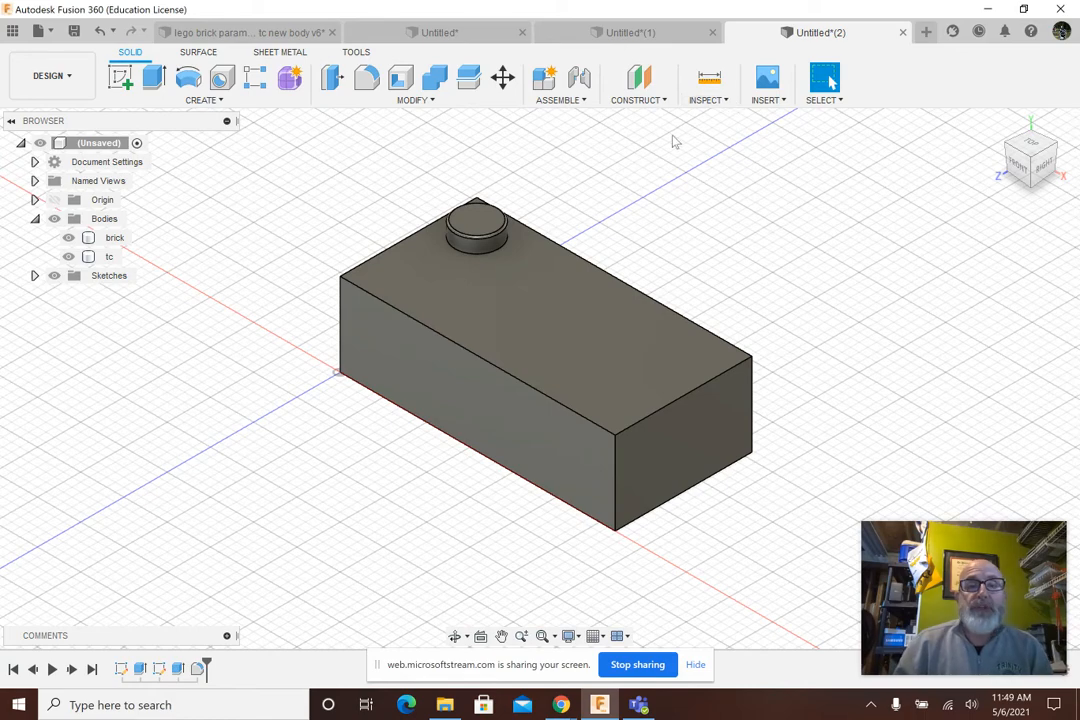
# - Start a rectangular pattern of type Bodies with the stud body tc as the object
pyautogui.click(220, 101)
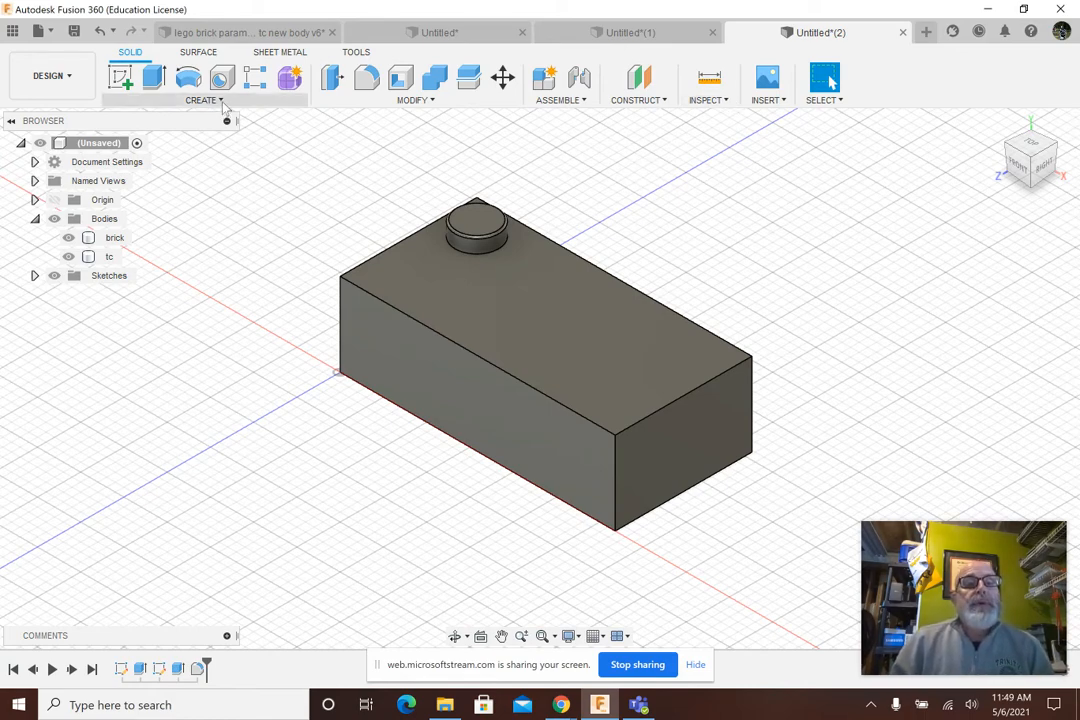
pyautogui.moveTo(208, 456)
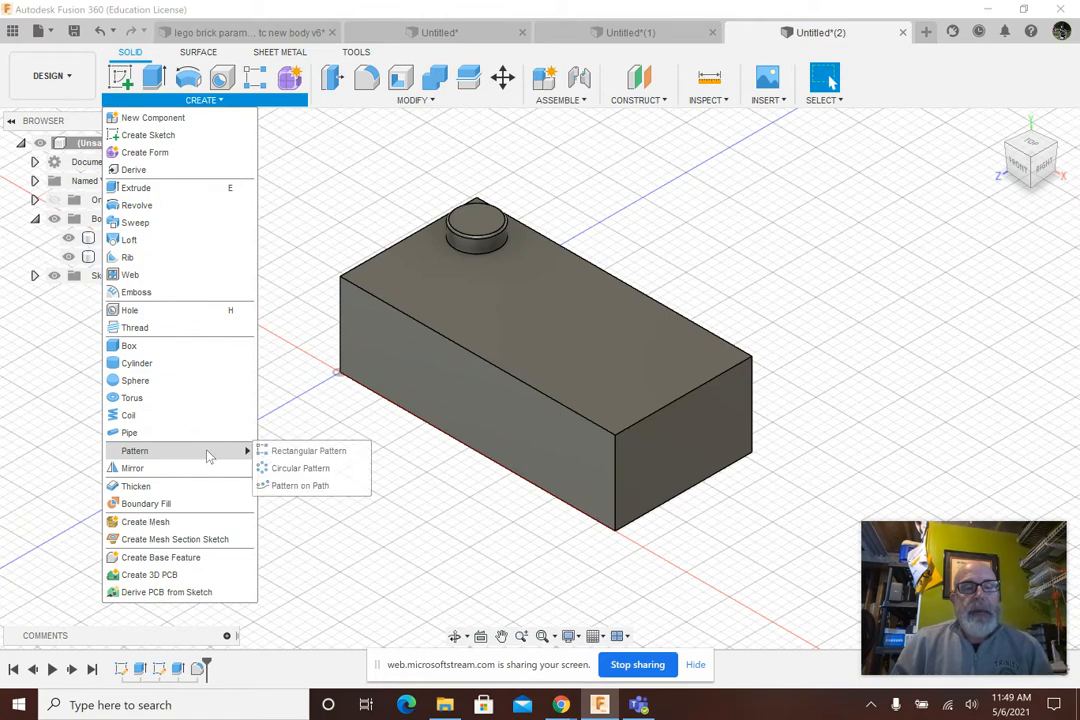
pyautogui.click(290, 451)
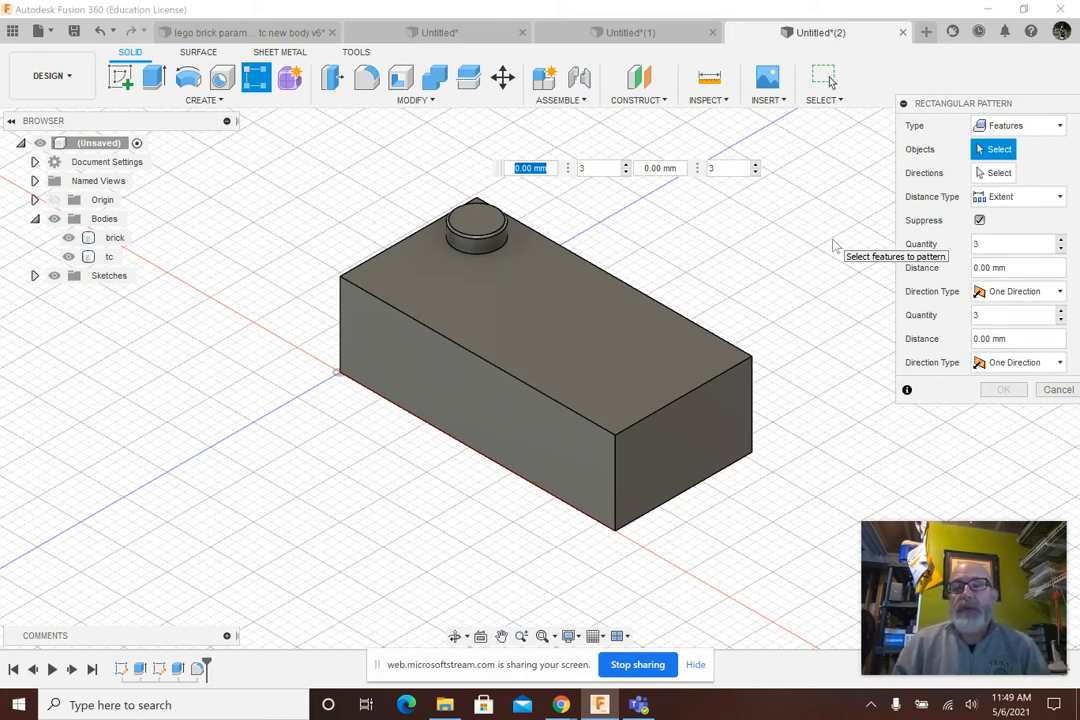
pyautogui.click(996, 127)
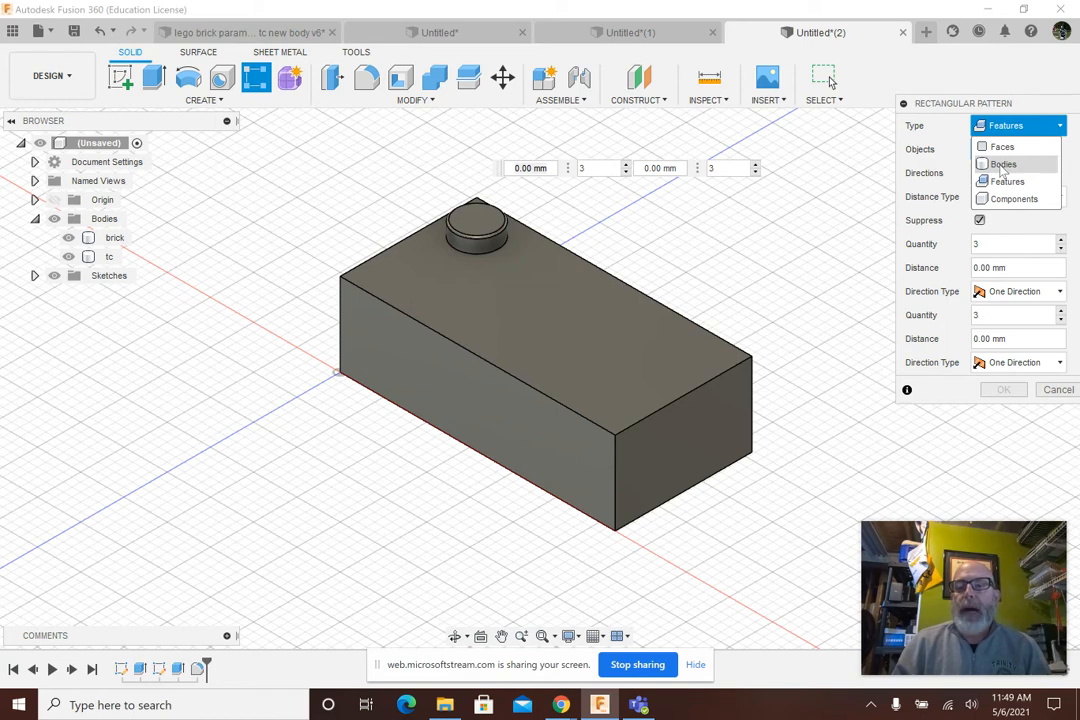
pyautogui.click(1003, 165)
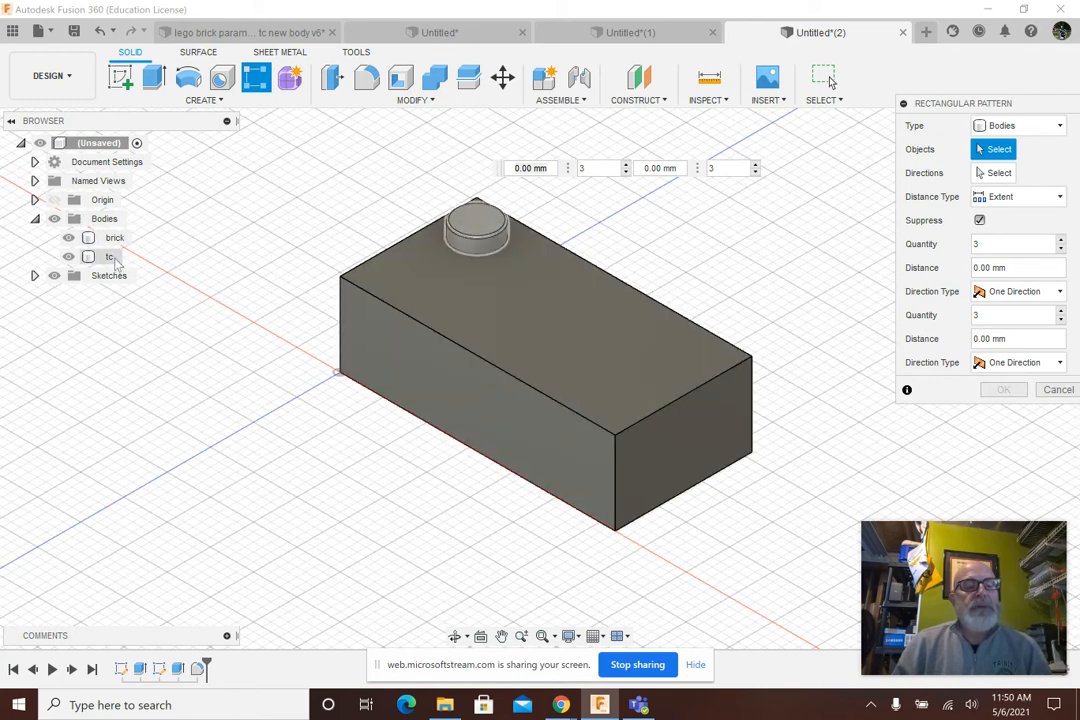
pyautogui.click(112, 257)
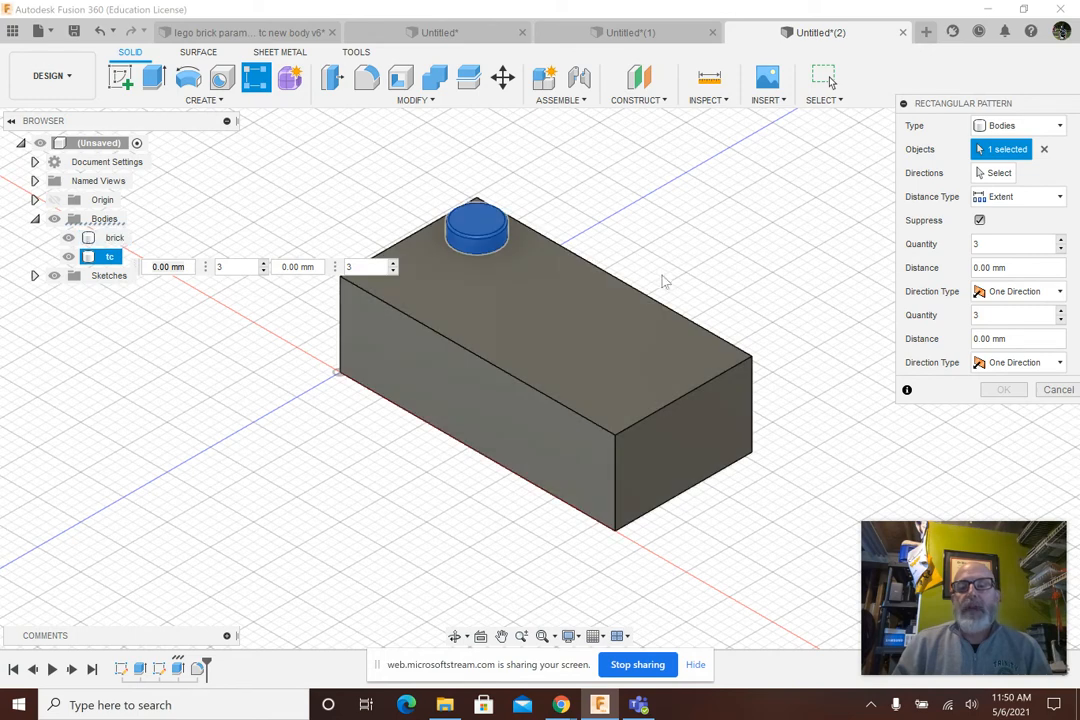
# - Pattern the stud along the top face's long edge with a quantity of 4 over an extent of 24 mm
pyautogui.click(995, 174)
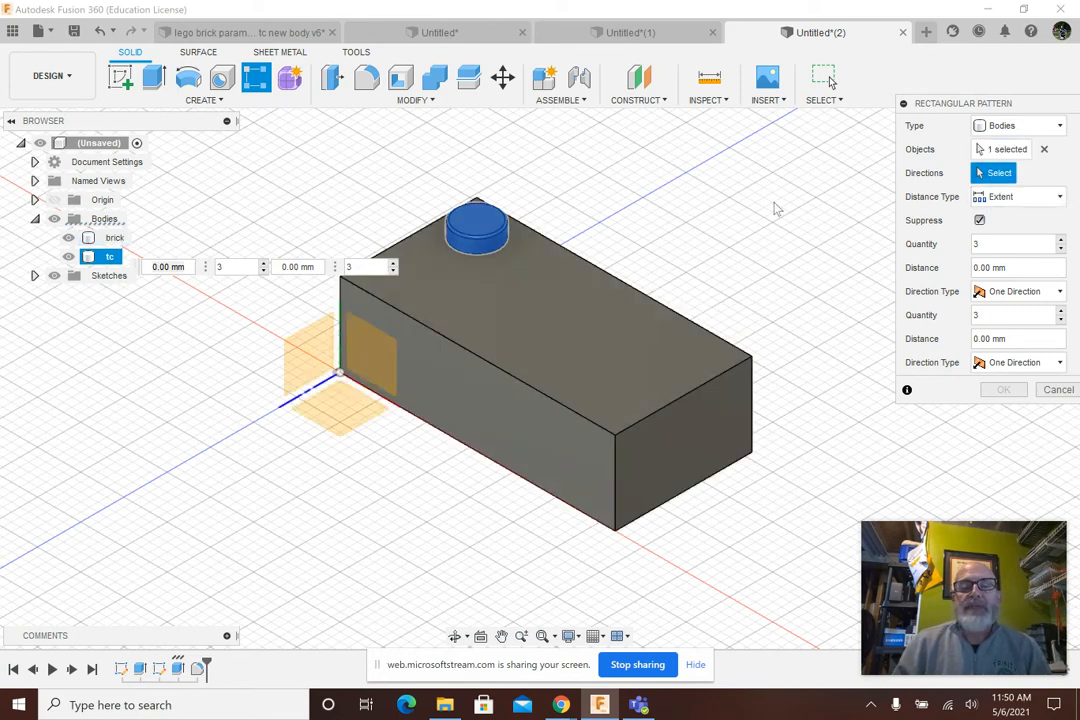
pyautogui.click(648, 305)
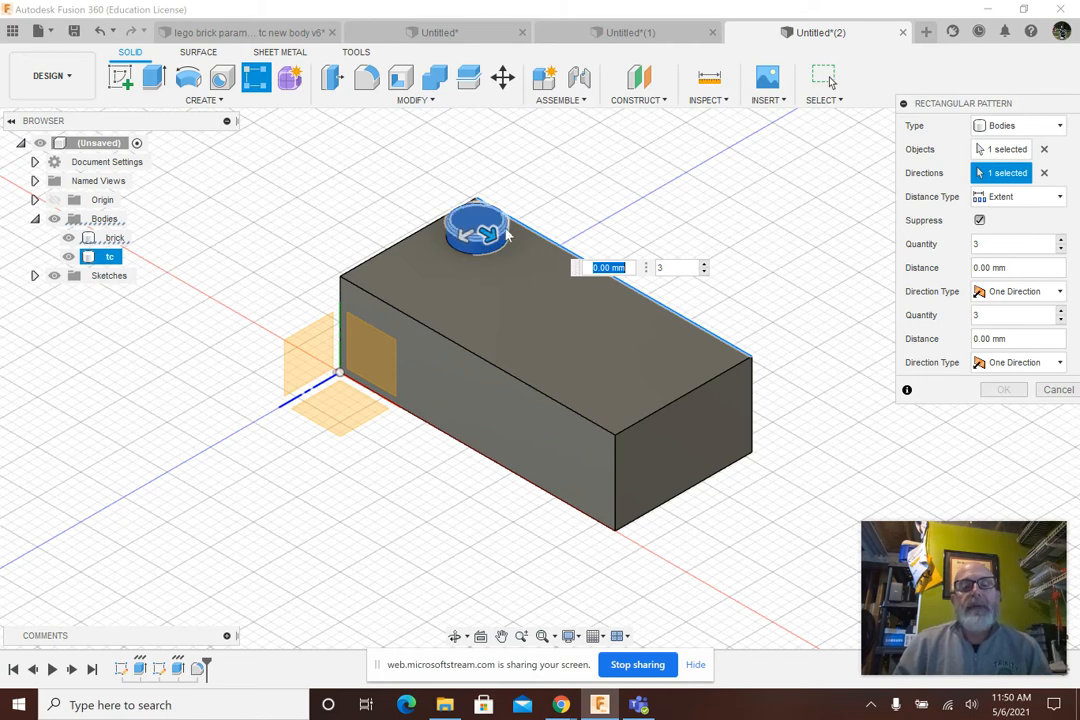
pyautogui.press('Tab')
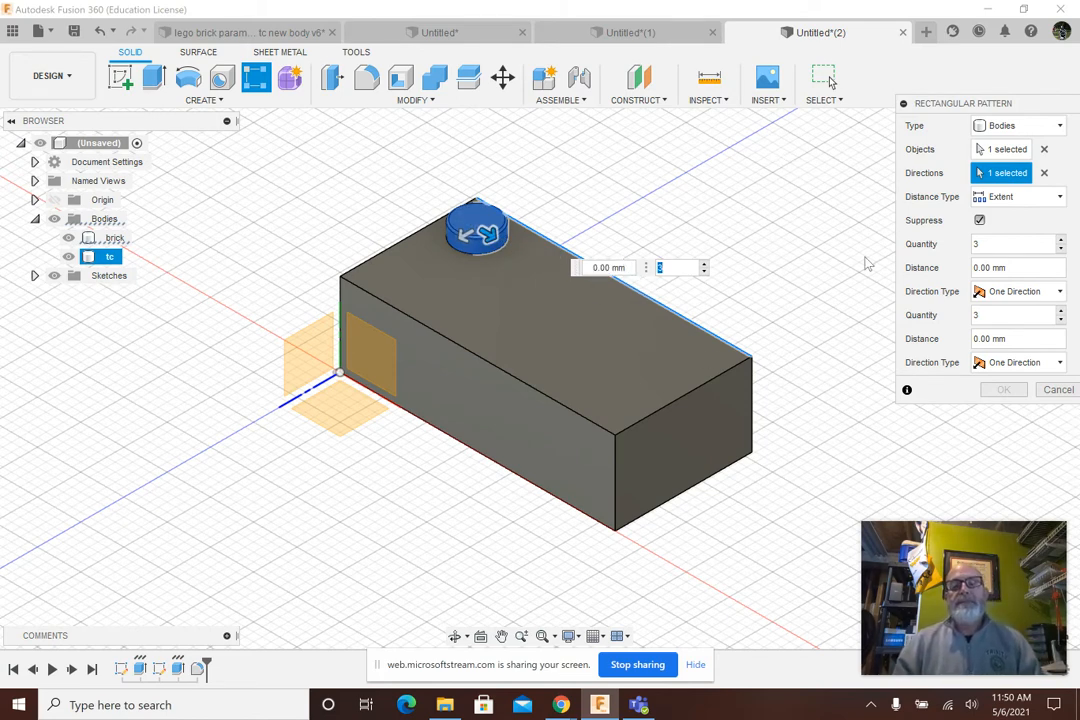
pyautogui.write('4')
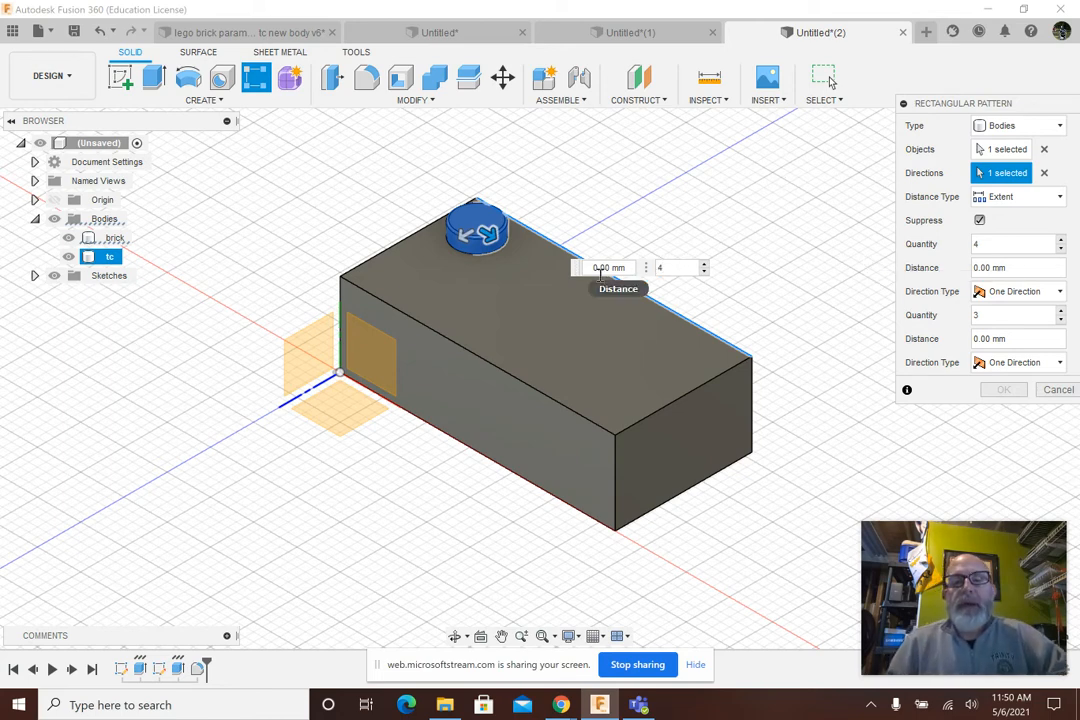
pyautogui.press('Tab')
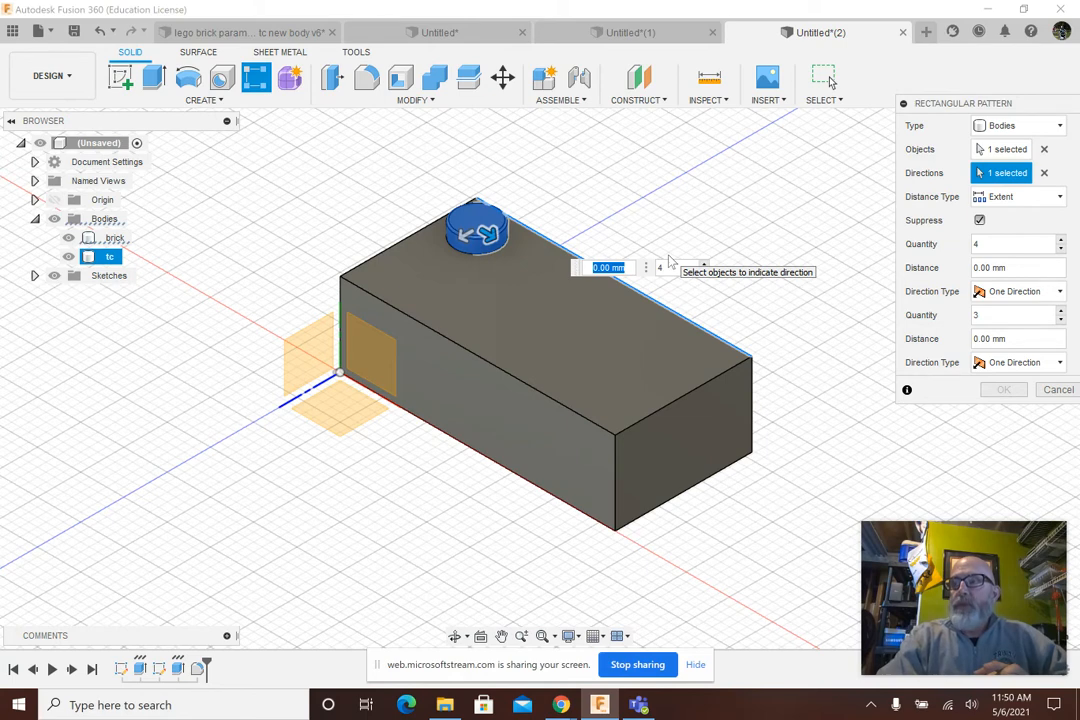
pyautogui.write('24')
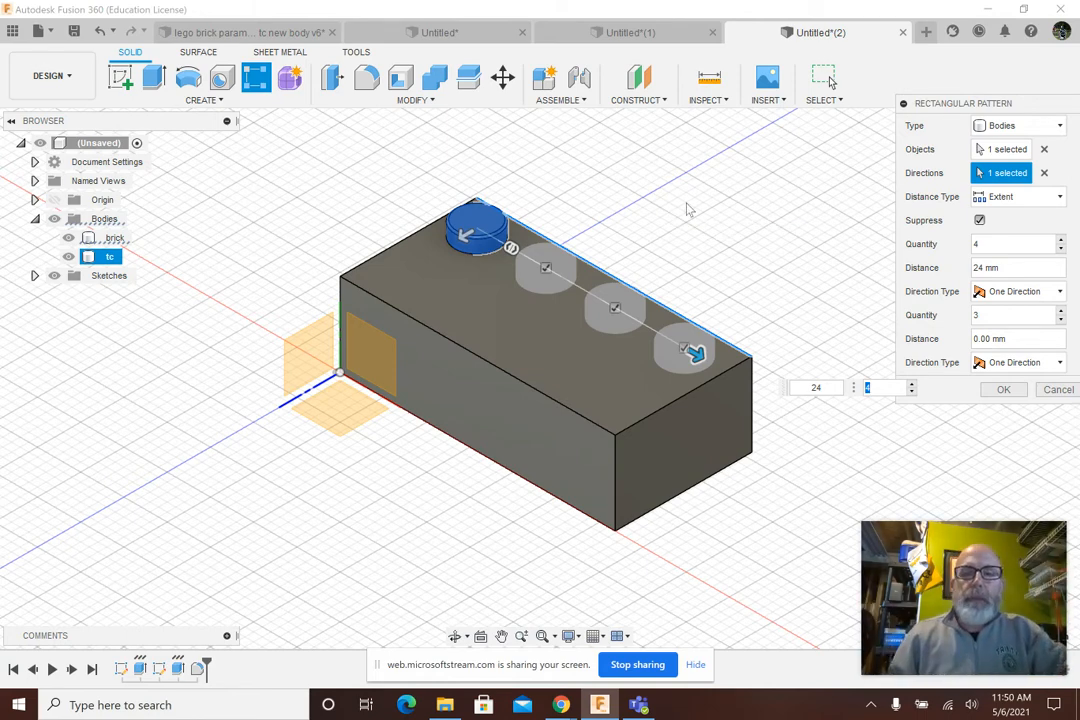
# - Add a second pattern direction across the brick's width with a quantity of 2 over 8 mm and complete the stud pattern
pyautogui.moveTo(463, 235); pyautogui.dragTo(447, 245)
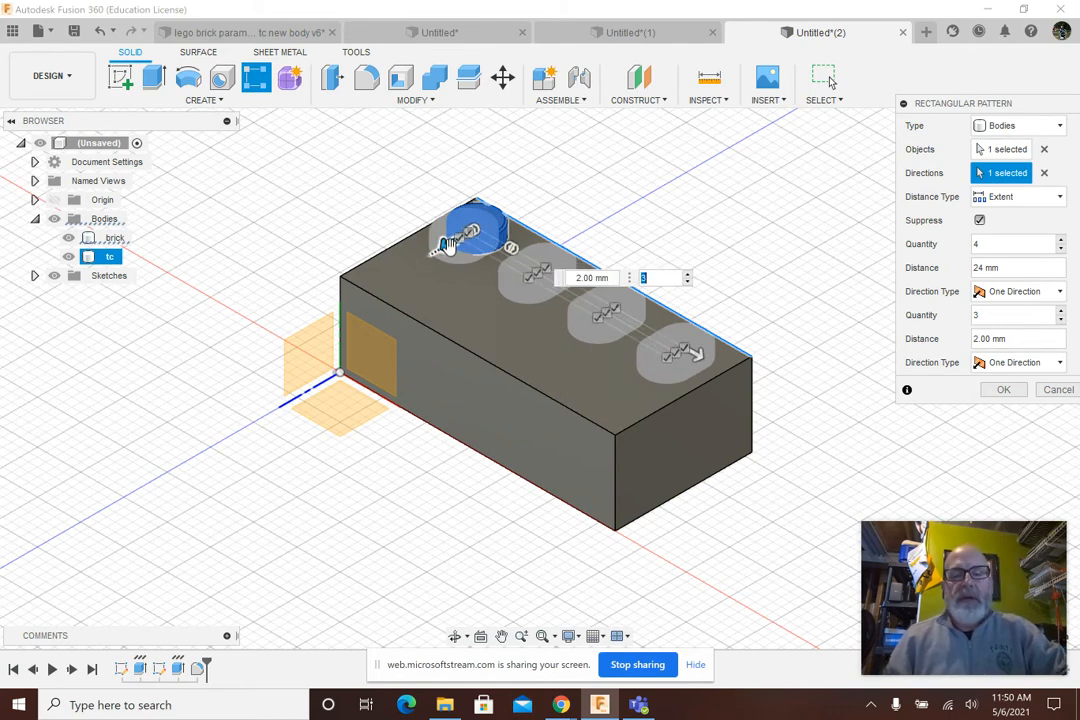
pyautogui.write('2')
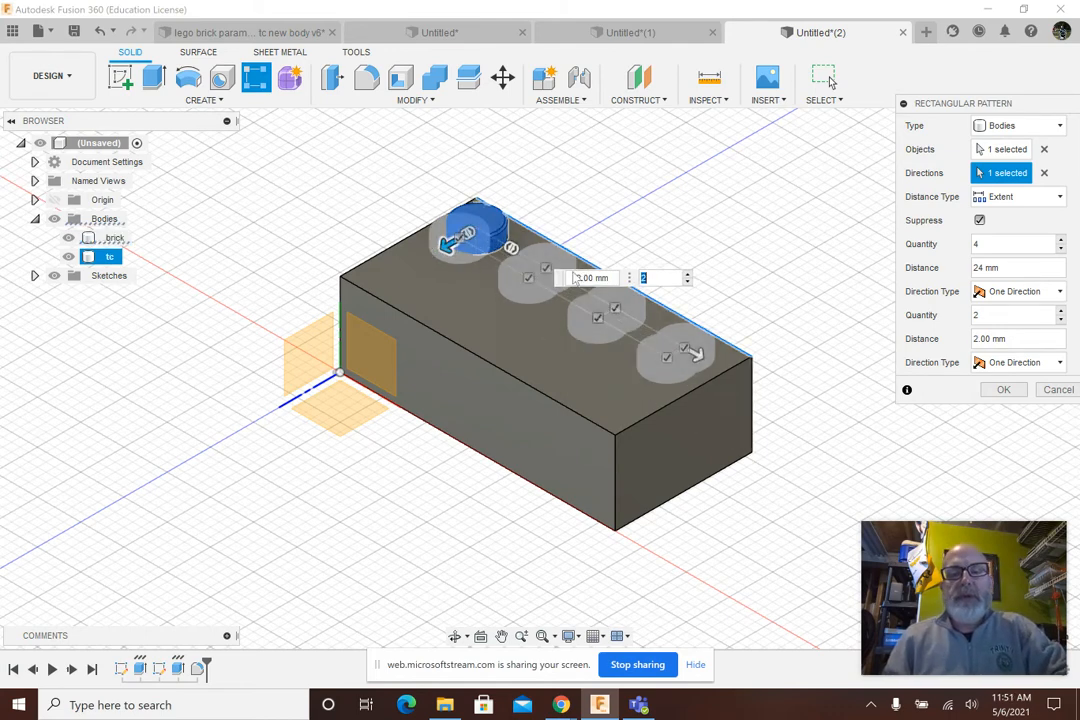
pyautogui.click(574, 277)
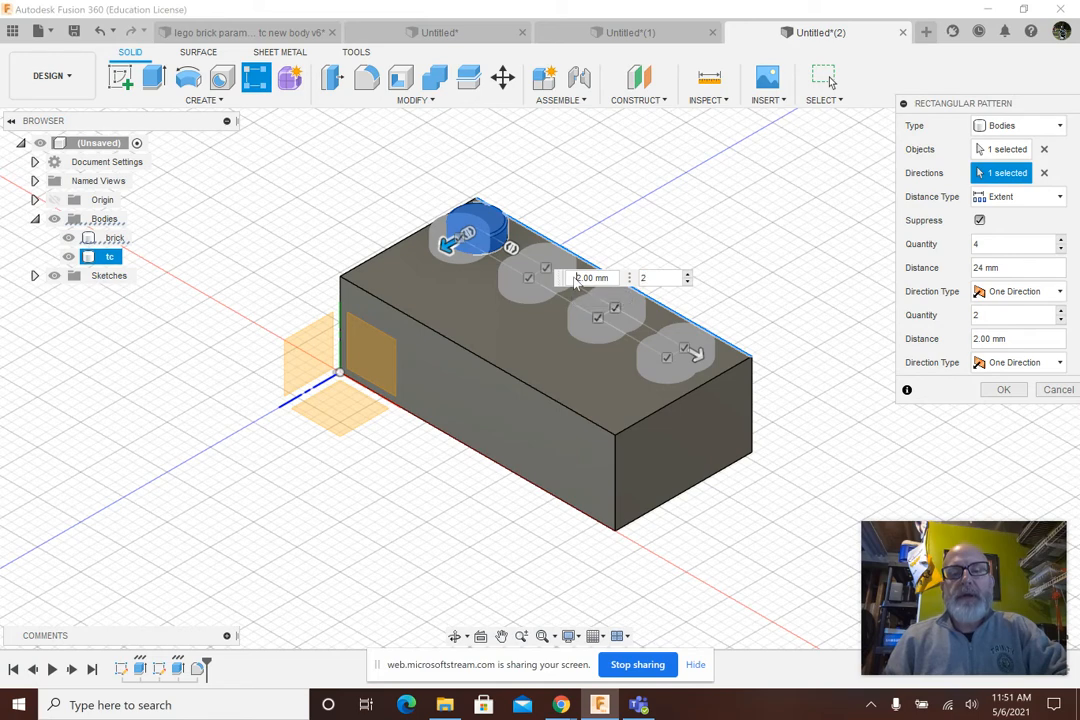
pyautogui.moveTo(574, 280); pyautogui.dragTo(622, 279)
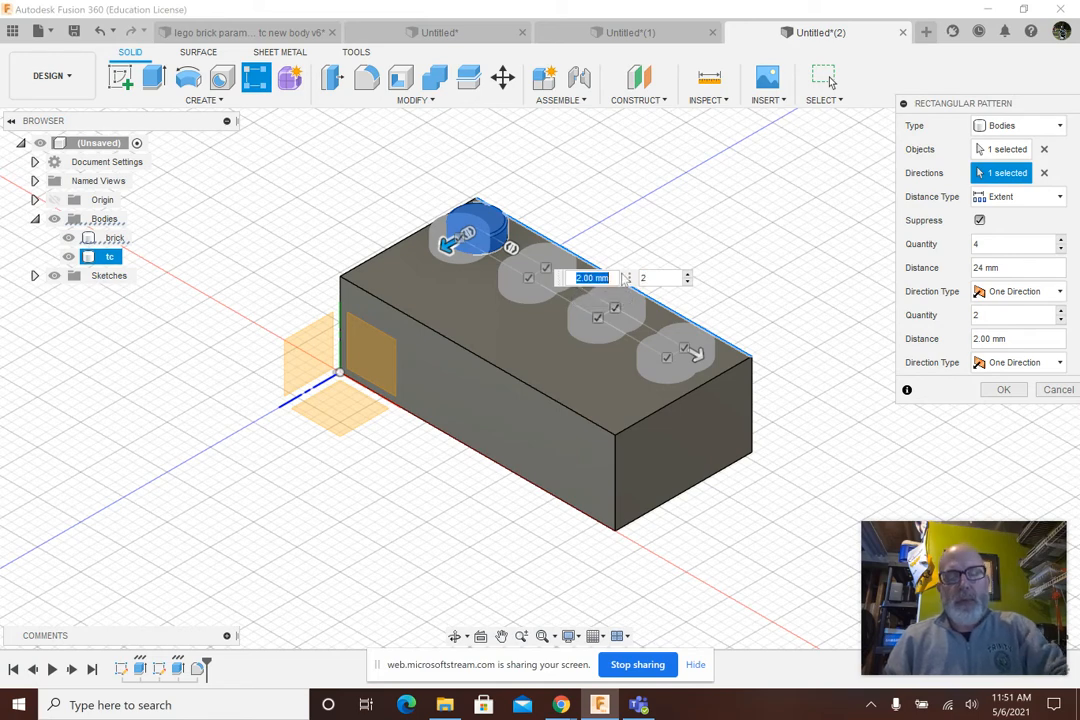
pyautogui.write('8')
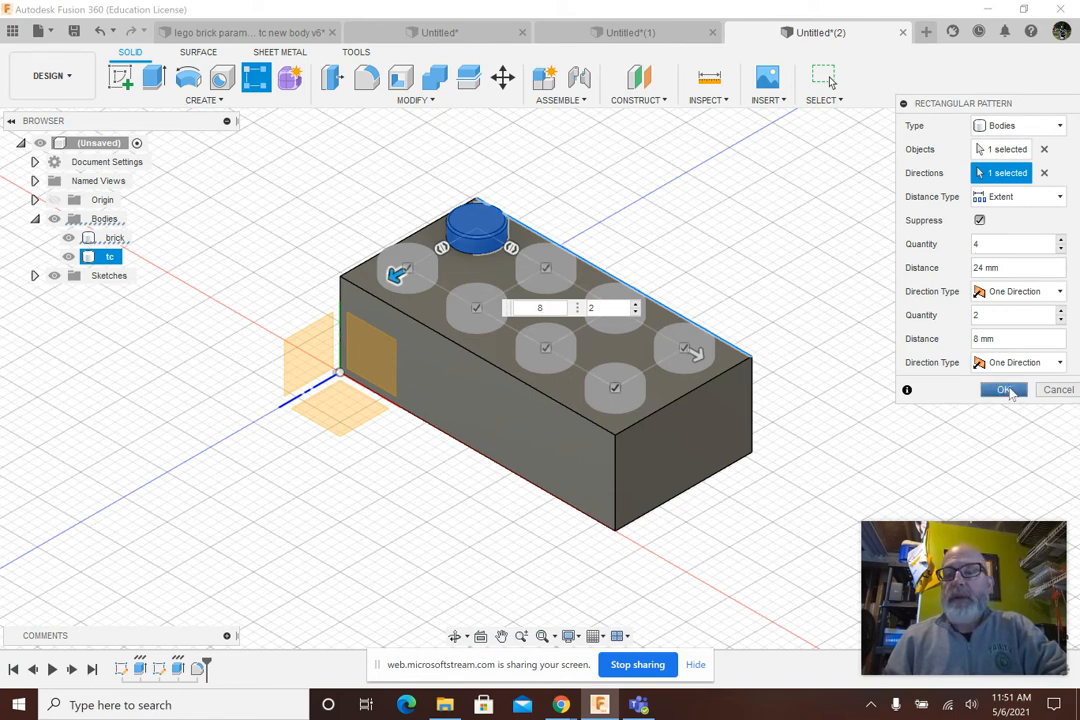
pyautogui.click(1005, 390)
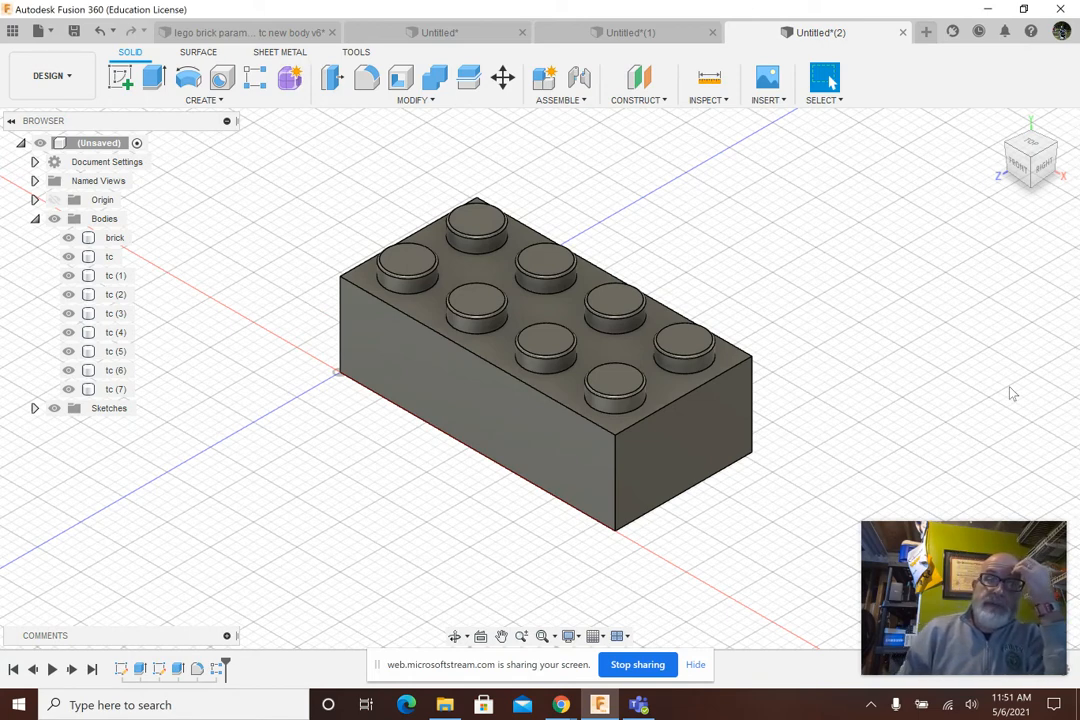
# - Shell the brick from its bottom face with an inside thickness of 1.49 mm
pyautogui.click(35, 219)
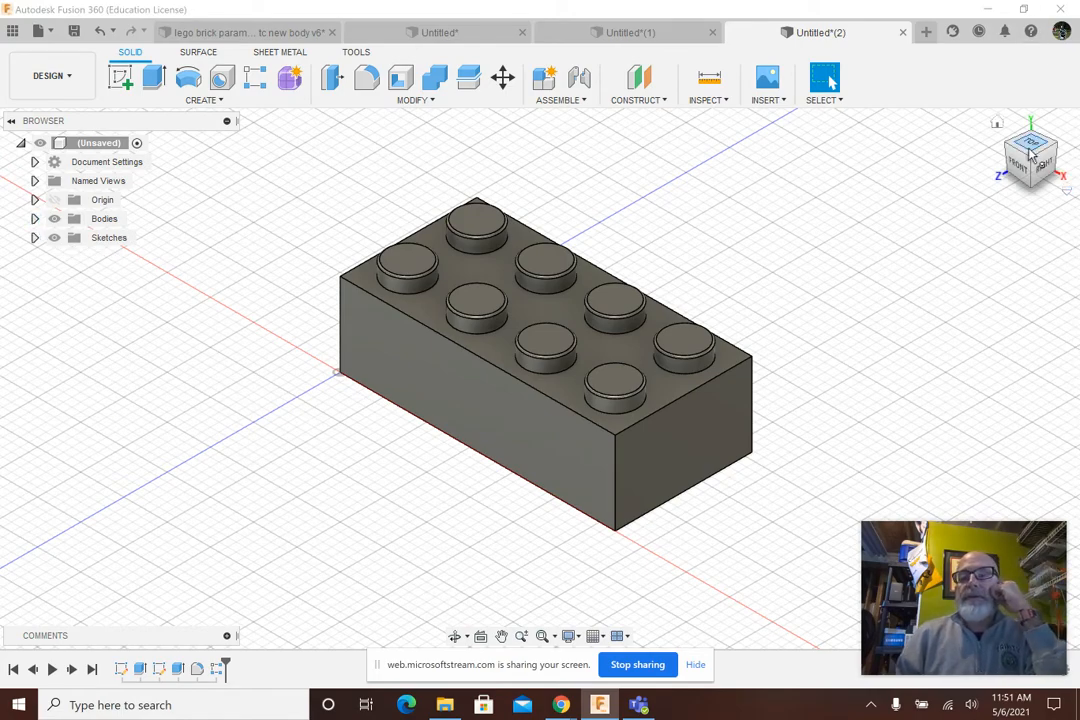
pyautogui.moveTo(1033, 180); pyautogui.dragTo(1033, 149)
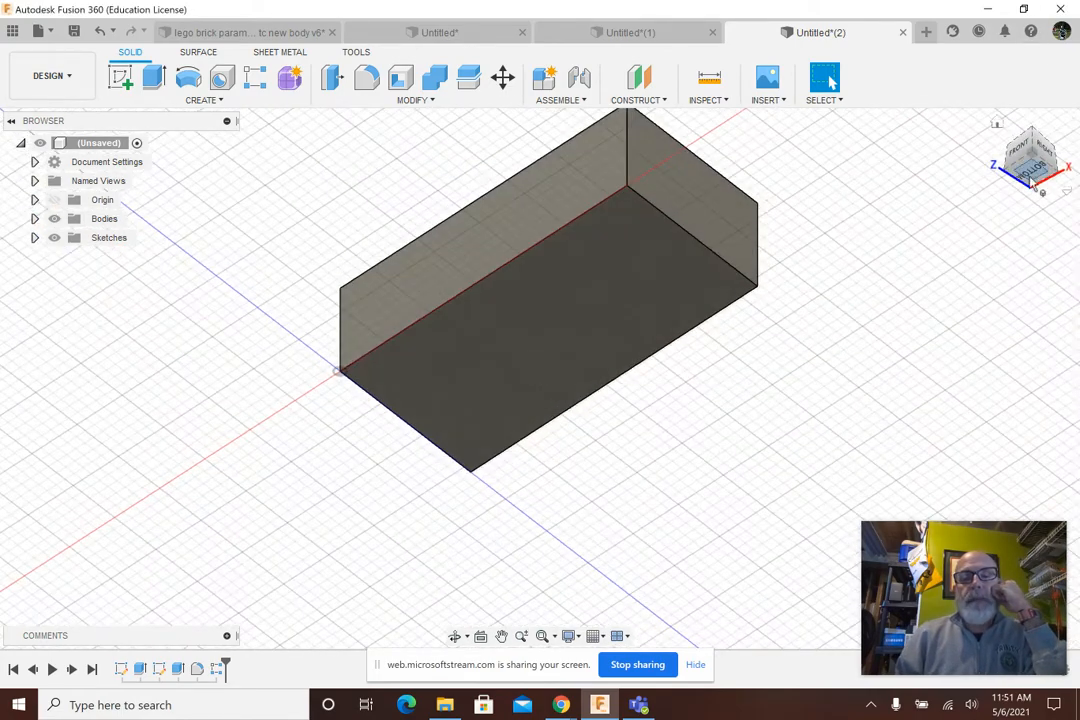
pyautogui.click(402, 84)
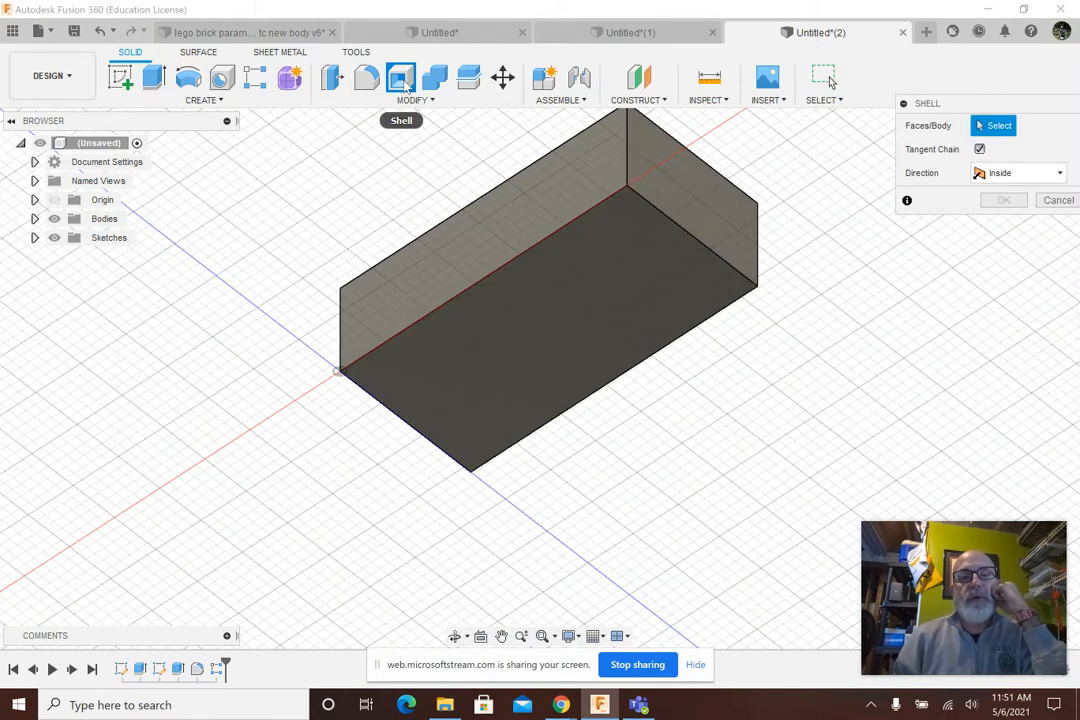
pyautogui.click(552, 323)
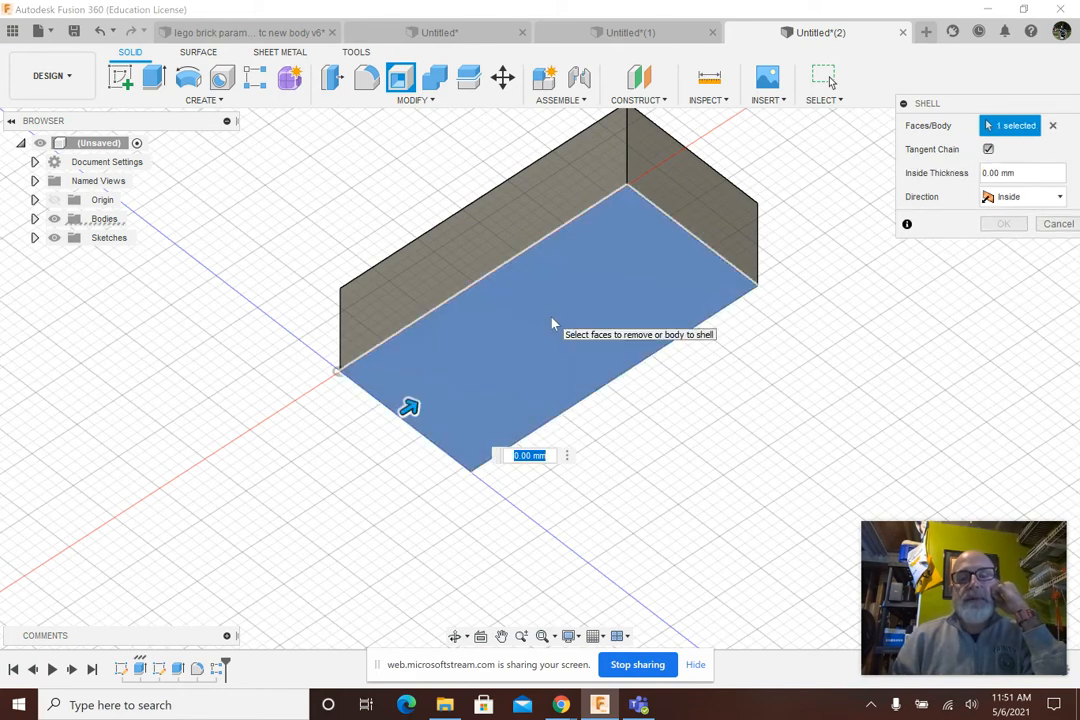
pyautogui.write('1.4')
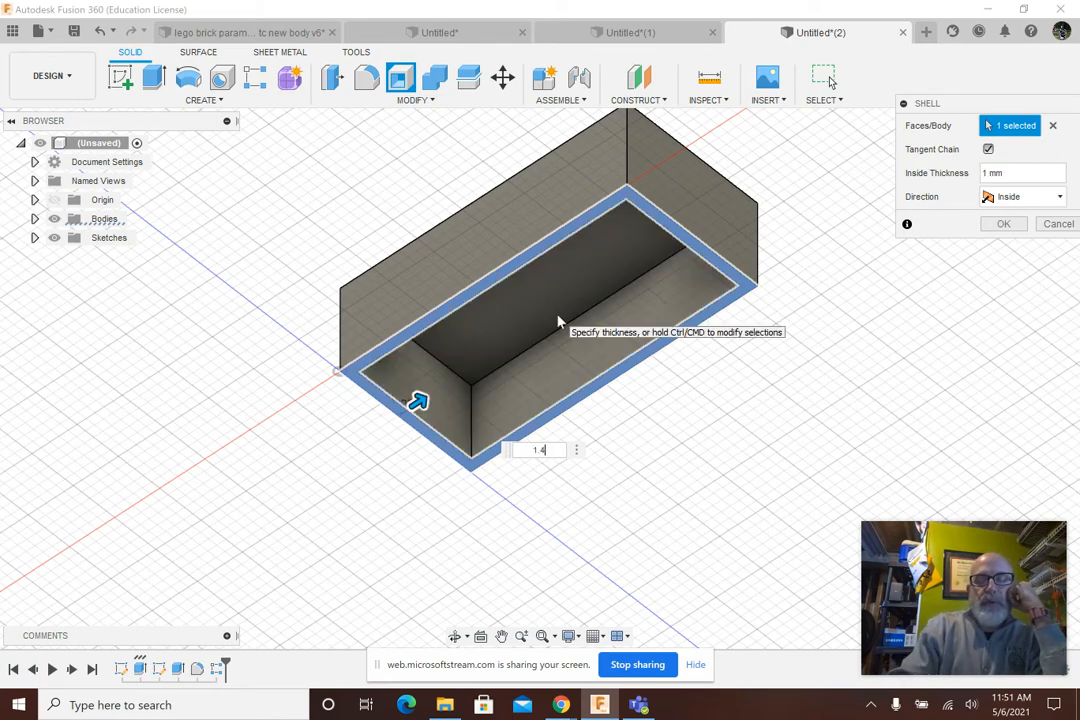
pyautogui.write('9')
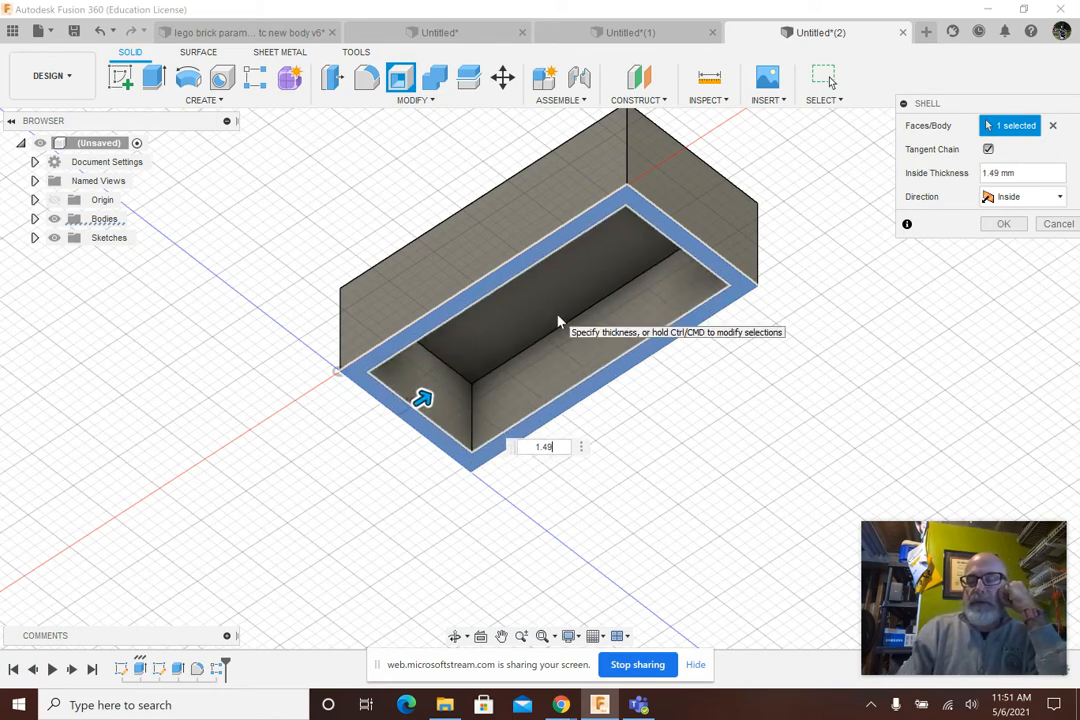
pyautogui.press('Return')
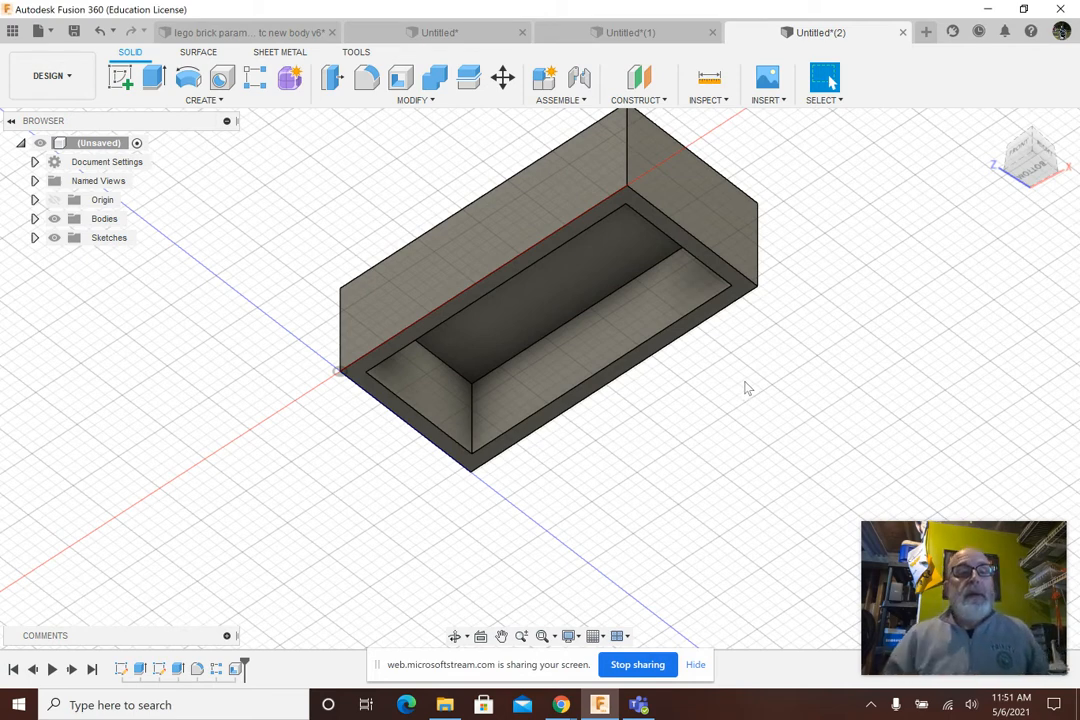
# - Start a sketch on the ceiling face inside the hollowed brick and show Sketch2 for reference
pyautogui.click(119, 80)
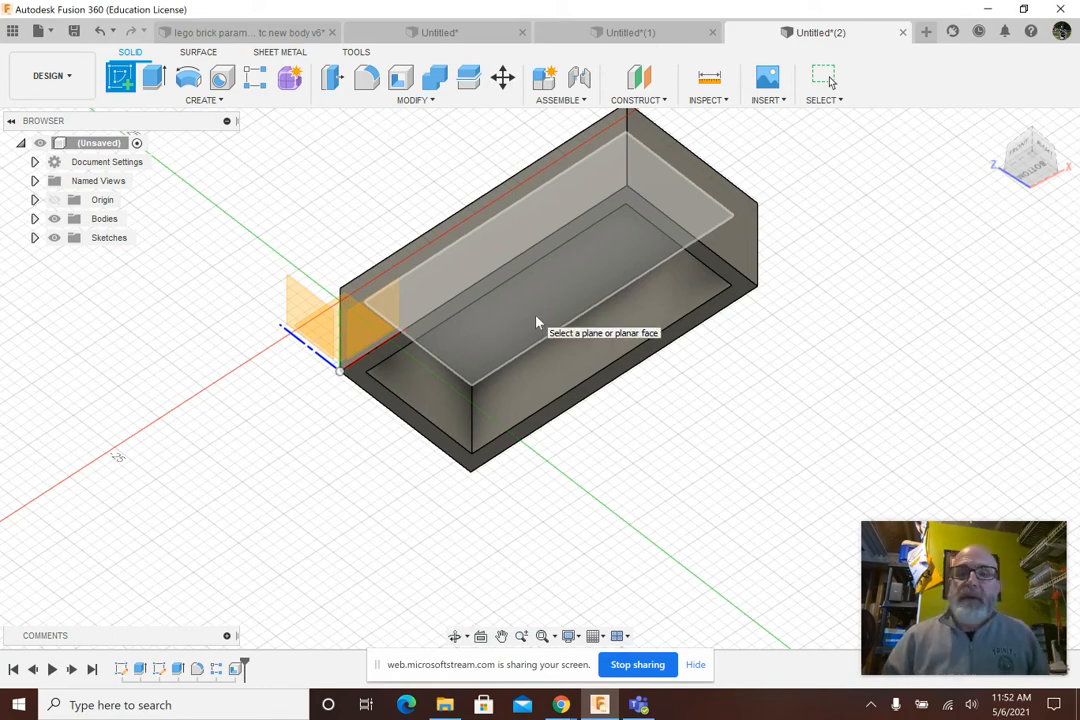
pyautogui.click(537, 322)
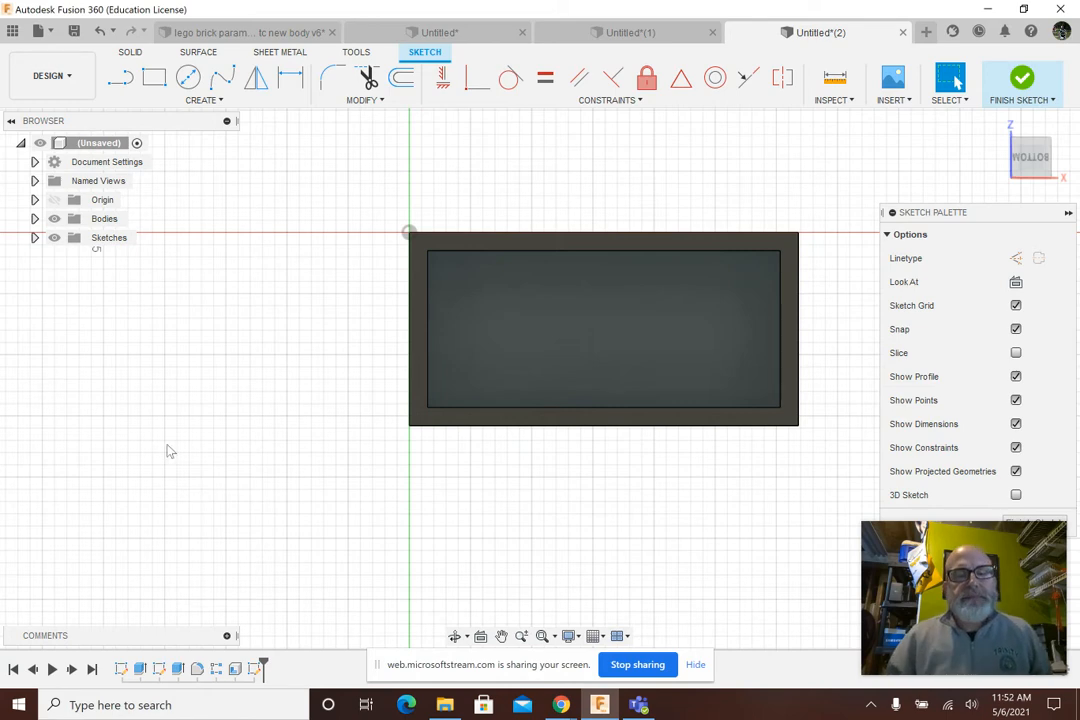
pyautogui.click(34, 238)
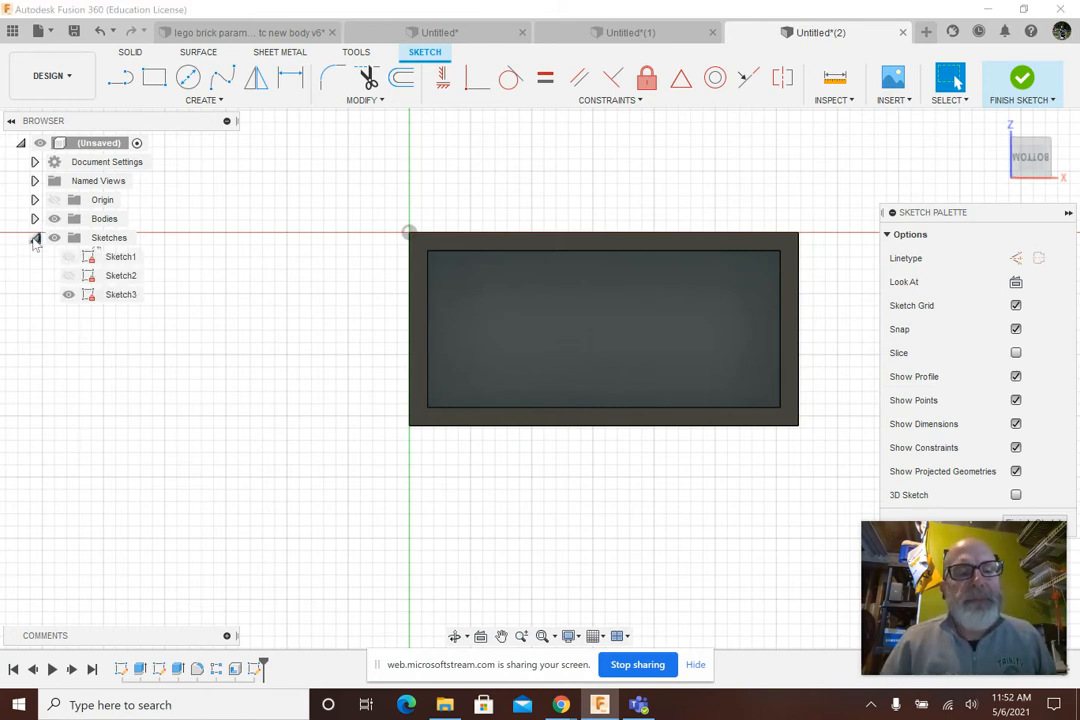
pyautogui.click(70, 280)
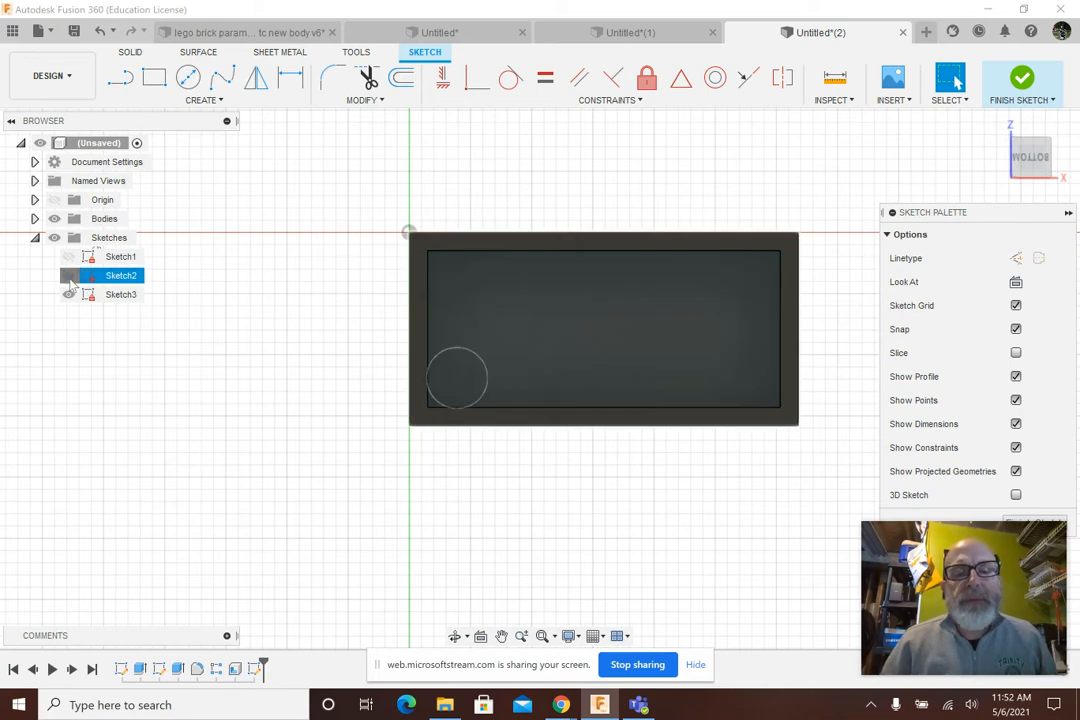
pyautogui.click(68, 277)
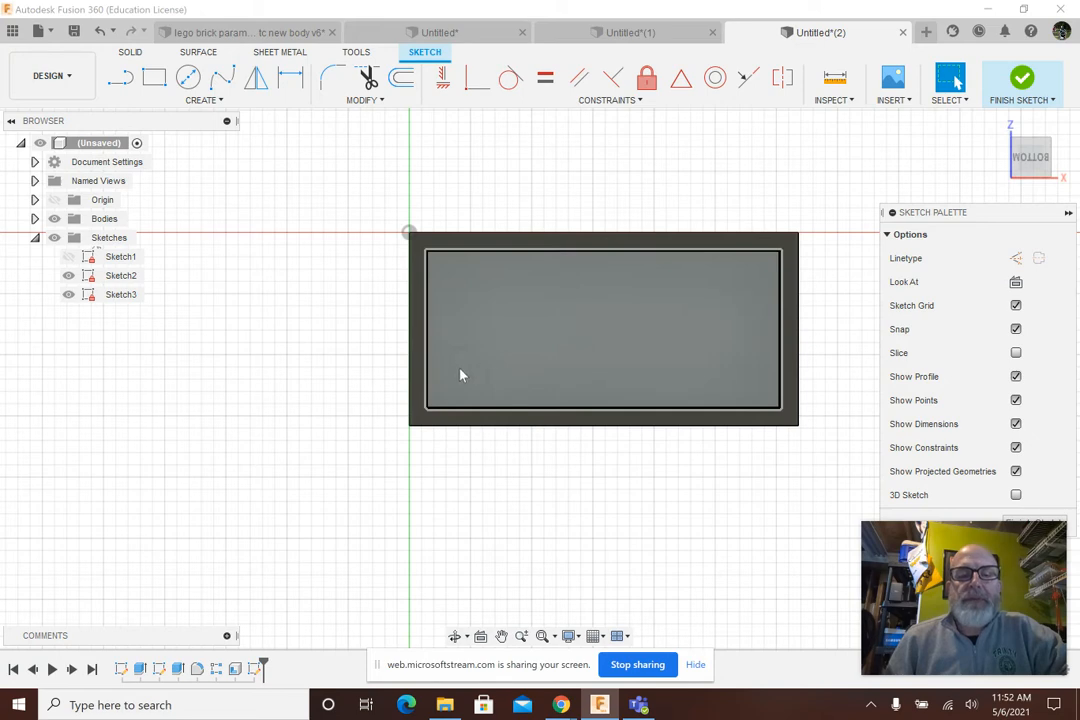
# - Examine where the Sketch2 stud circle lies relative to the cavity, from the studded side and from the underside
pyautogui.click(459, 380)
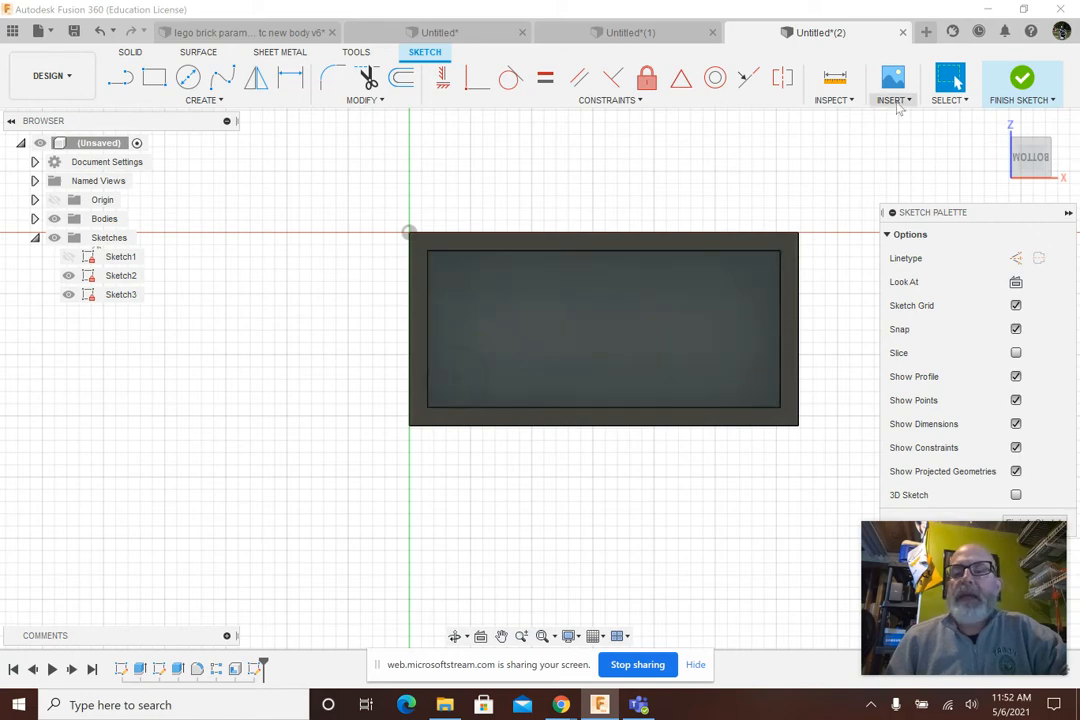
pyautogui.moveTo(1038, 158)
pyautogui.mouseDown()
pyautogui.moveTo(1022, 212)
pyautogui.moveTo(1030, 335)
pyautogui.mouseUp()
pyautogui.keyDown('shift'); pyautogui.moveTo(135, 544); pyautogui.dragTo(137, 551, button='middle'); pyautogui.keyUp('shift')
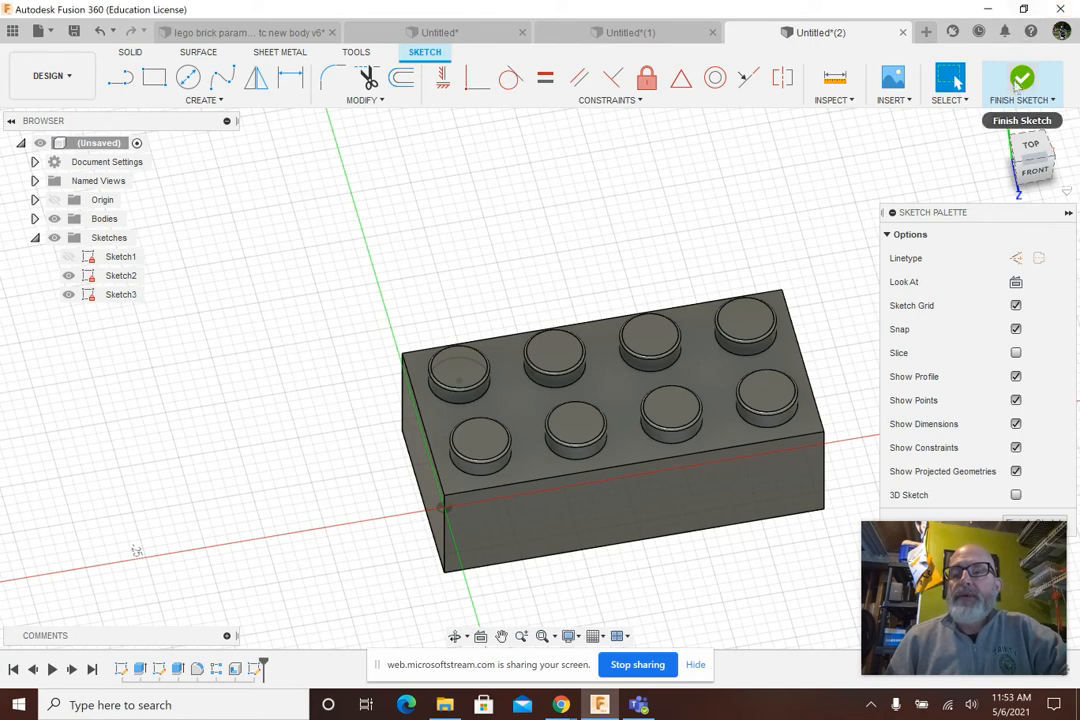
pyautogui.click(1033, 178)
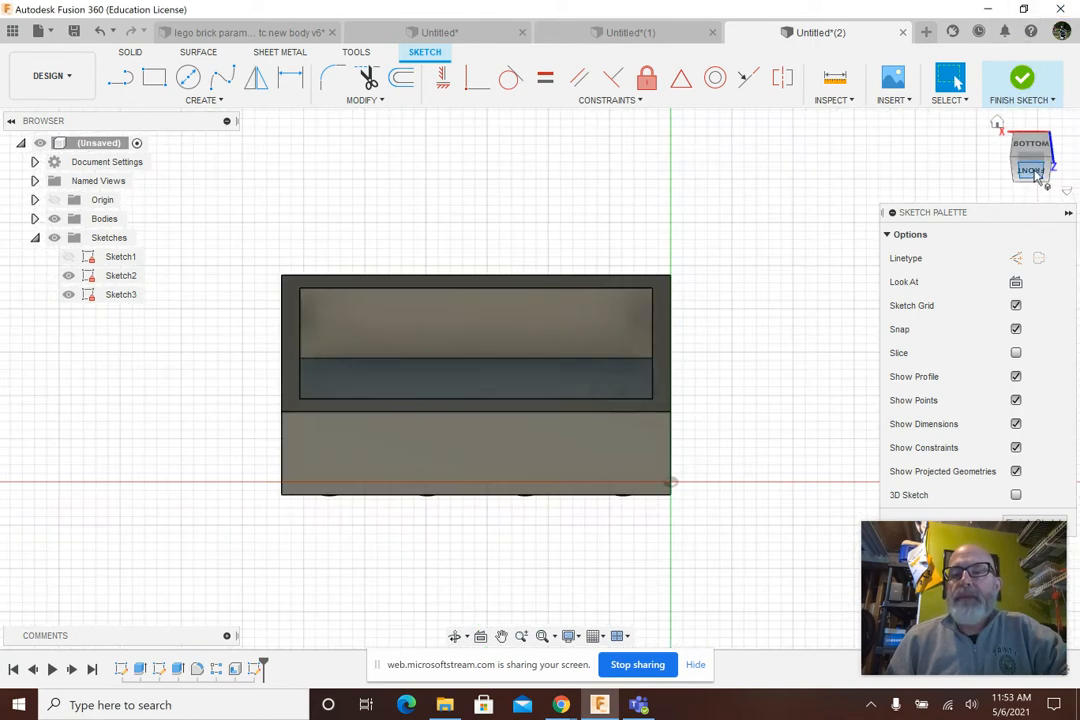
pyautogui.click(1035, 180)
pyautogui.moveTo(1035, 185)
pyautogui.mouseDown()
pyautogui.moveTo(1055, 143)
pyautogui.moveTo(1066, 167)
pyautogui.moveTo(1076, 154)
pyautogui.moveTo(1030, 160)
pyautogui.moveTo(993, 183)
pyautogui.moveTo(1043, 143)
pyautogui.mouseUp()
pyautogui.click(457, 375)
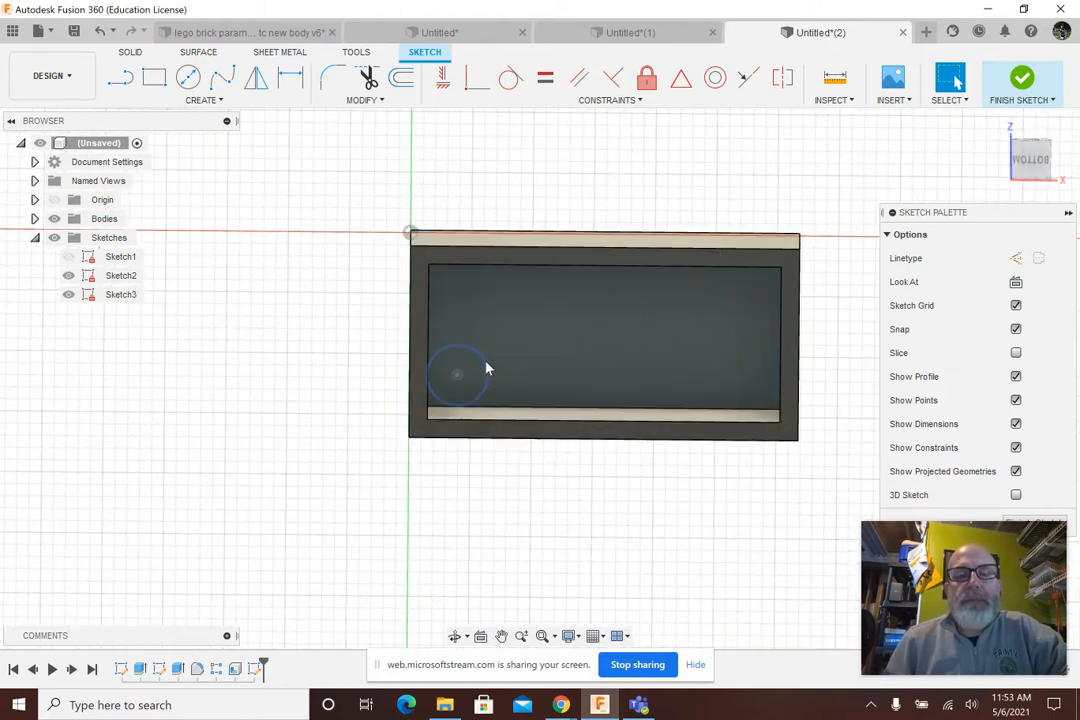
pyautogui.click(461, 378)
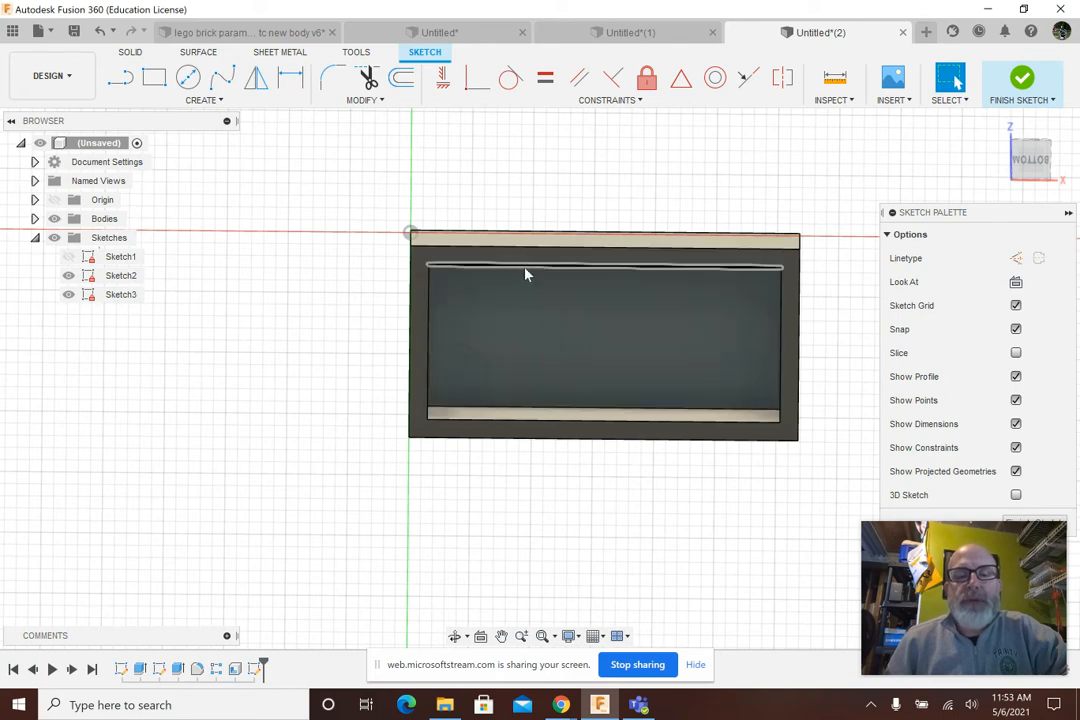
pyautogui.click(461, 378)
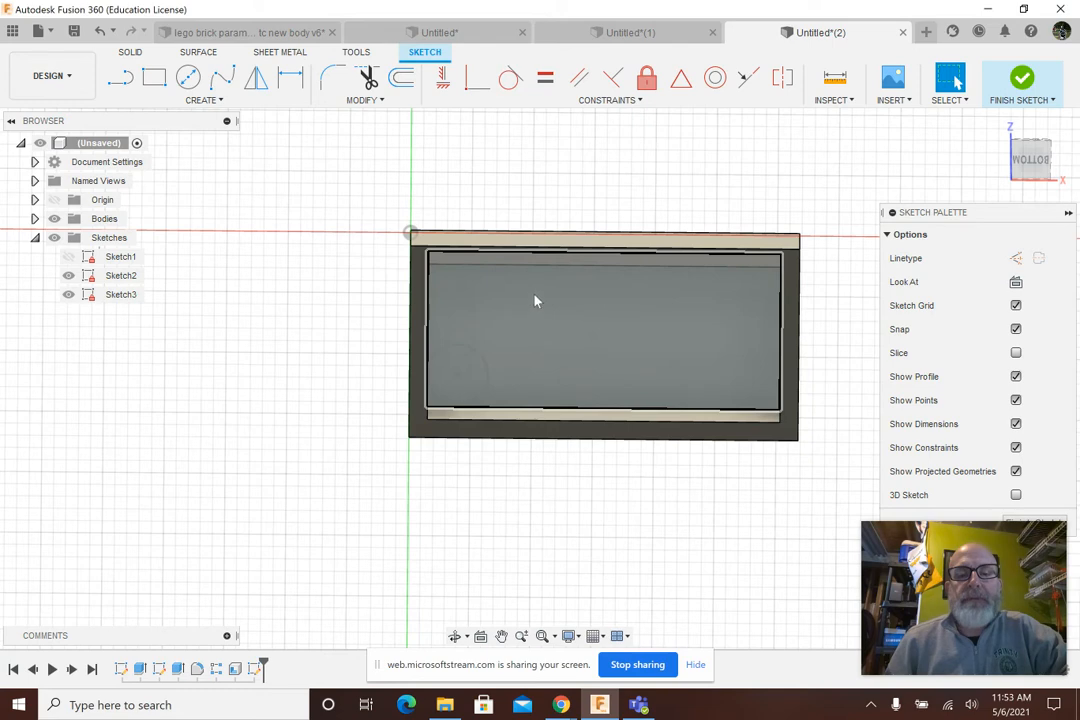
pyautogui.click(459, 377)
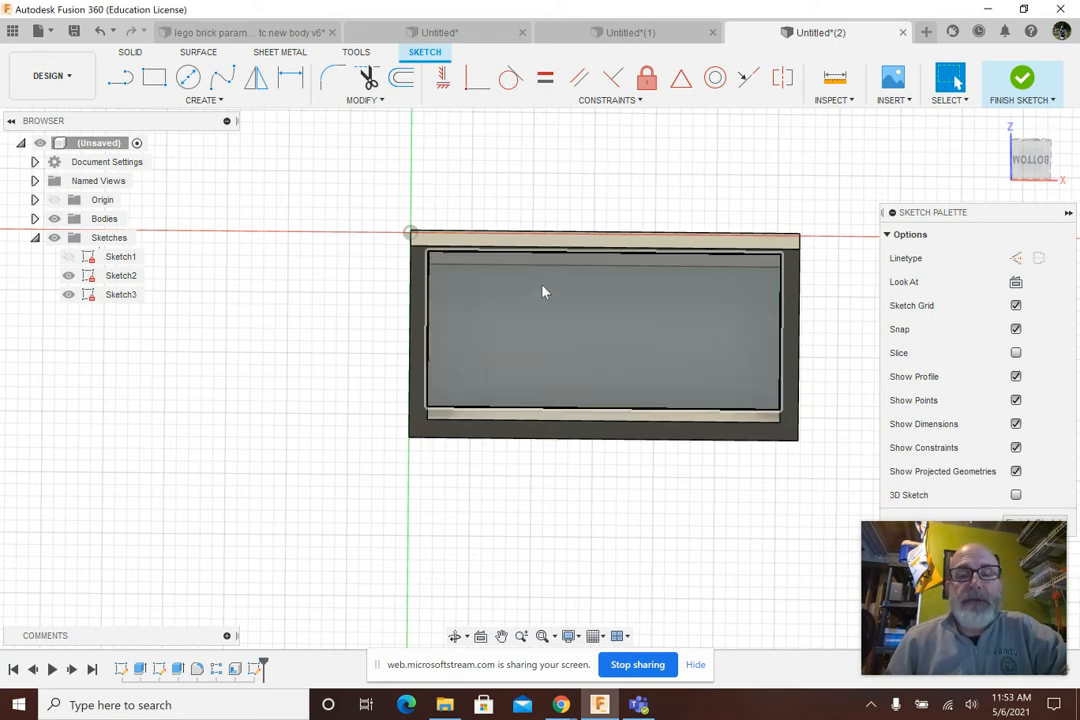
pyautogui.click(455, 377)
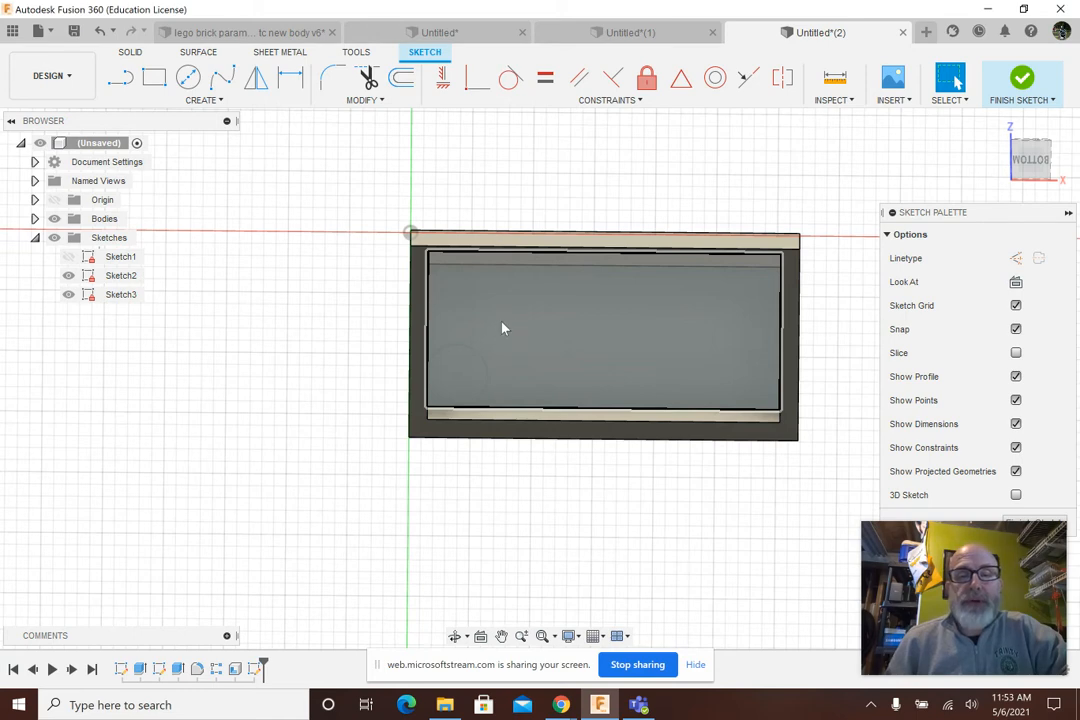
pyautogui.click(456, 374)
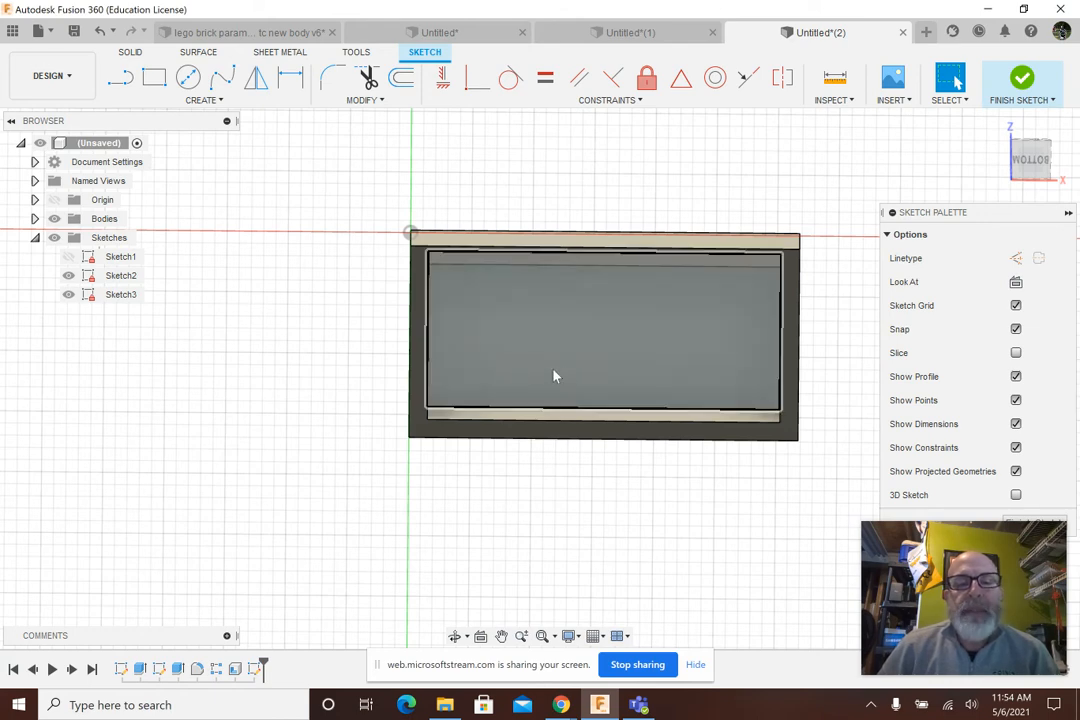
pyautogui.click(457, 377)
pyautogui.click(451, 377)
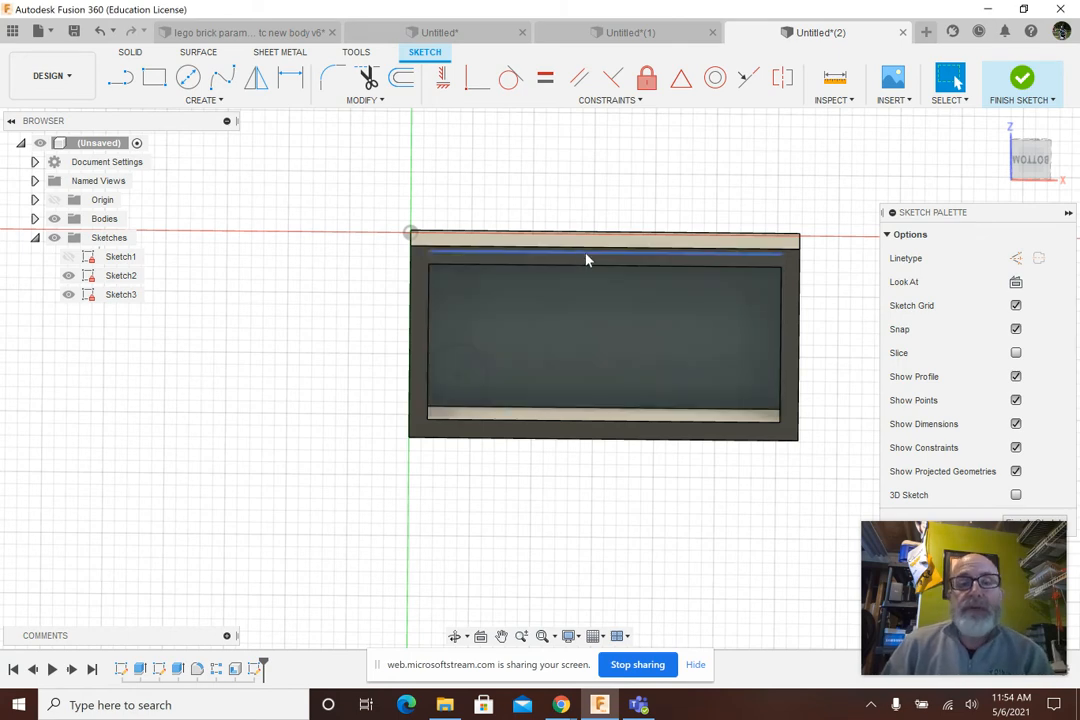
# - Sketch a 5 mm diameter construction circle on the cavity ceiling, near the long wall opposite the Sketch2 circle
pyautogui.click(1038, 160)
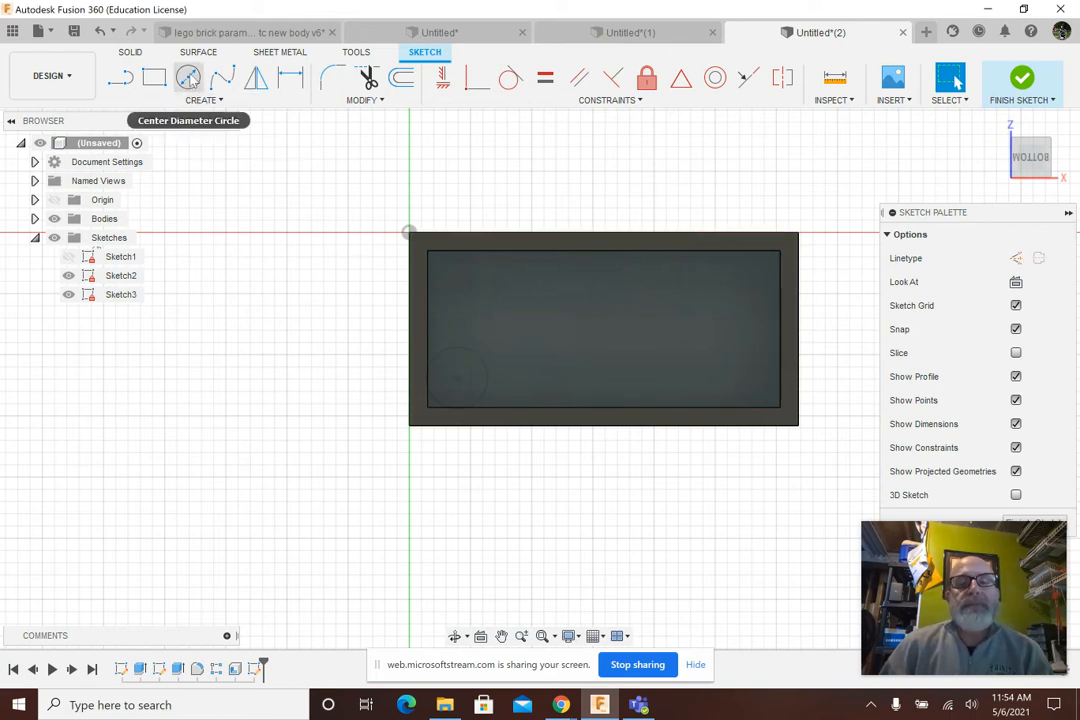
pyautogui.click(1015, 258)
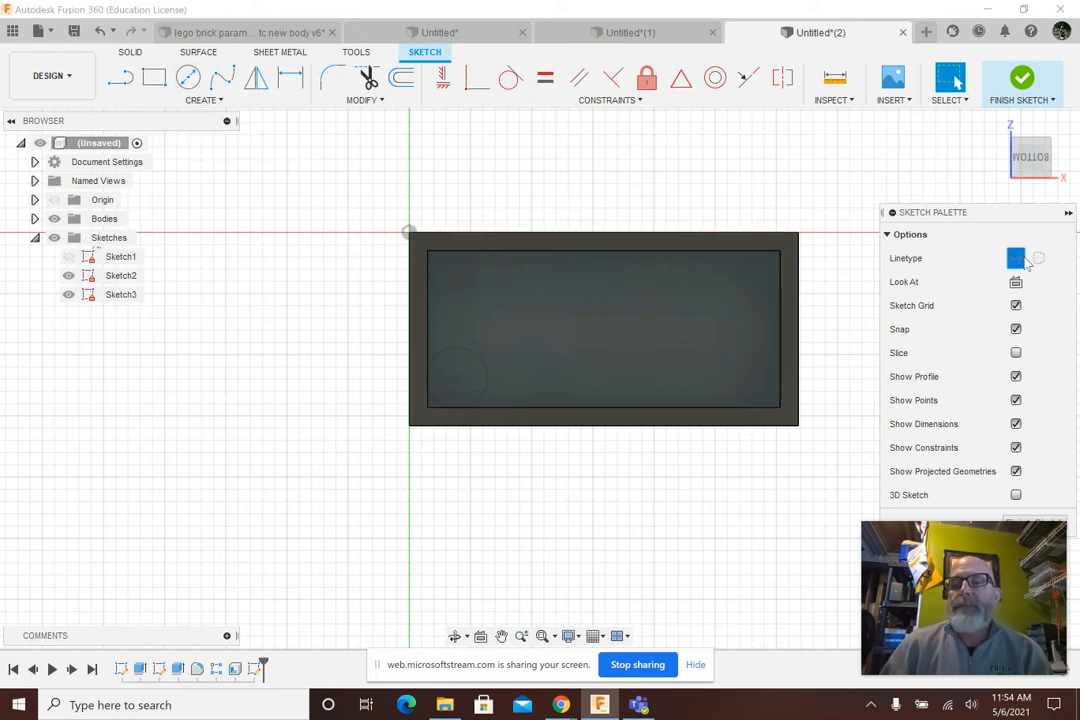
pyautogui.click(188, 77)
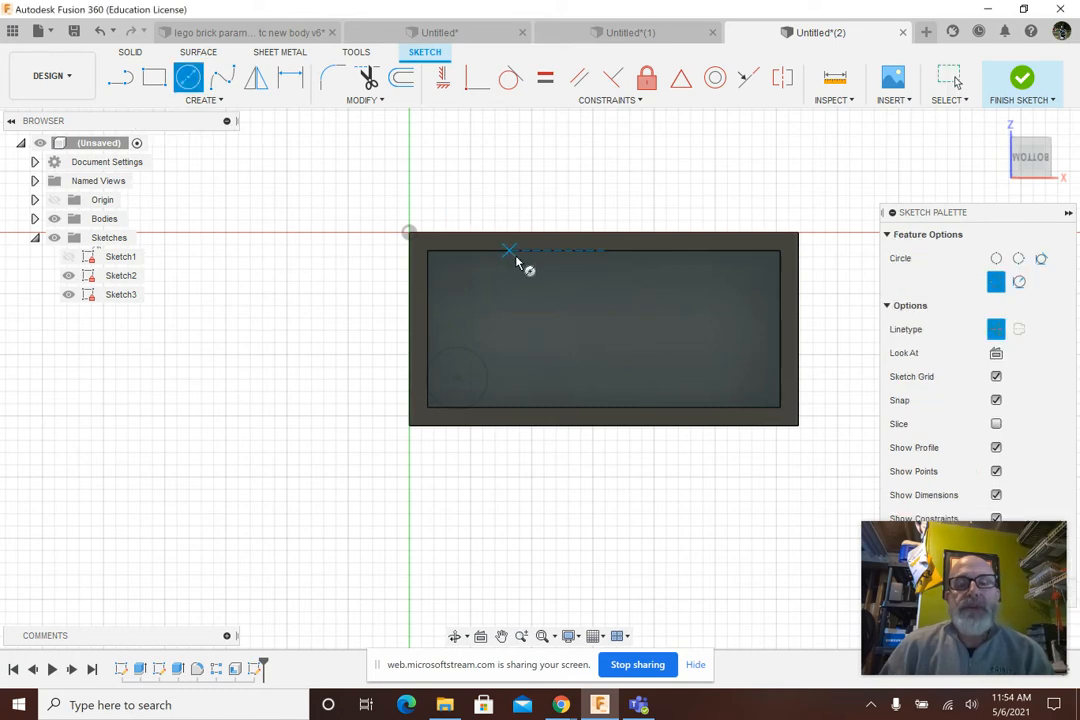
pyautogui.click(537, 290)
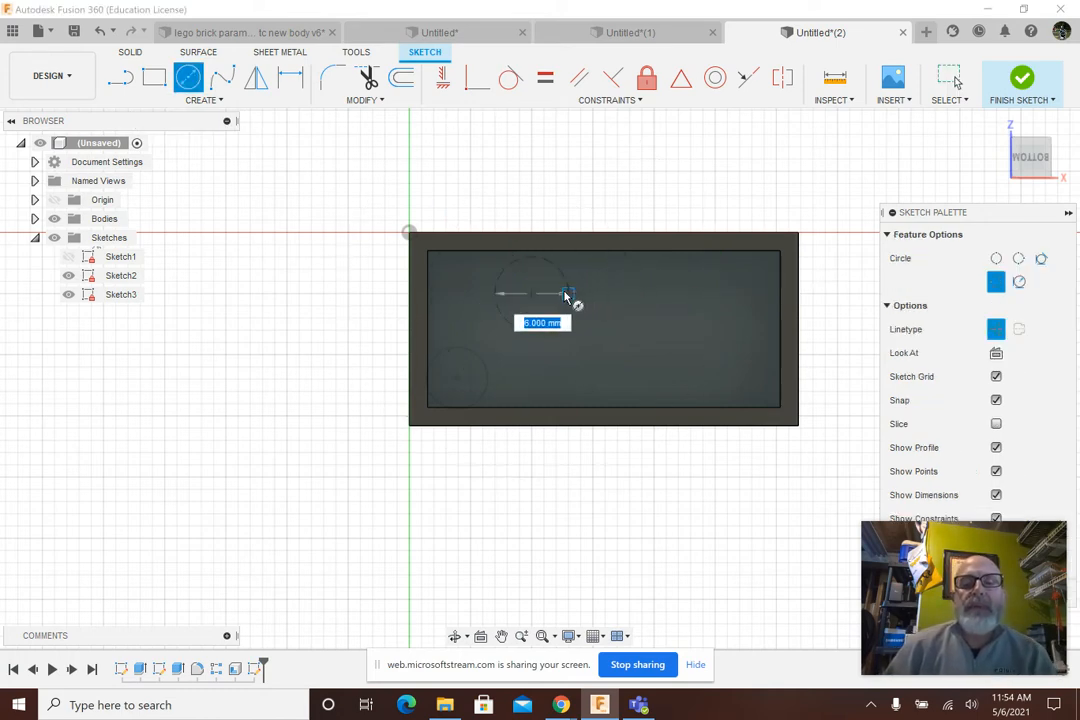
pyautogui.write('5')
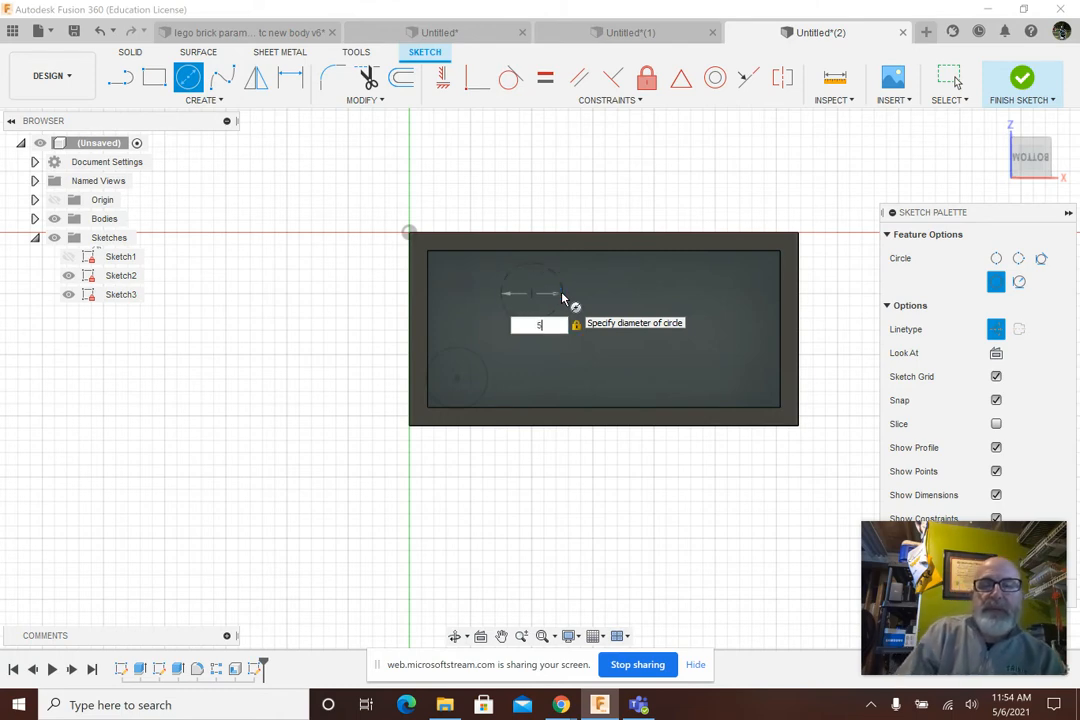
pyautogui.press('Return')
pyautogui.press('Escape')
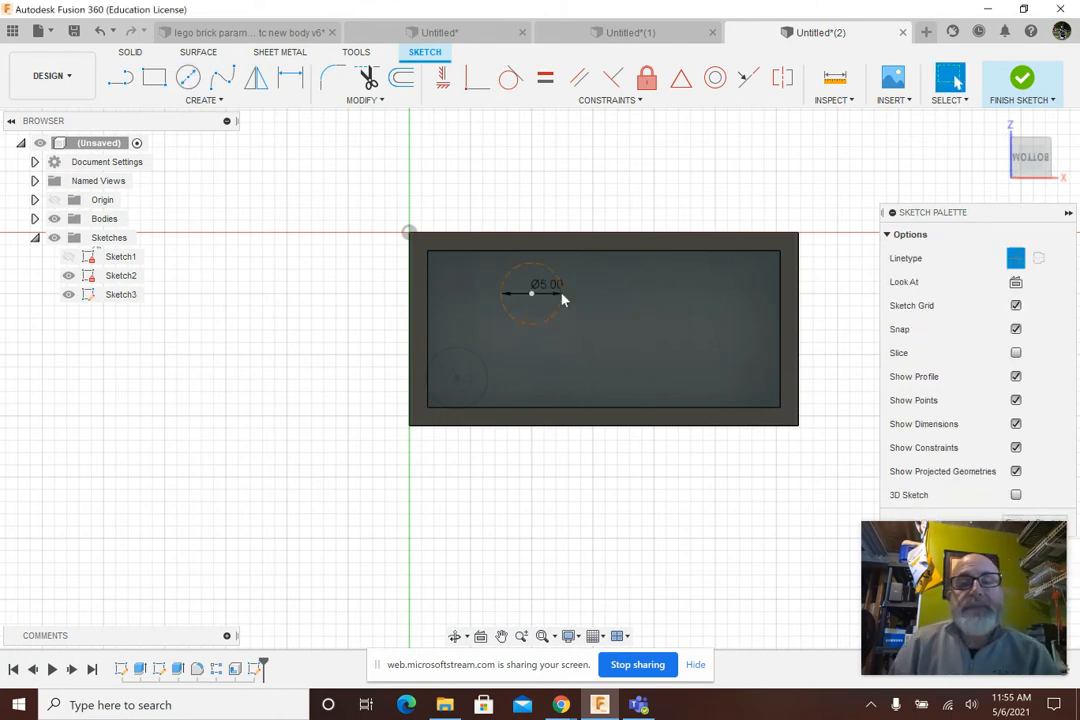
# - Dimension the construction circle's centre 11.9 mm from the brick's short outer edge nearest the origin
pyautogui.click(291, 78)
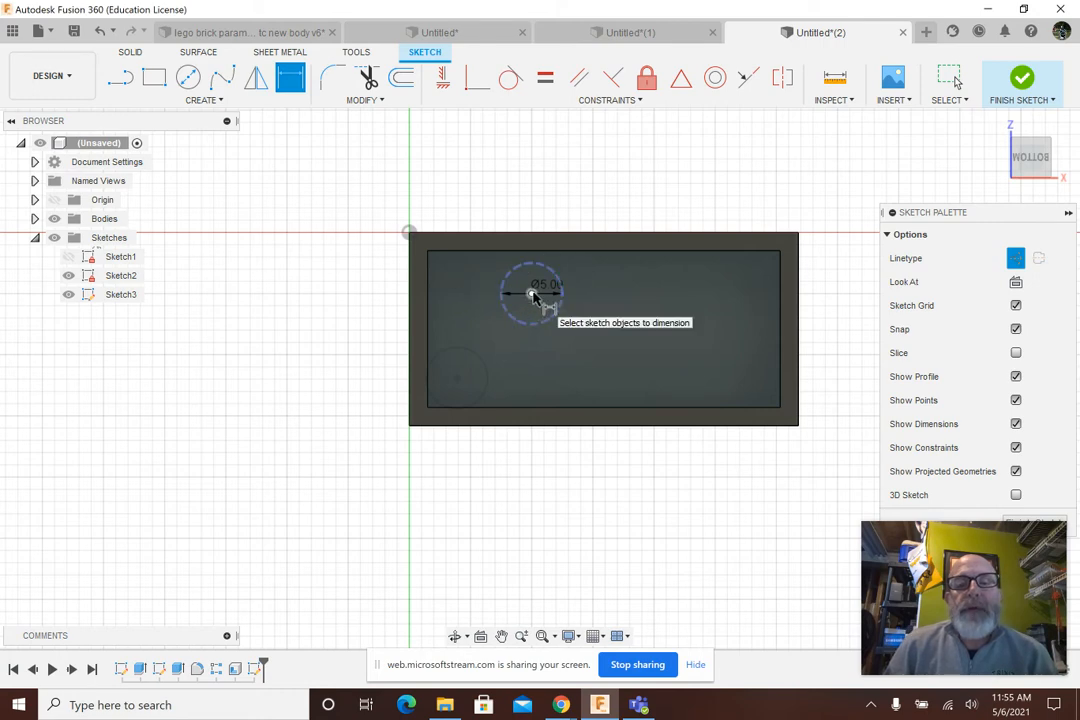
pyautogui.click(533, 295)
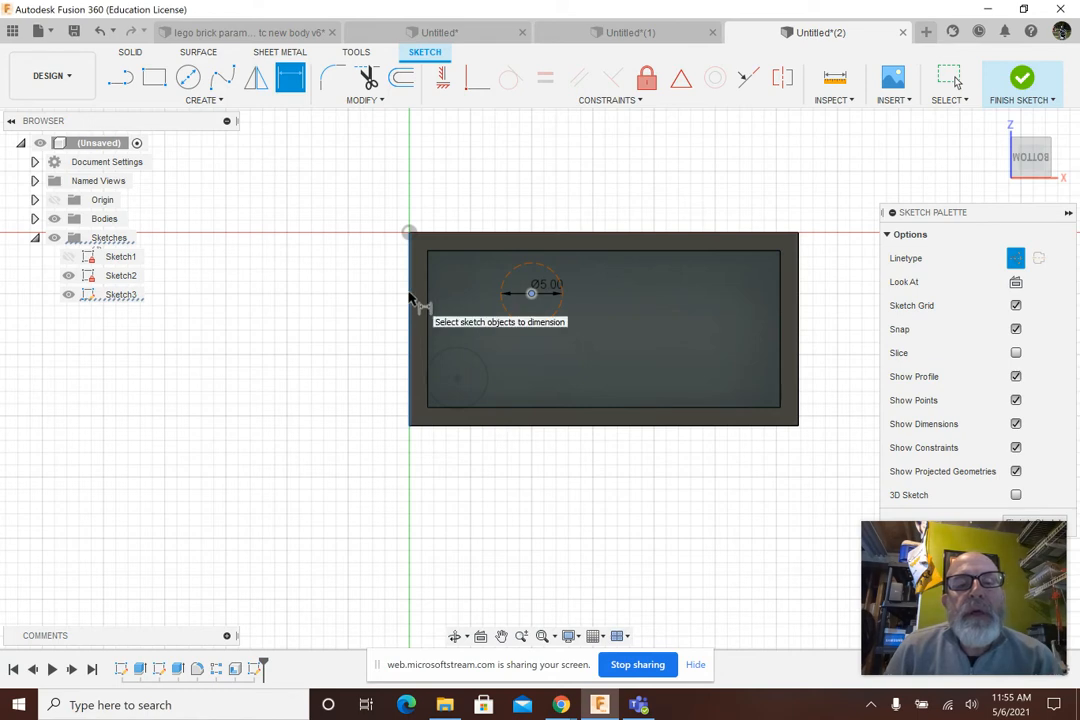
pyautogui.click(410, 296)
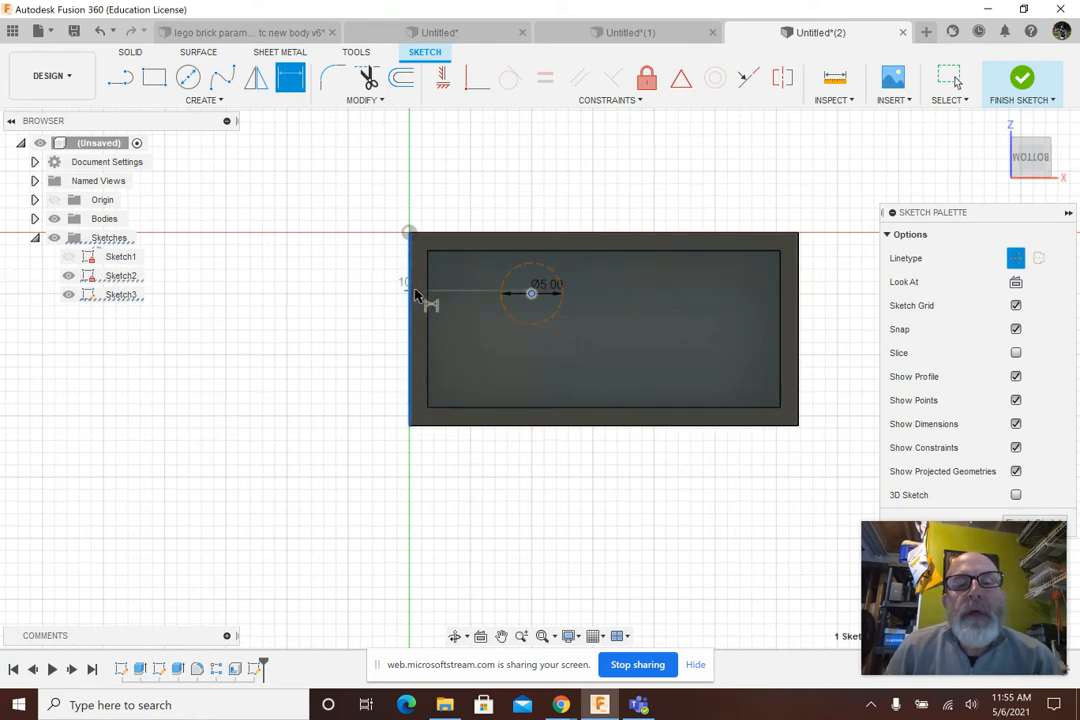
pyautogui.click(468, 195)
pyautogui.write('4')
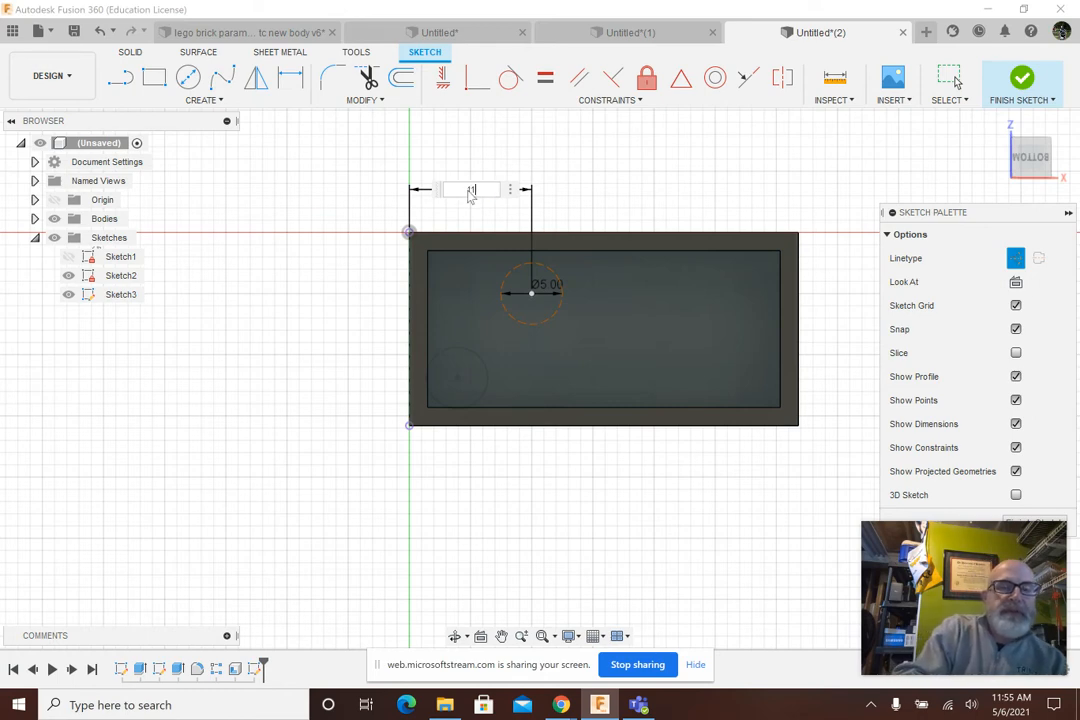
pyautogui.write('1.9')
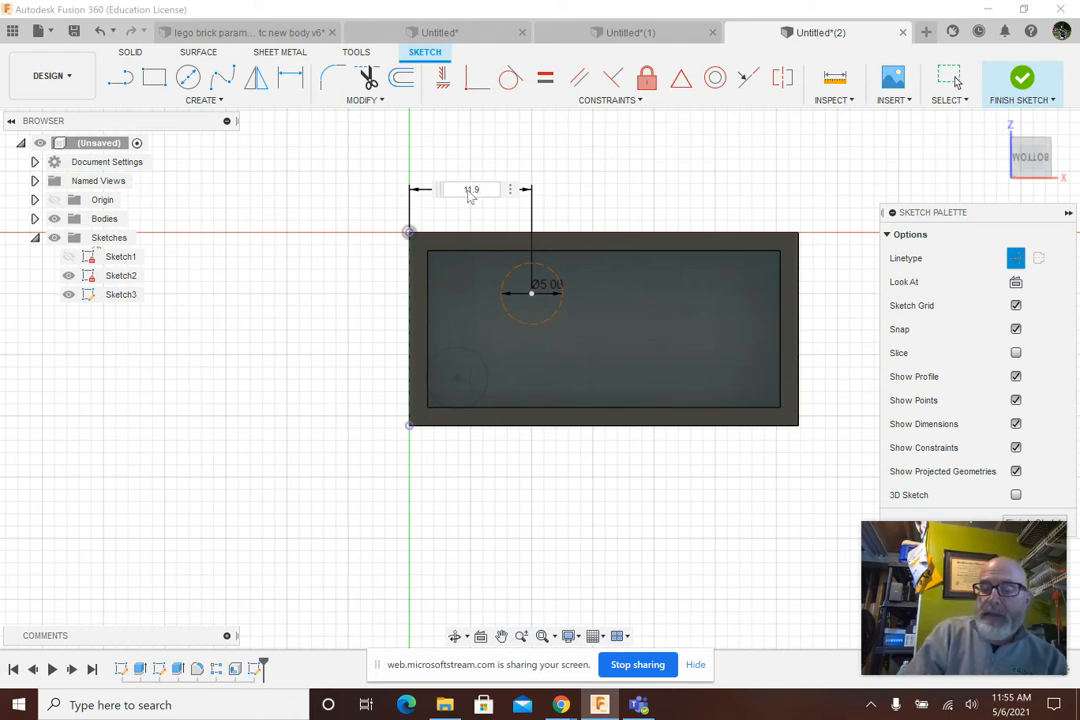
pyautogui.press('Return')
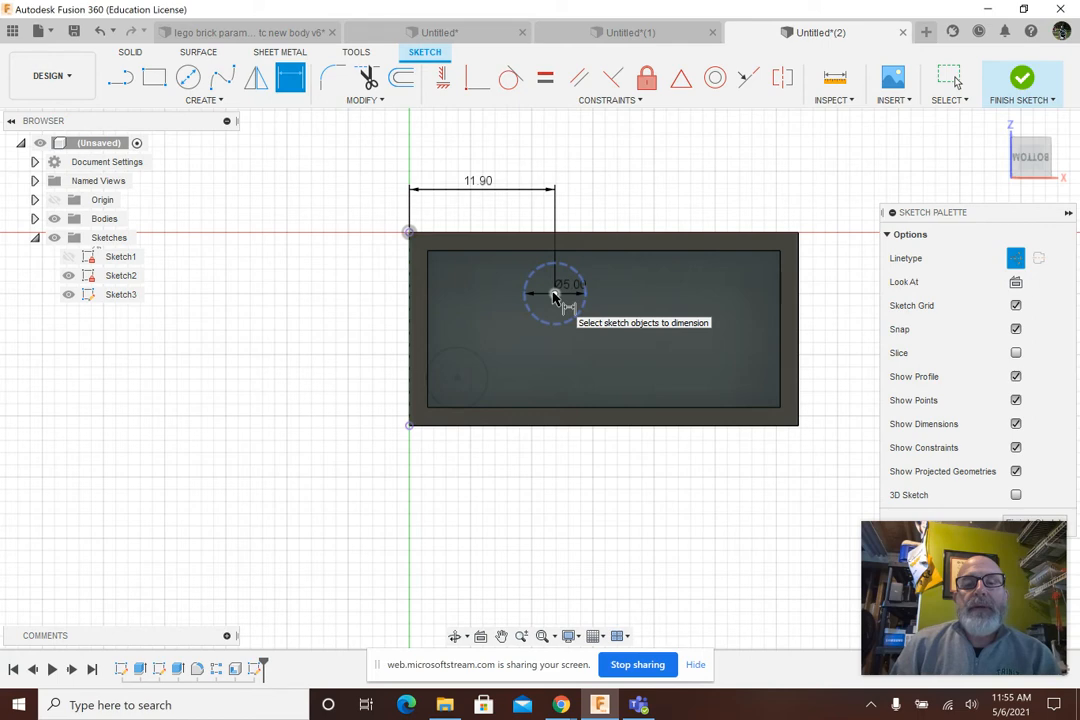
# - Dimension the construction circle's centre 3.9 mm from the brick's long outer edge through the origin
pyautogui.click(553, 295)
pyautogui.click(558, 235)
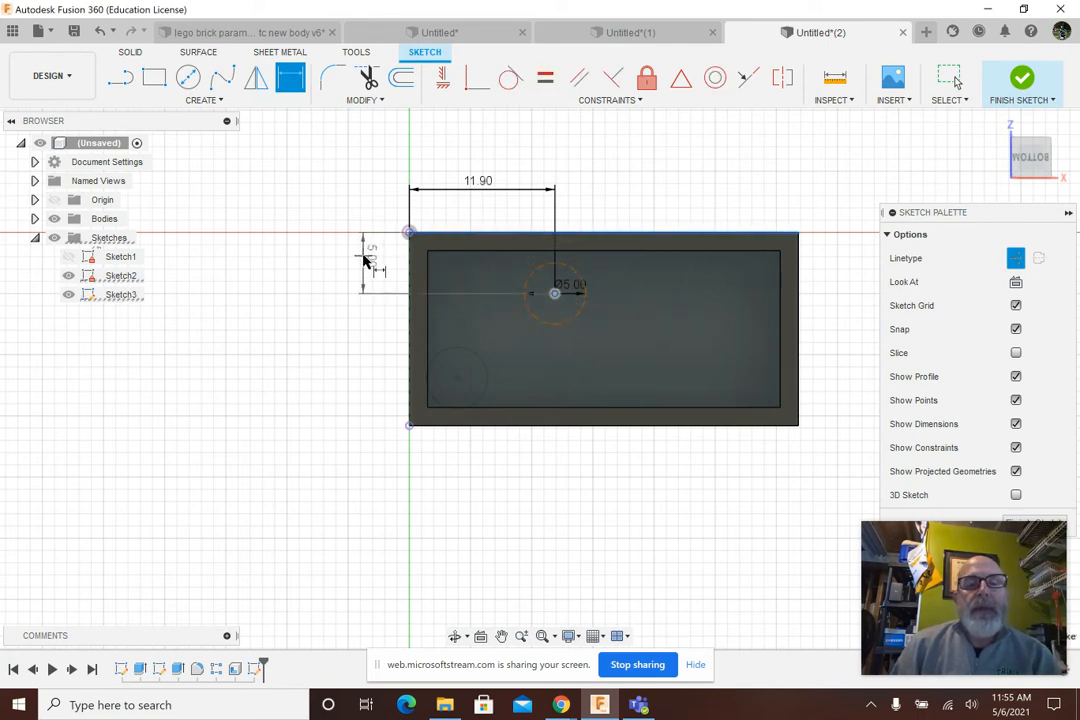
pyautogui.click(366, 260)
pyautogui.write('3')
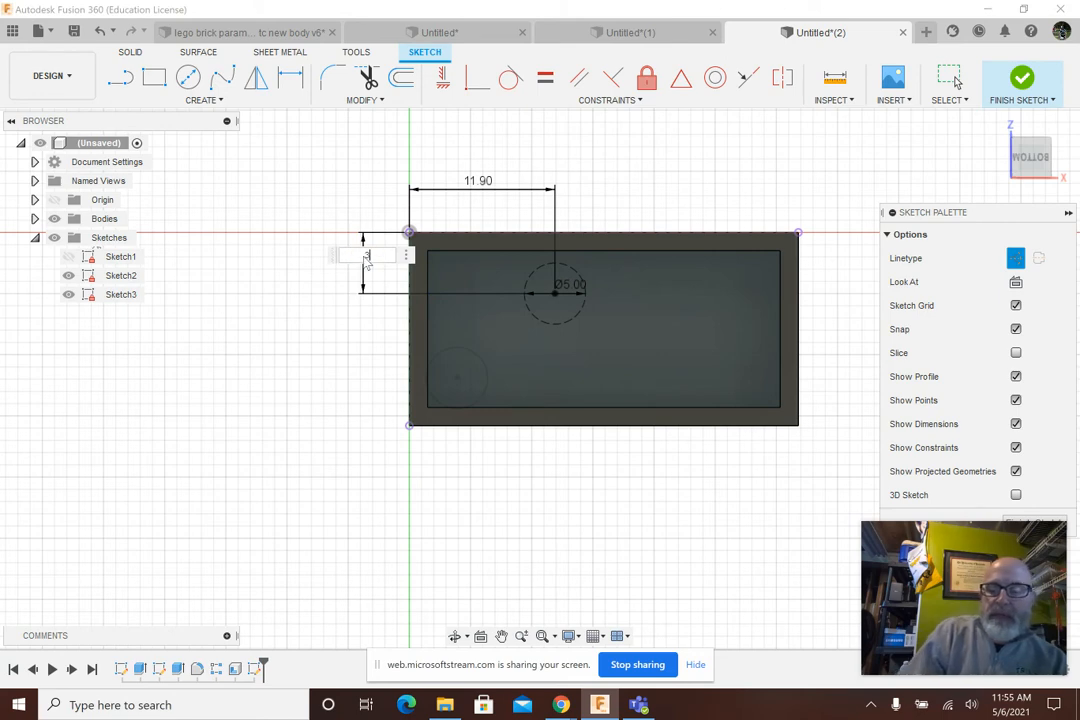
pyautogui.write('.9')
pyautogui.press('Return')
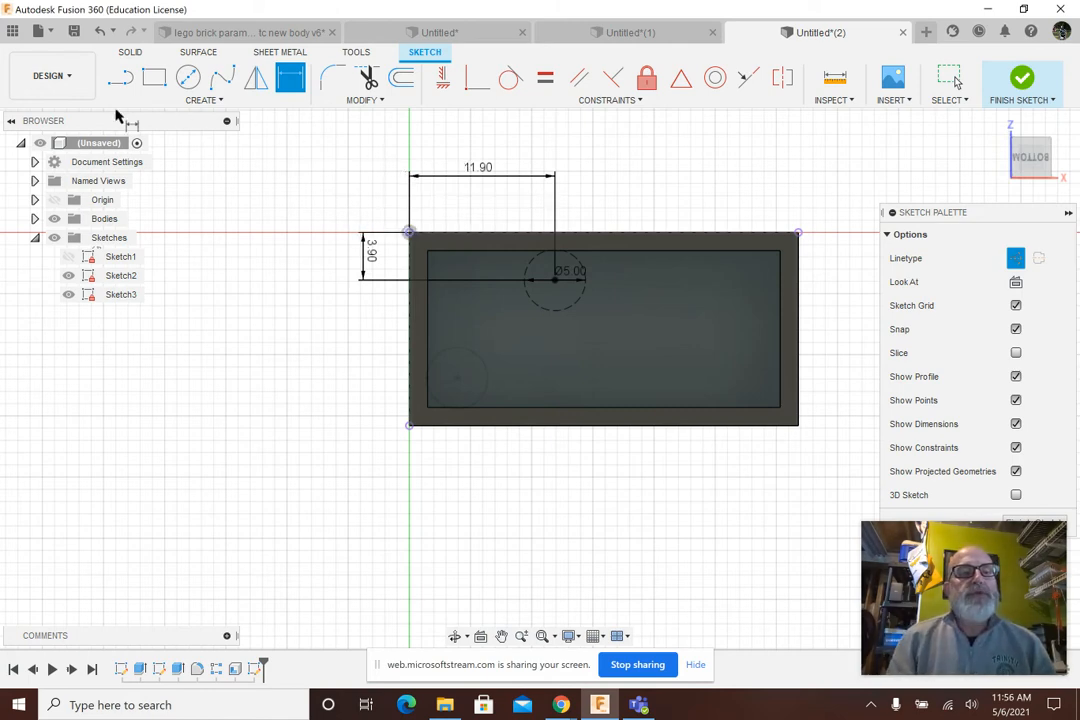
# - Sketch a construction line about 11.3 mm long at 135° from the construction circle's centre to the centre of the Sketch2 circle
pyautogui.click(118, 79)
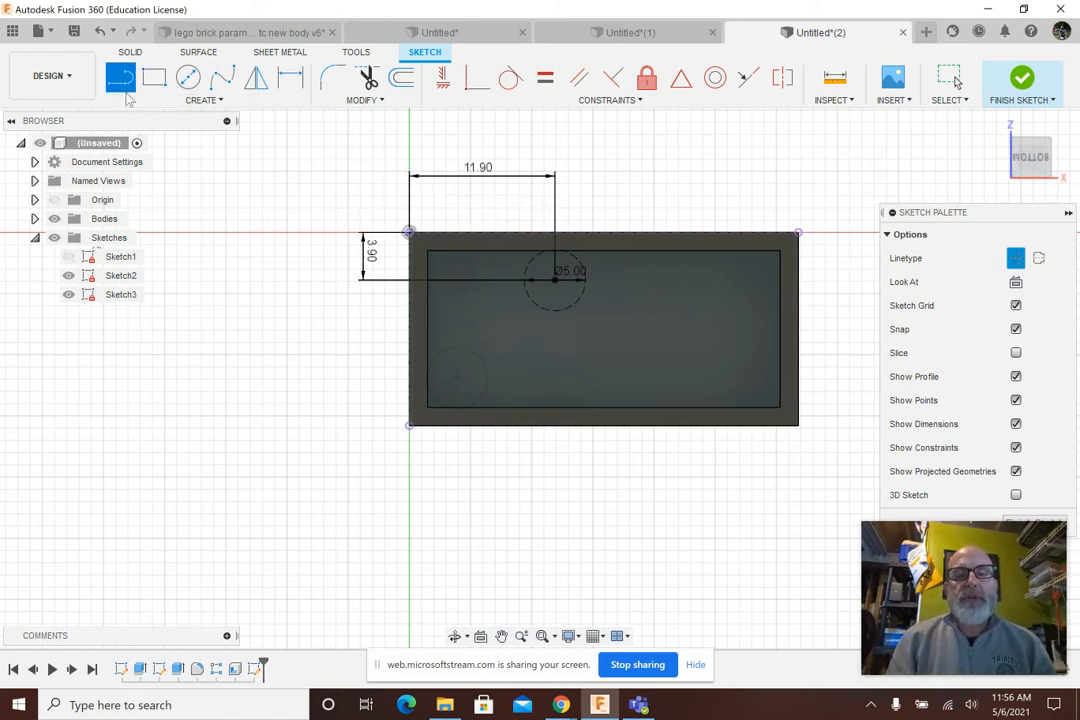
pyautogui.click(556, 282)
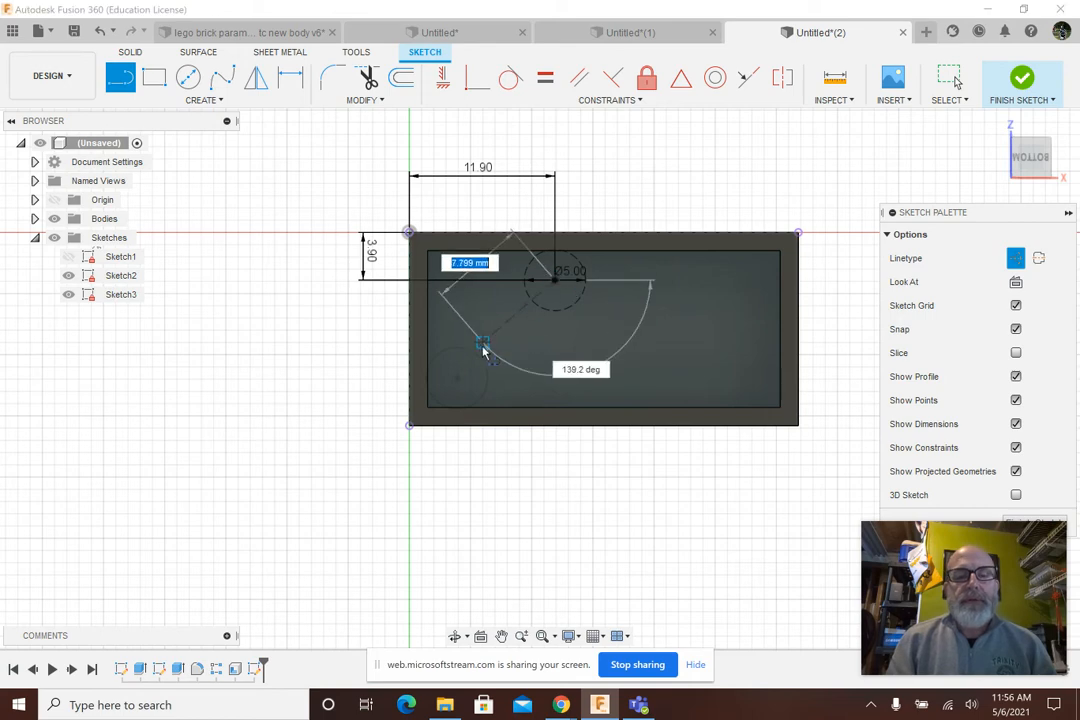
pyautogui.scroll(-1, 455, 378)
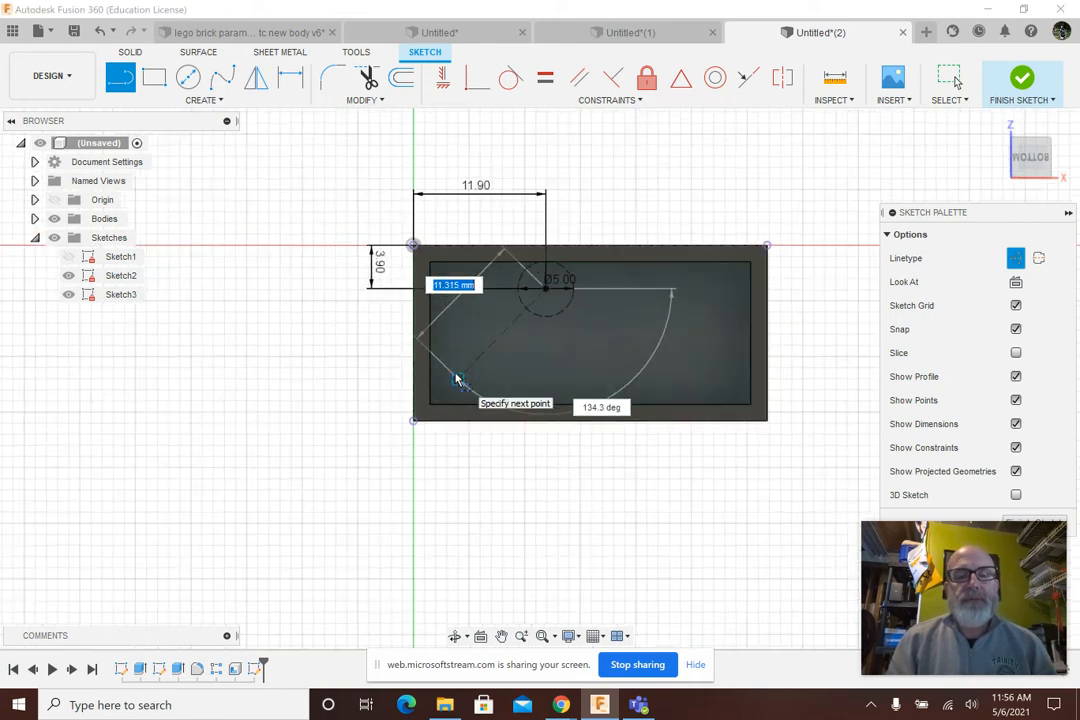
pyautogui.scroll(4, 455, 378)
pyautogui.scroll(3, 450, 378)
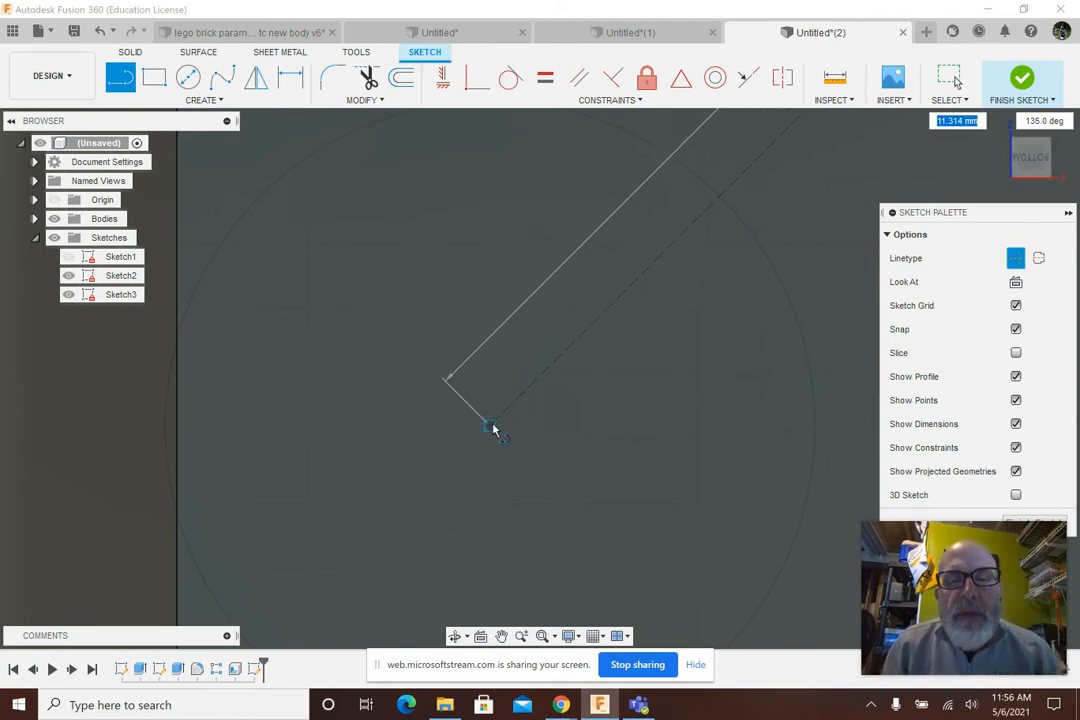
pyautogui.click(490, 428)
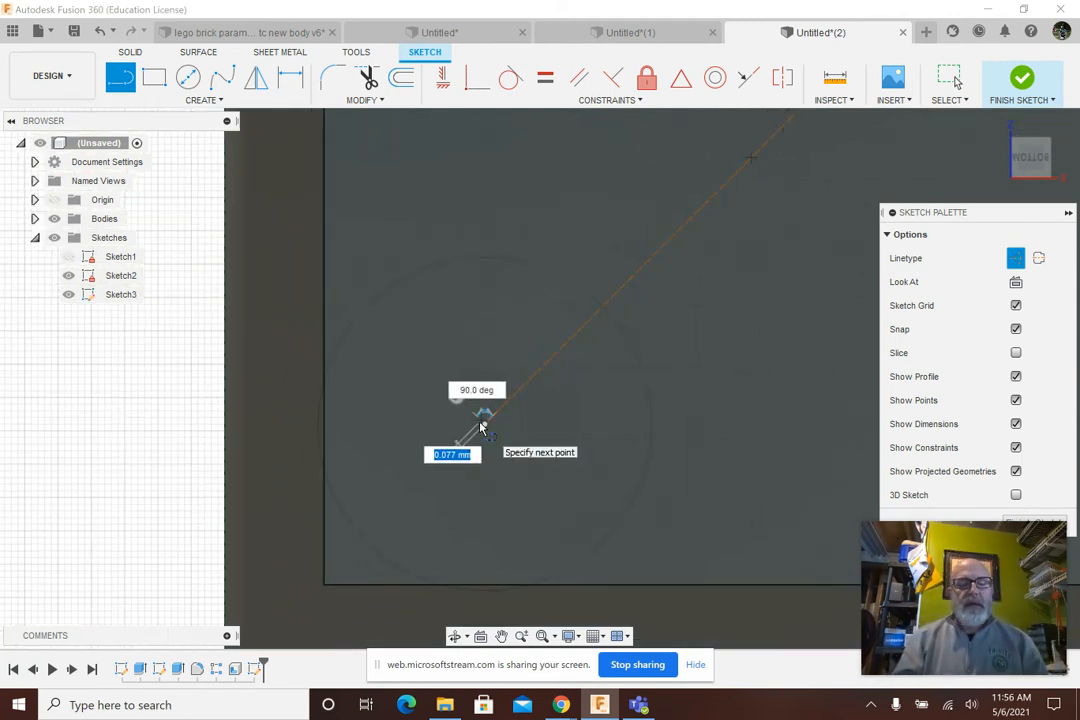
pyautogui.moveTo(483, 425)
pyautogui.mouseDown()
pyautogui.moveTo(590, 186)
pyautogui.moveTo(548, 352)
pyautogui.moveTo(466, 500)
pyautogui.moveTo(489, 430)
pyautogui.mouseUp()
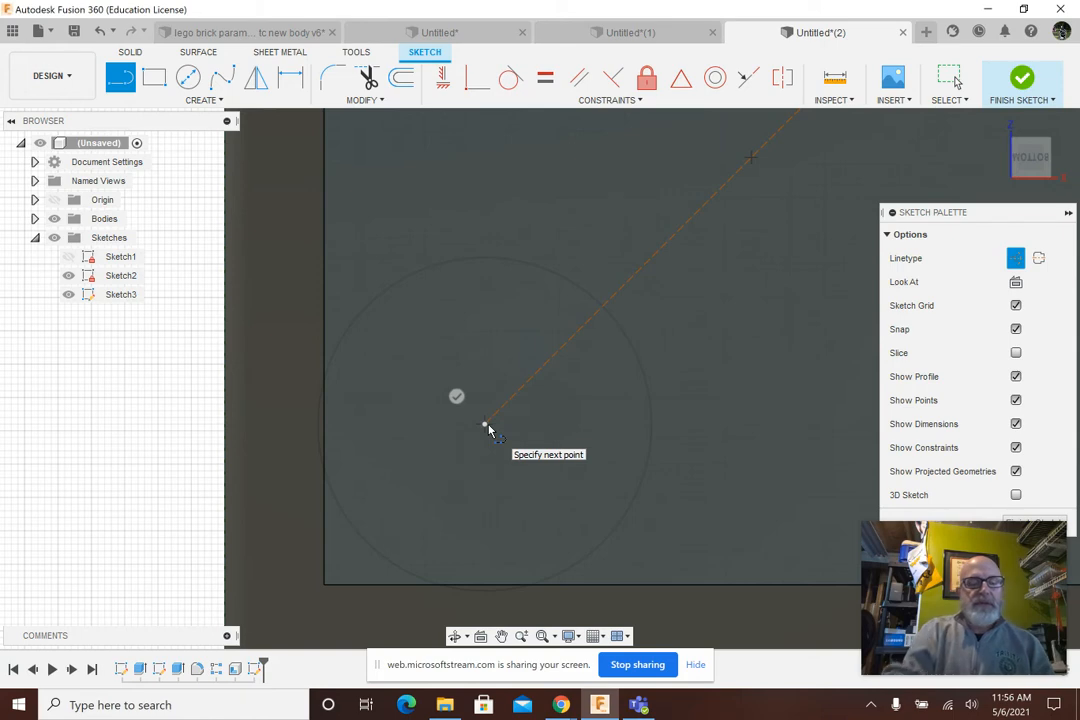
pyautogui.press('Escape')
pyautogui.scroll(-5, 487, 428)
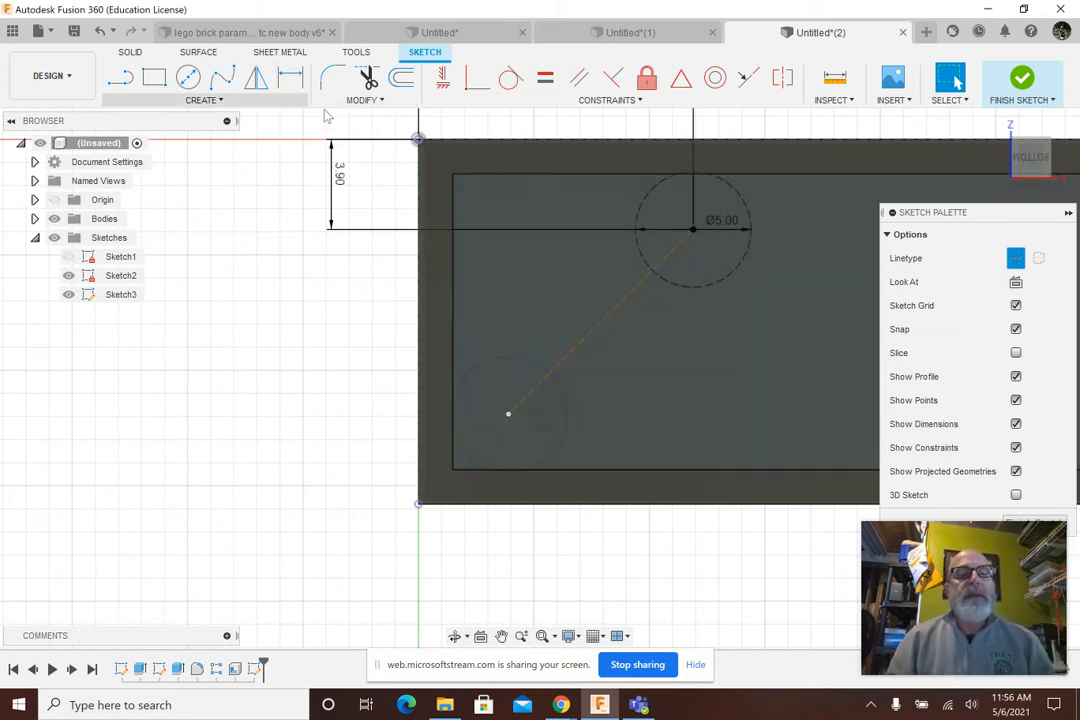
# - Turn off construction linetype and sketch a circle about 6.3 mm in diameter centred on the diagonal line's midpoint, reaching the construction circle
pyautogui.click(1015, 258)
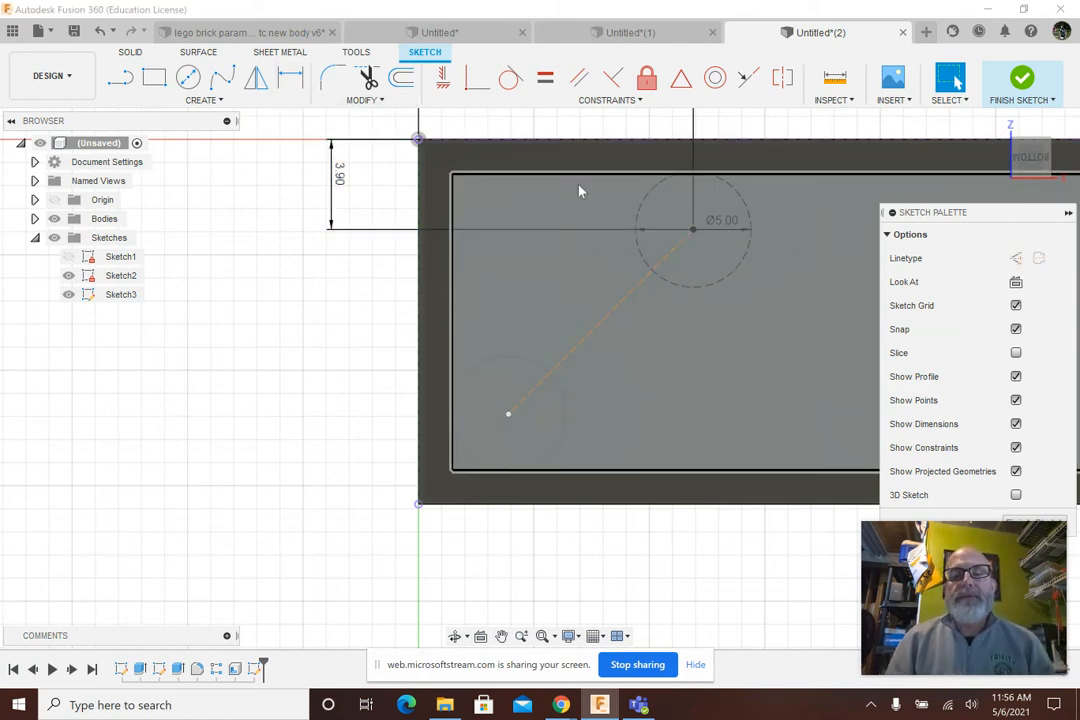
pyautogui.click(192, 82)
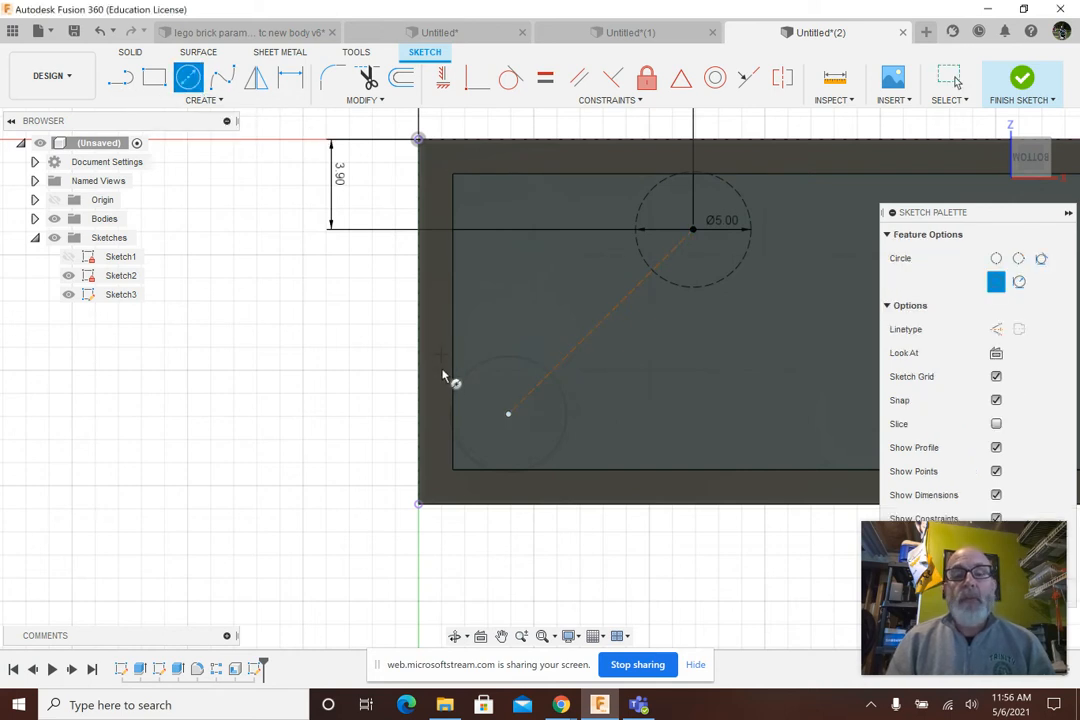
pyautogui.click(600, 322)
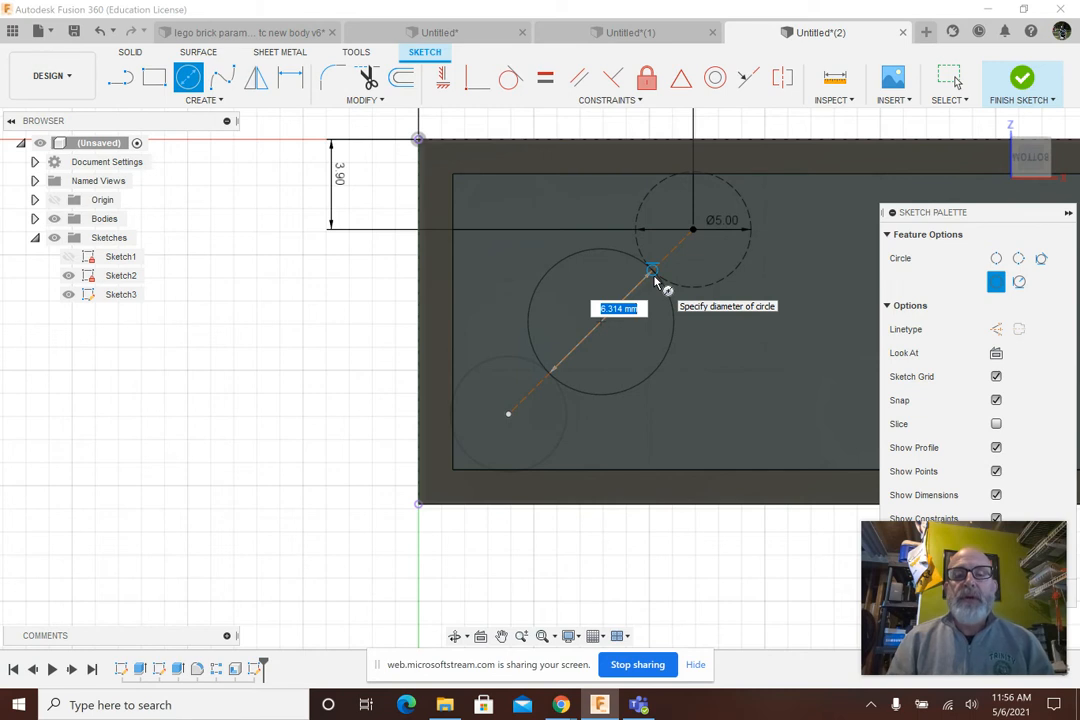
pyautogui.click(655, 281)
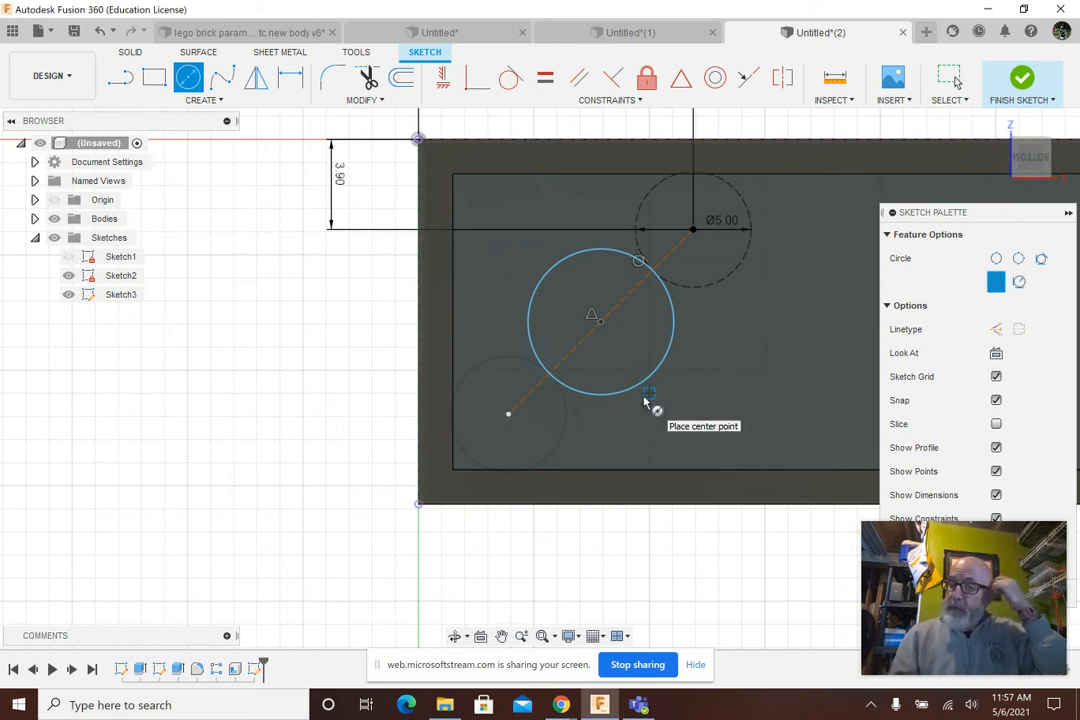
# - Offset the circle at the diagonal's midpoint inward by 1 mm to form a ring
pyautogui.click(402, 80)
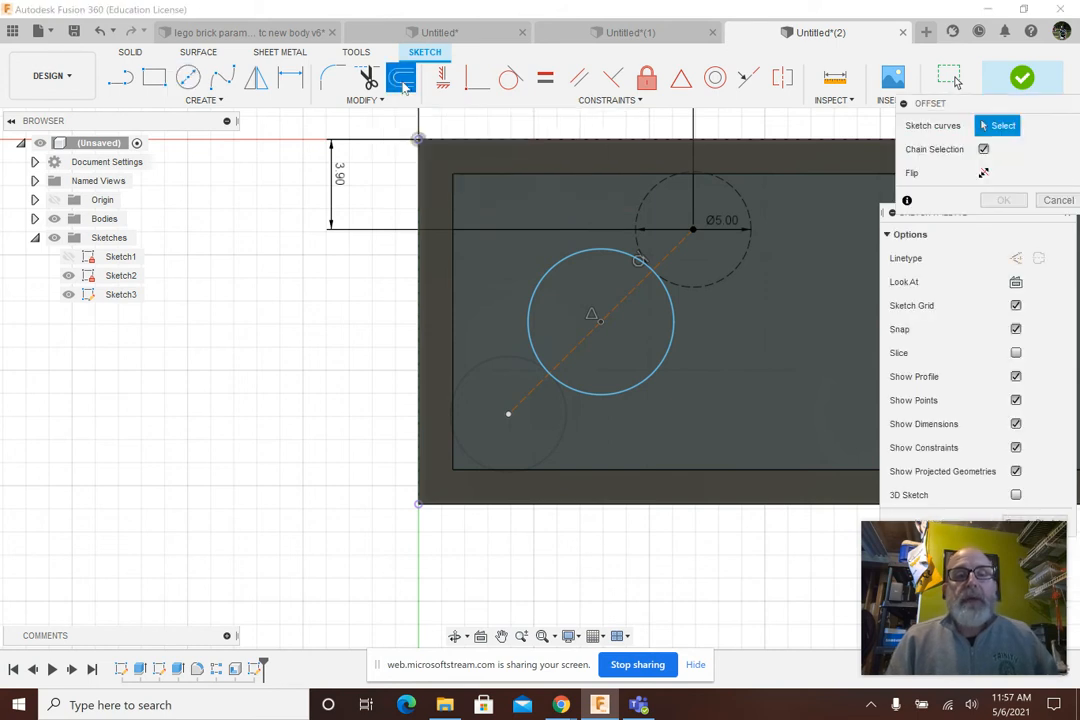
pyautogui.click(676, 330)
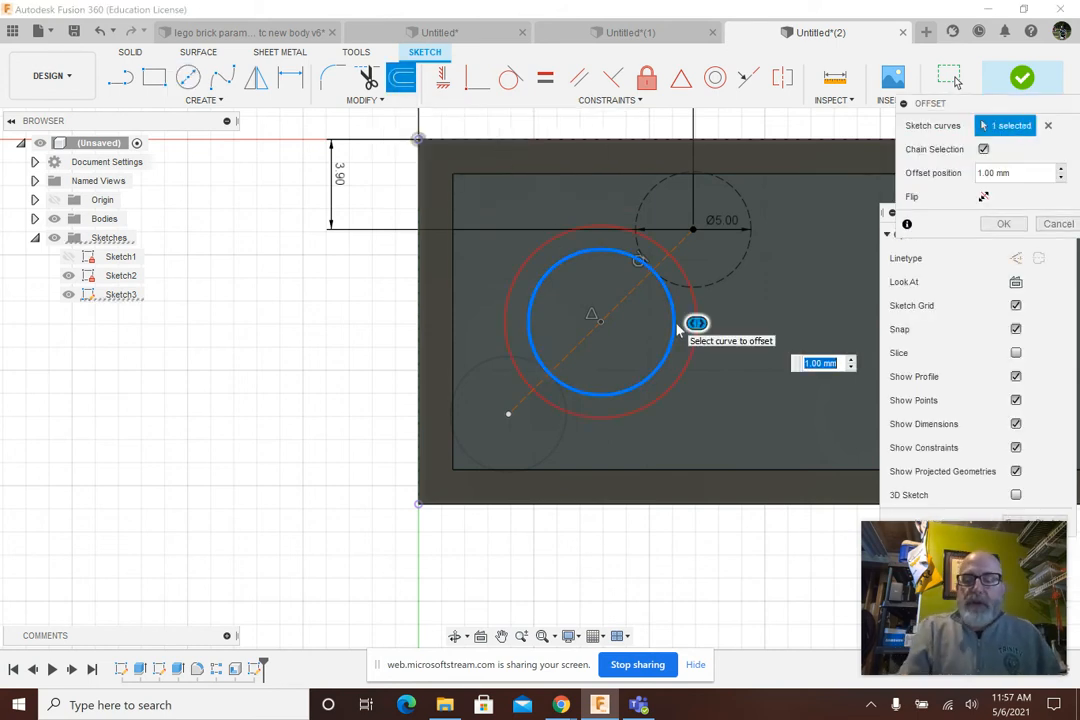
pyautogui.write('-1')
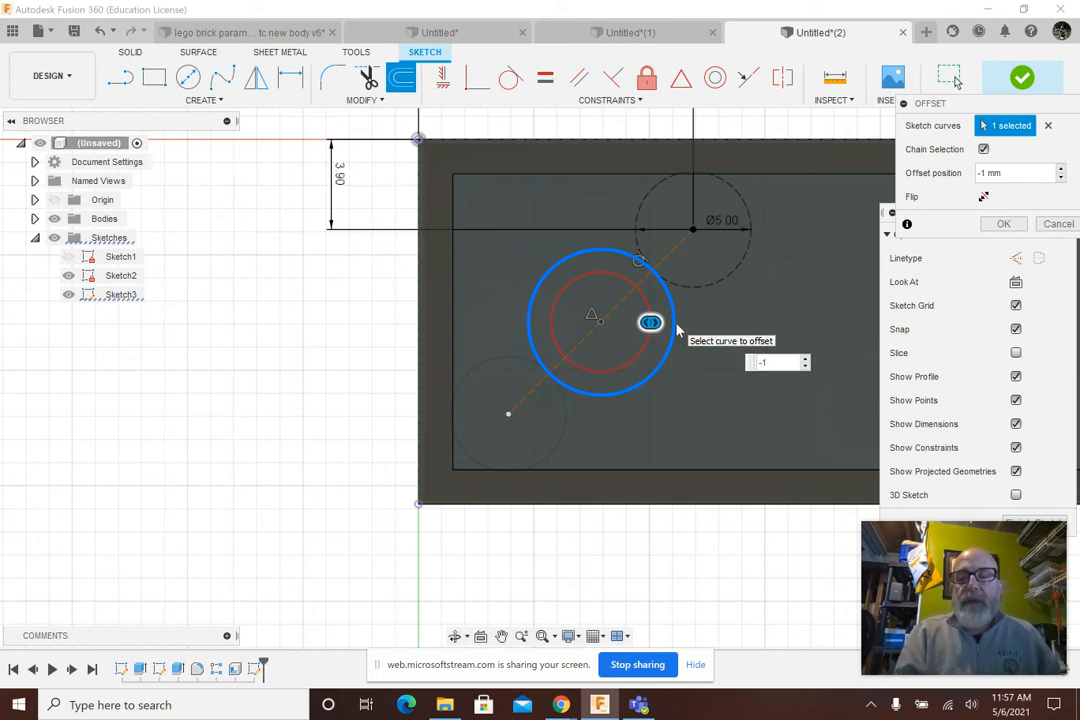
pyautogui.press('Return')
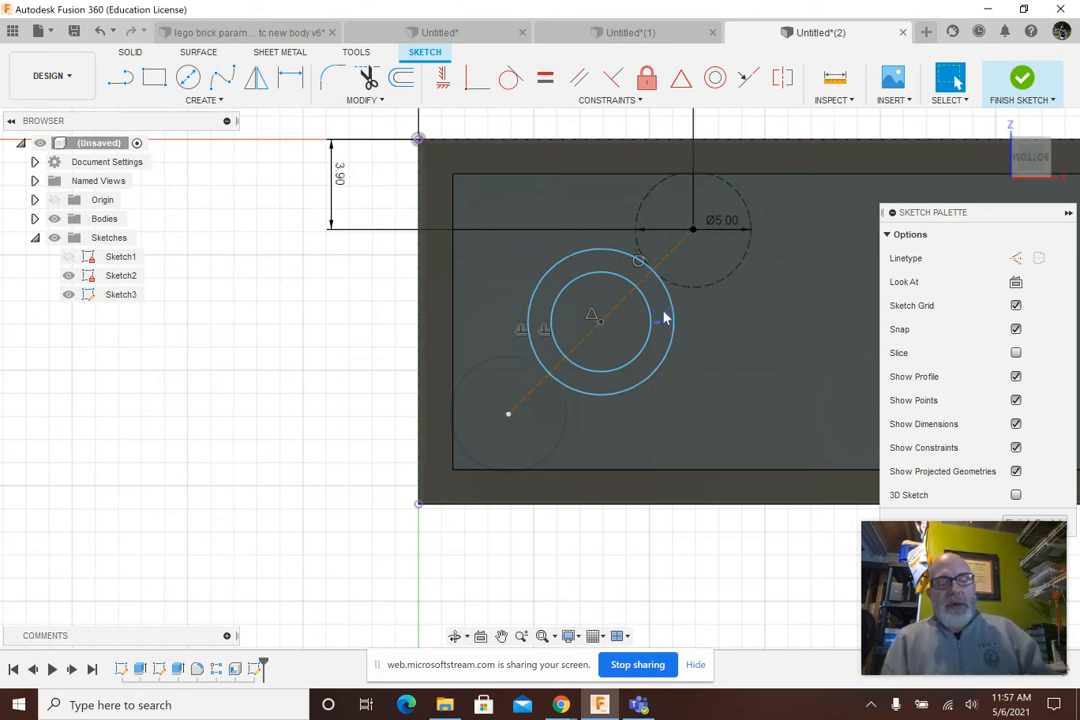
# - Extrude the ring profile by 9.6-1.49 mm and join it to the brick as a hollow tube in the cavity
pyautogui.press('e')
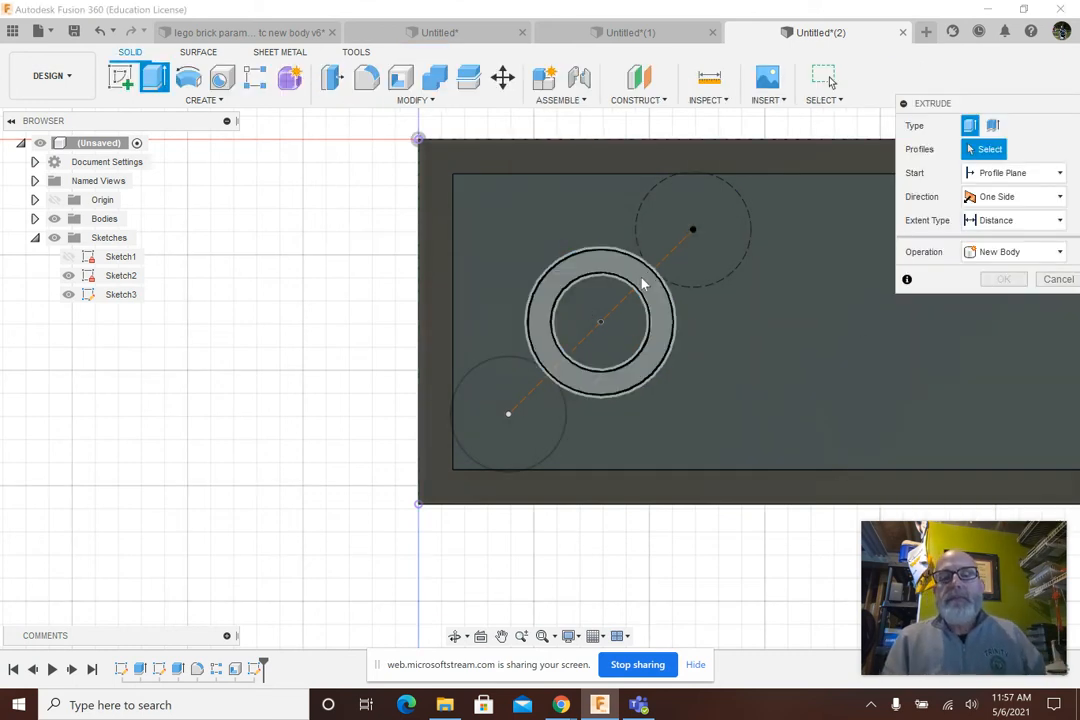
pyautogui.click(643, 284)
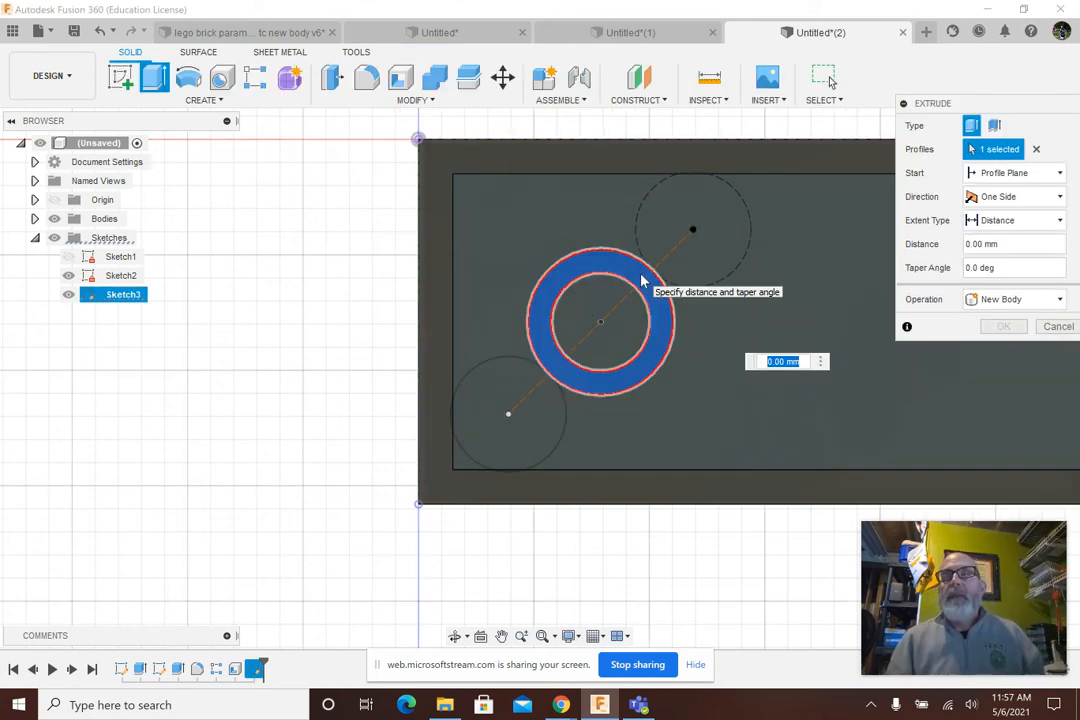
pyautogui.write('9')
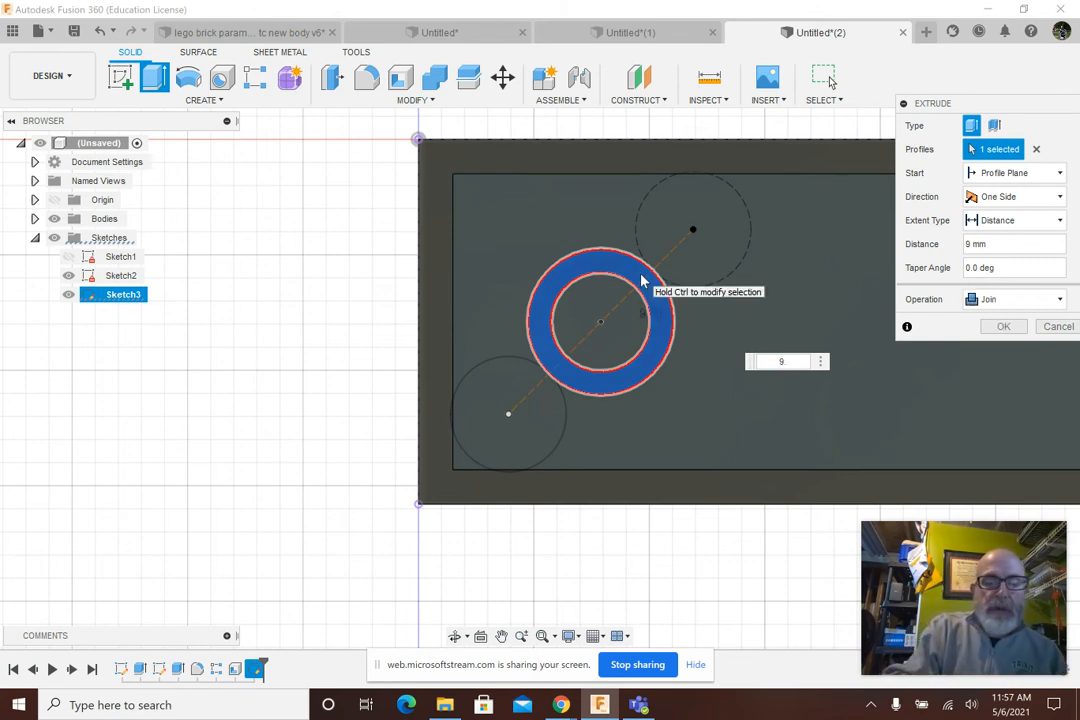
pyautogui.write('.6')
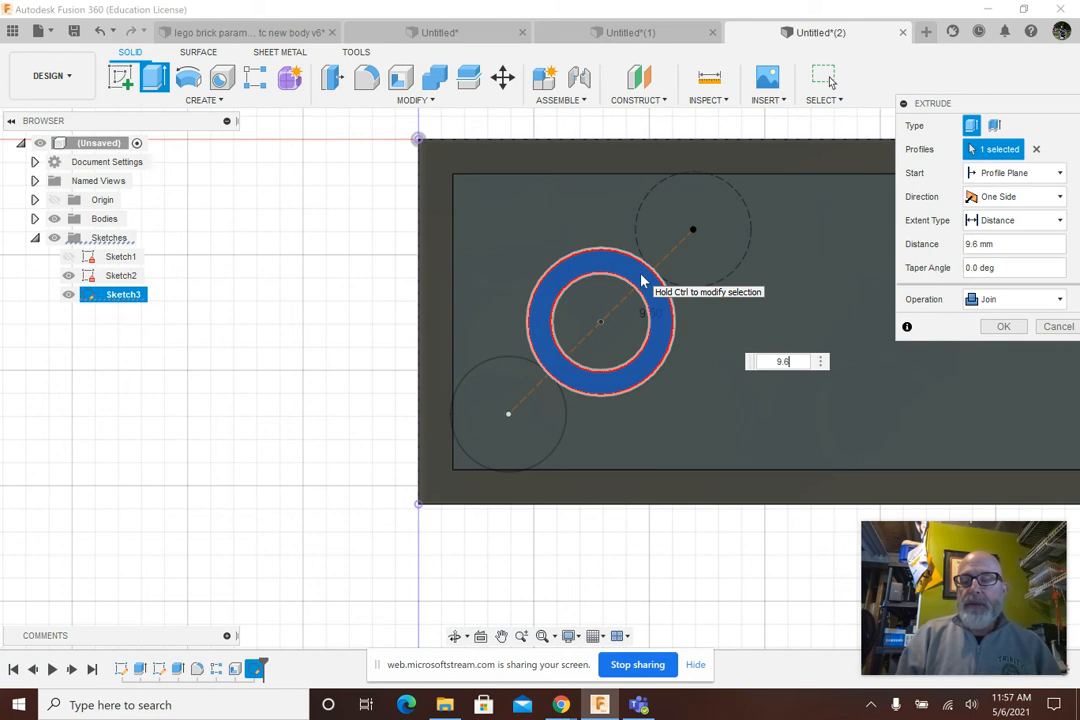
pyautogui.write('-1')
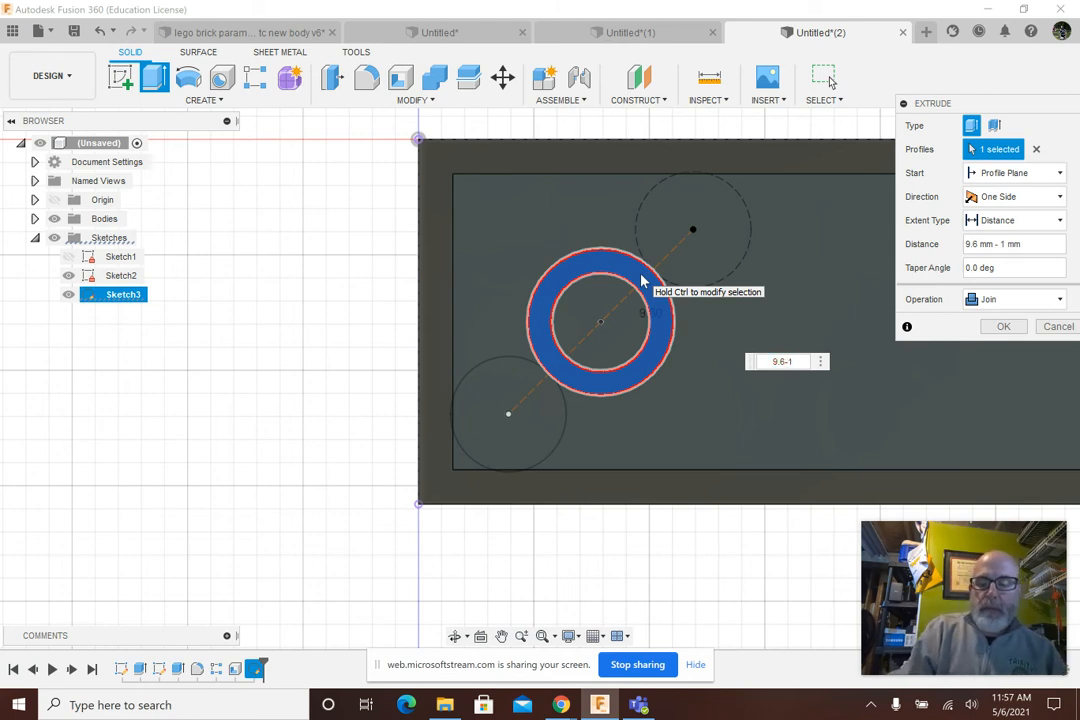
pyautogui.write('.49')
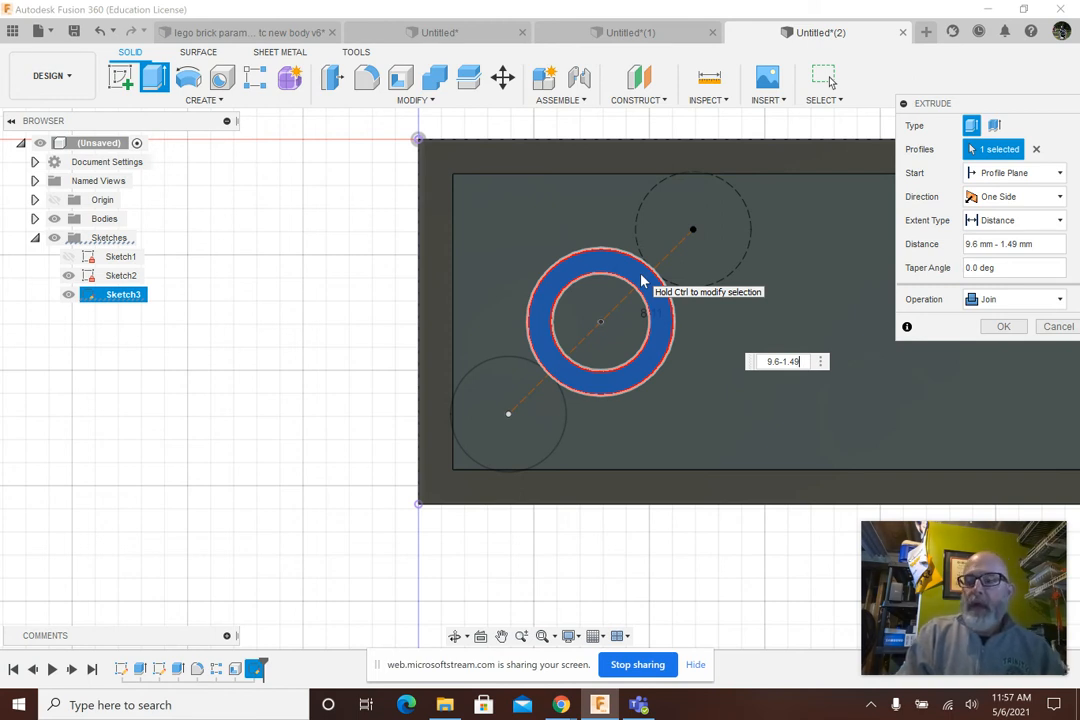
pyautogui.press('Return')
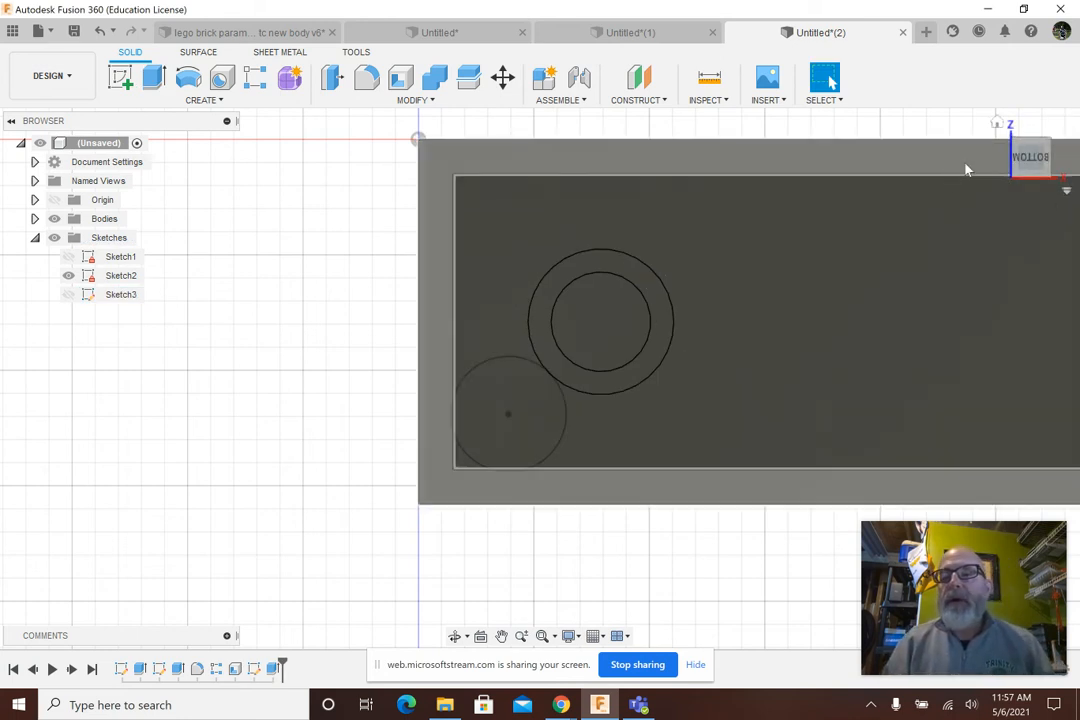
# - Hide Sketch2 and inspect the new tube from the brick's underside
pyautogui.click(541, 637)
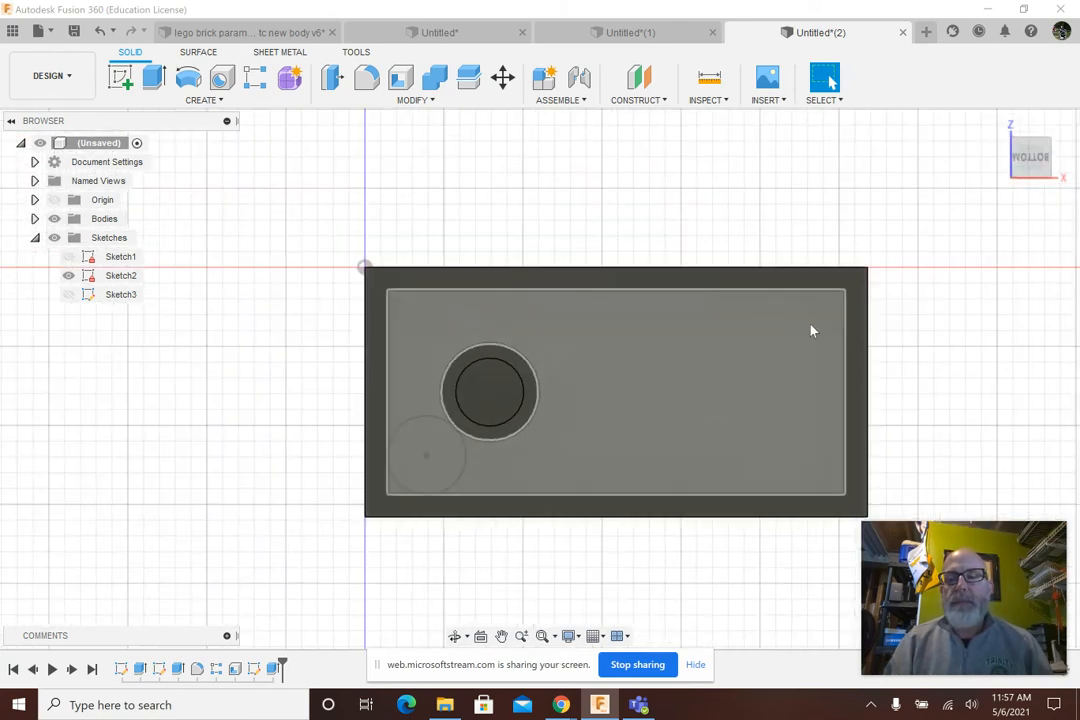
pyautogui.moveTo(1029, 157)
pyautogui.mouseDown()
pyautogui.moveTo(1025, 186)
pyautogui.moveTo(1032, 162)
pyautogui.mouseUp()
pyautogui.click(68, 275)
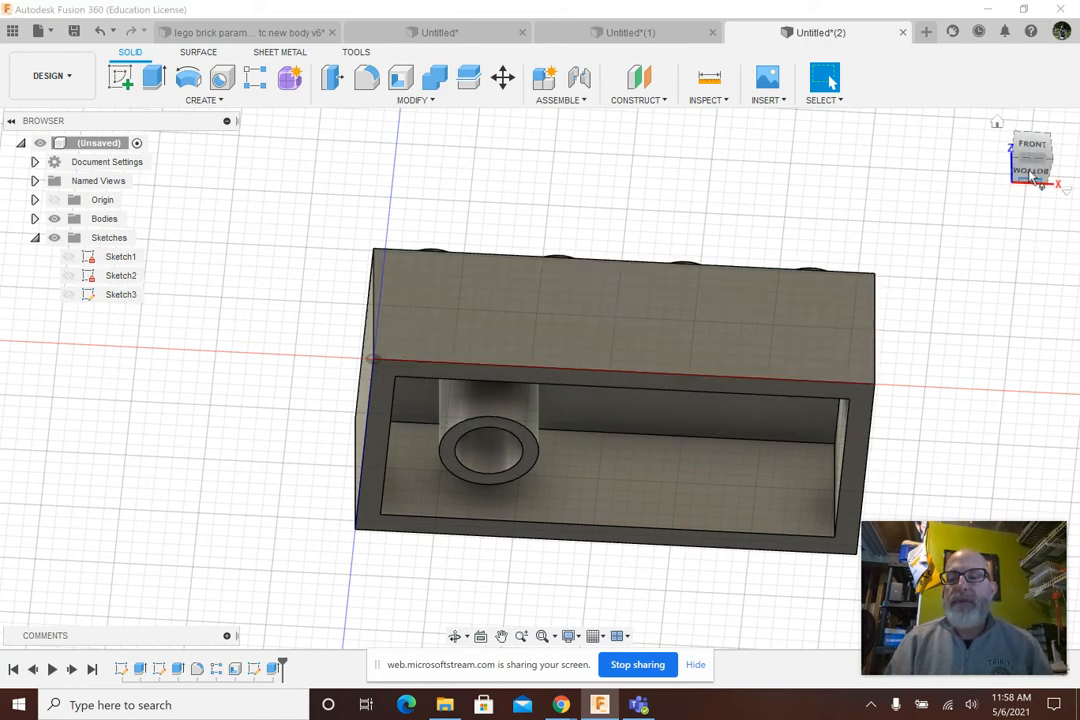
pyautogui.moveTo(1030, 152)
pyautogui.mouseDown()
pyautogui.moveTo(1028, 120)
pyautogui.moveTo(1025, 152)
pyautogui.moveTo(1030, 140)
pyautogui.mouseUp()
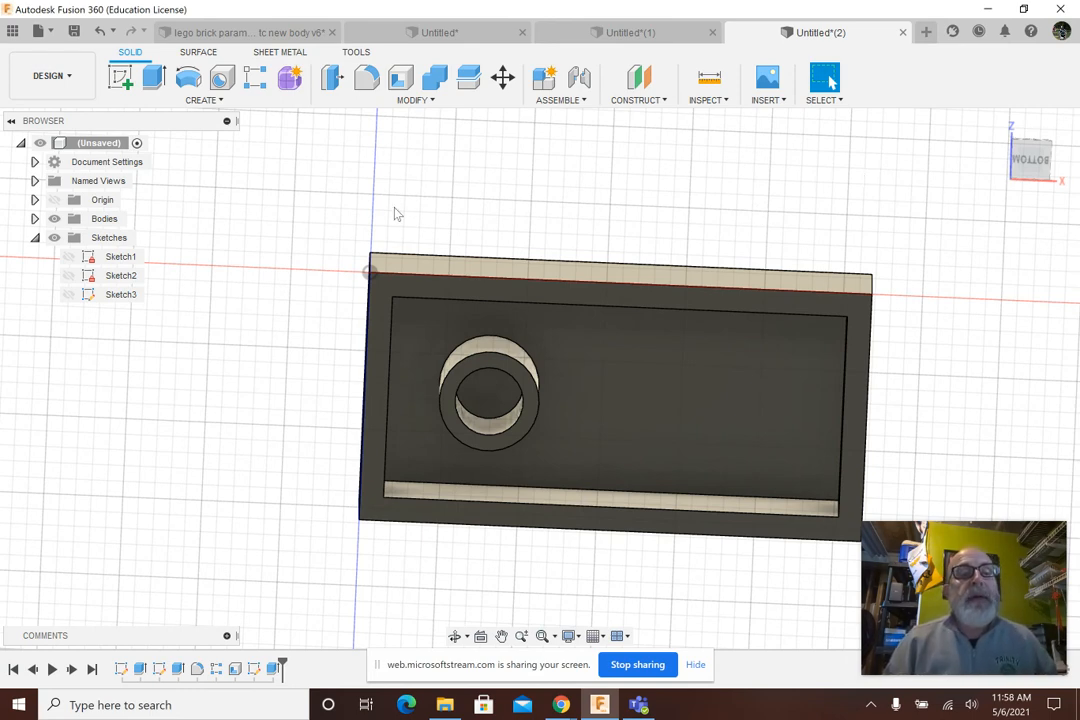
# - Create a rectangular feature pattern of the tube's extrusion along the cavity's long edge, with 3 instances over a 16 mm extent
pyautogui.click(220, 101)
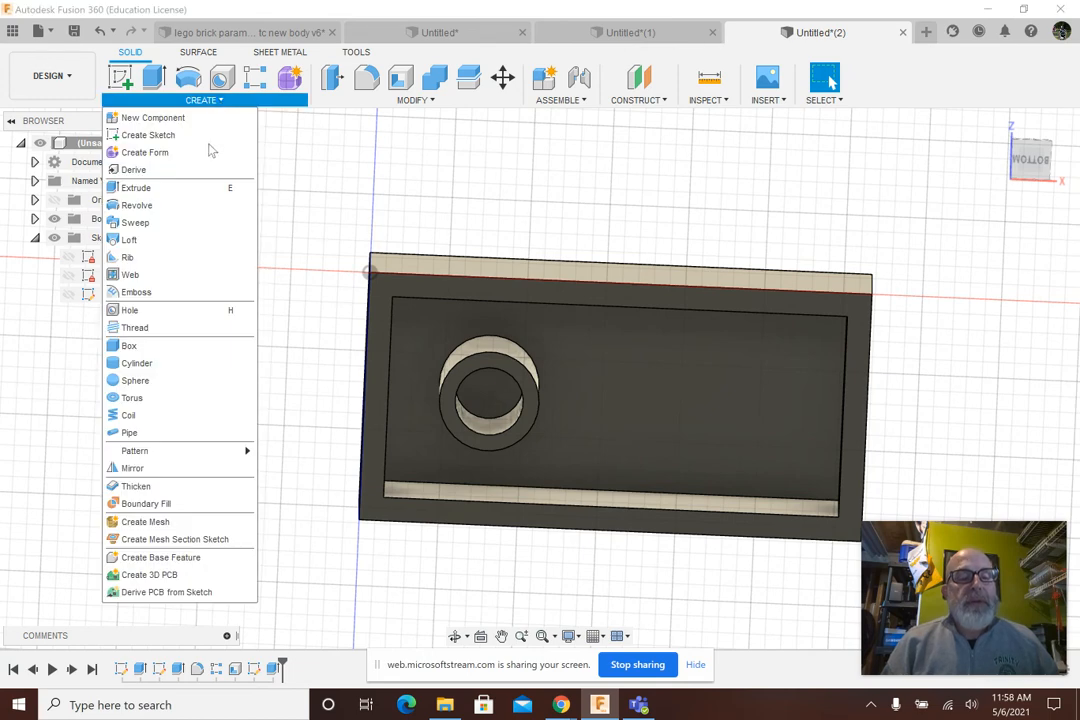
pyautogui.moveTo(190, 451)
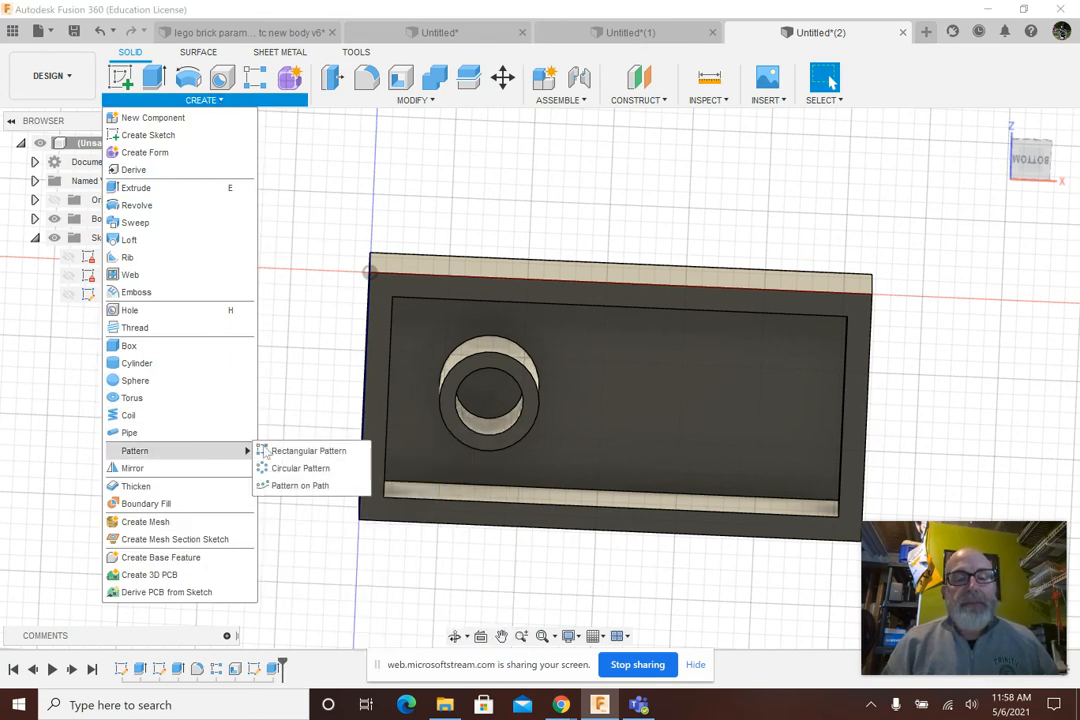
pyautogui.click(295, 450)
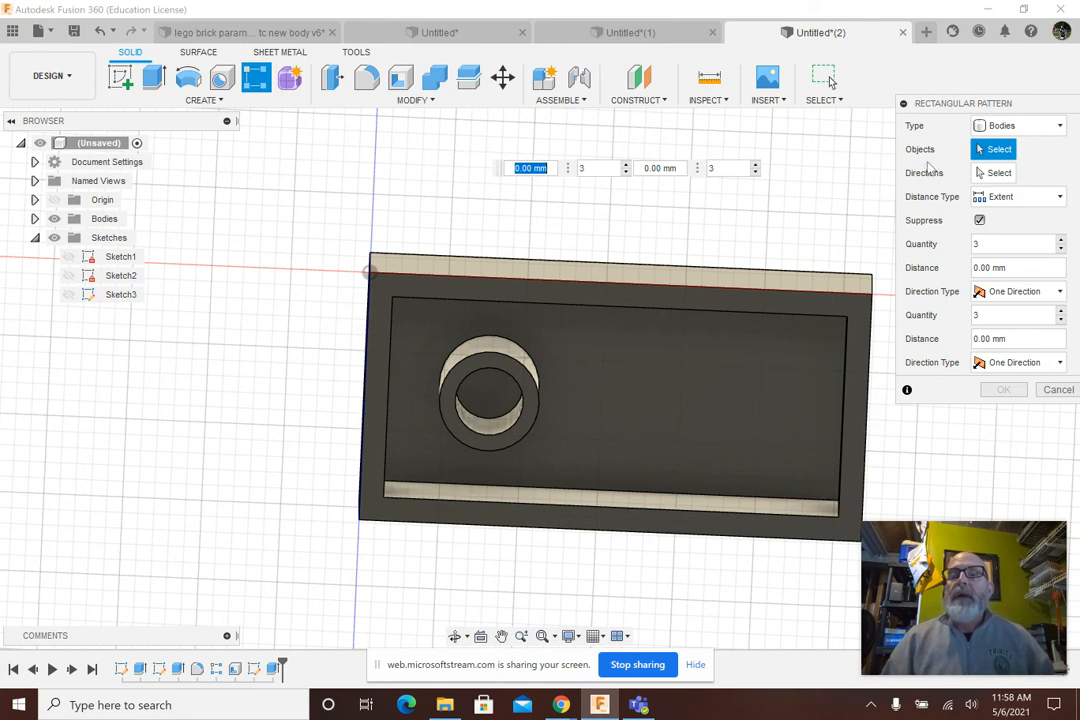
pyautogui.click(1015, 125)
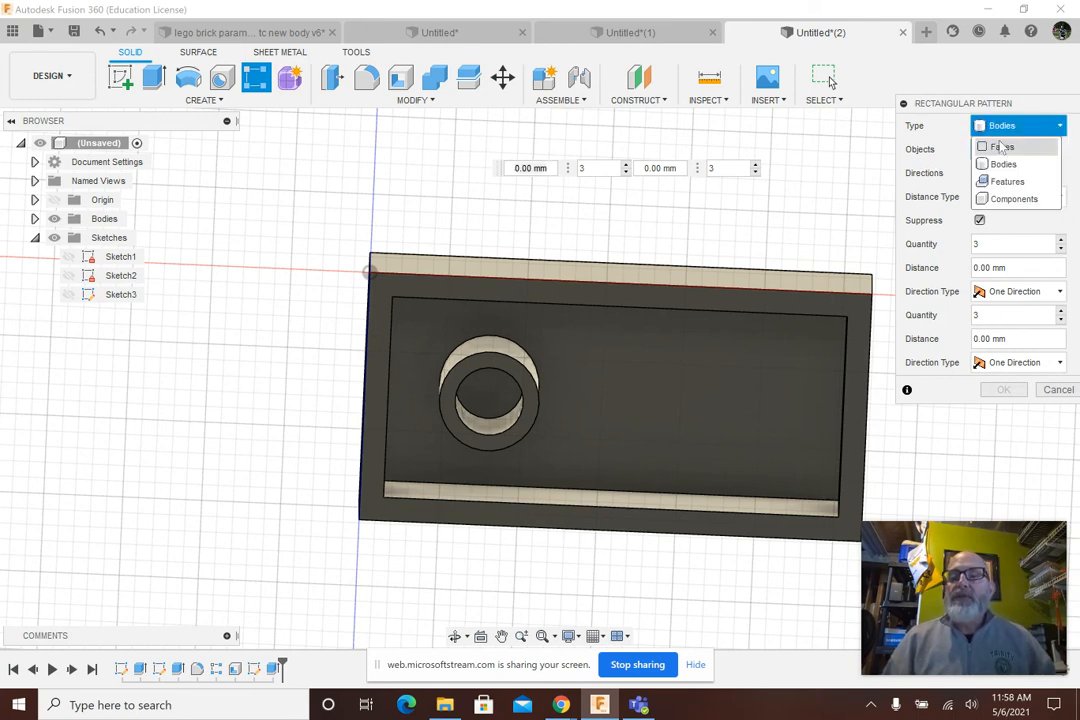
pyautogui.click(1008, 182)
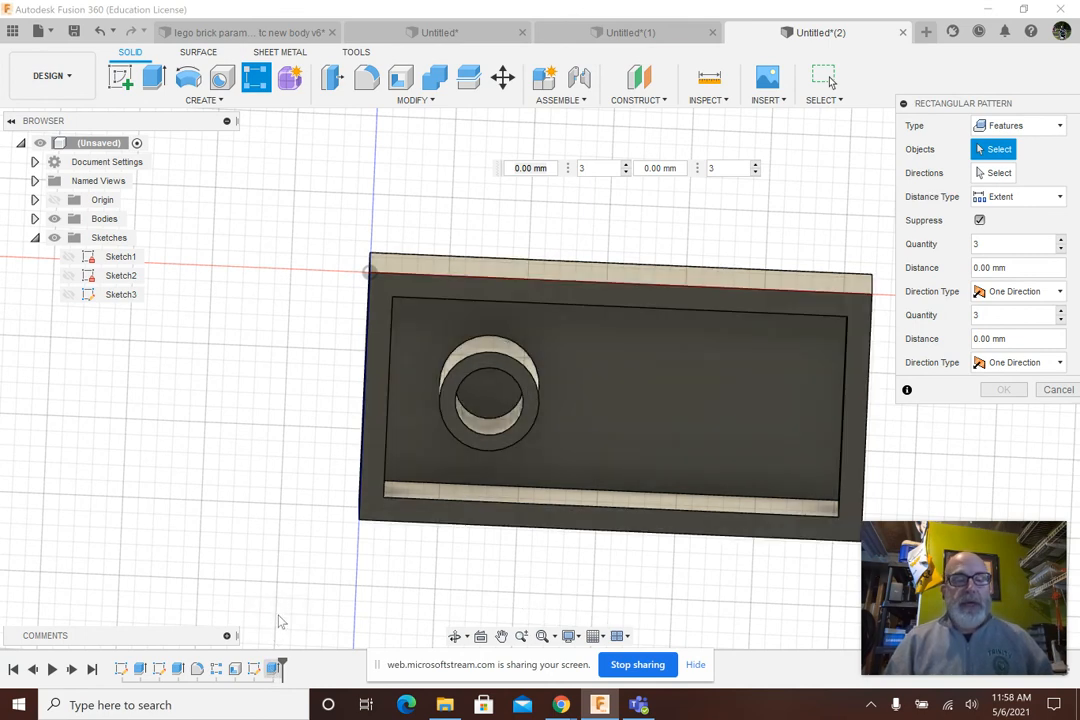
pyautogui.click(274, 669)
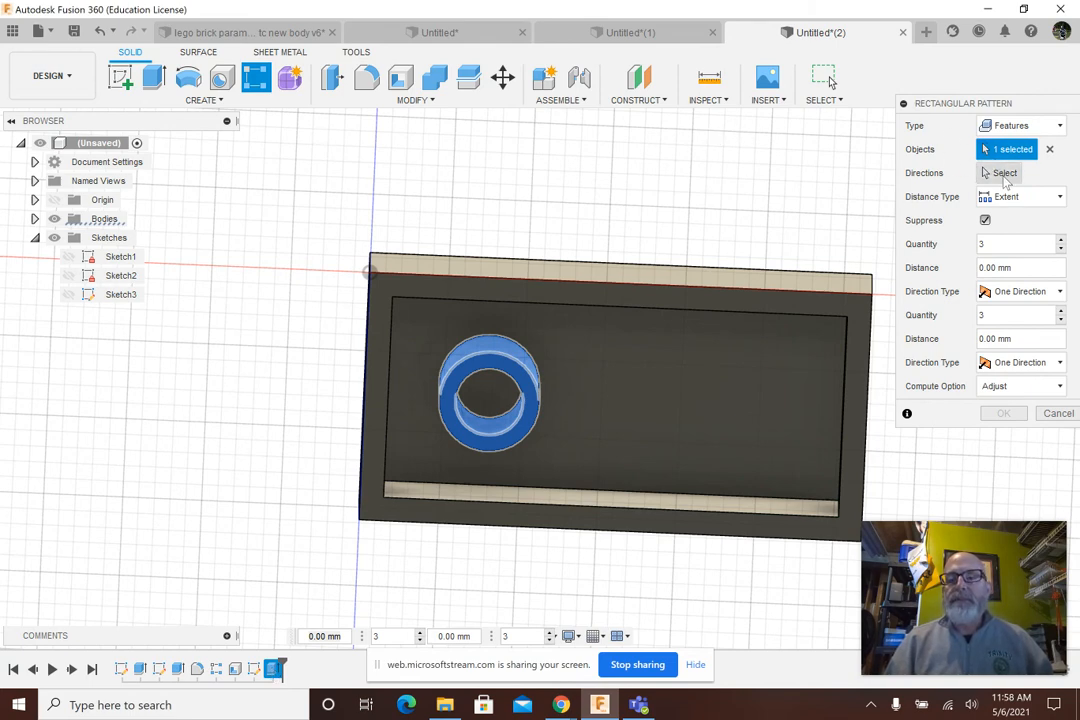
pyautogui.click(1005, 178)
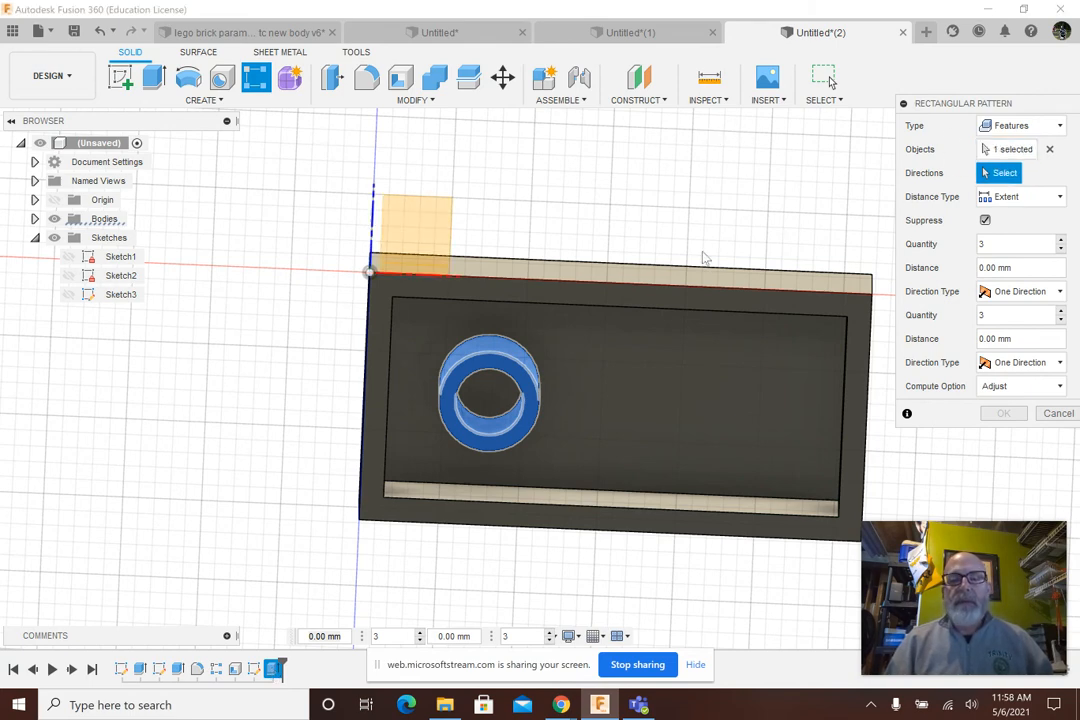
pyautogui.click(638, 315)
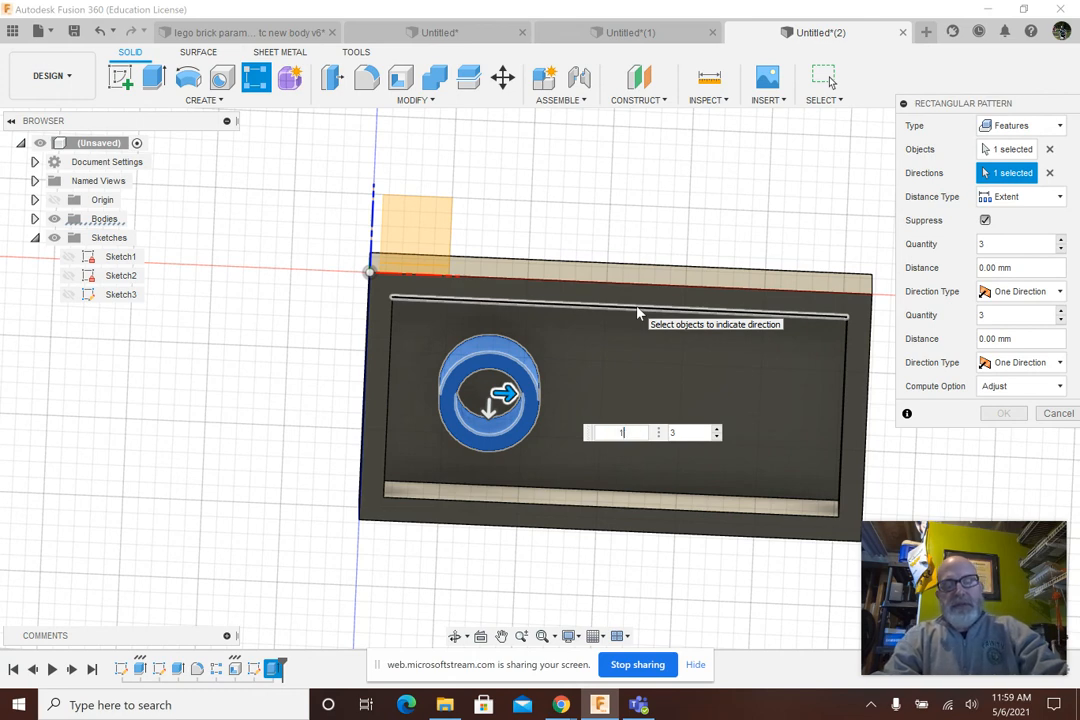
pyautogui.write('16')
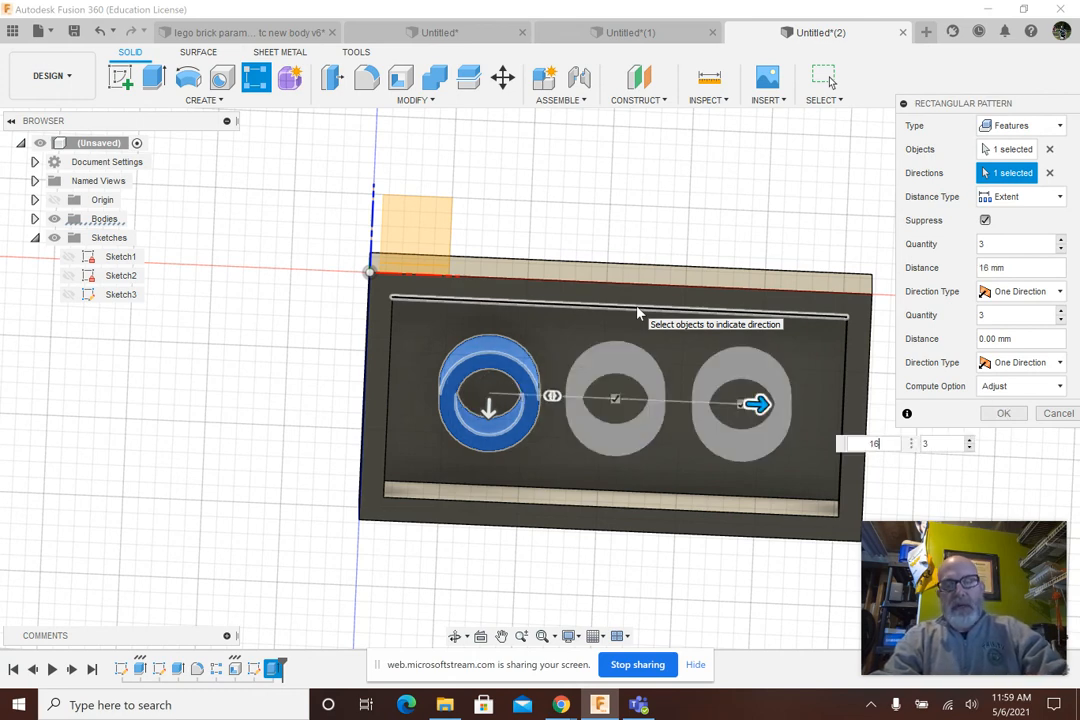
pyautogui.click(636, 312)
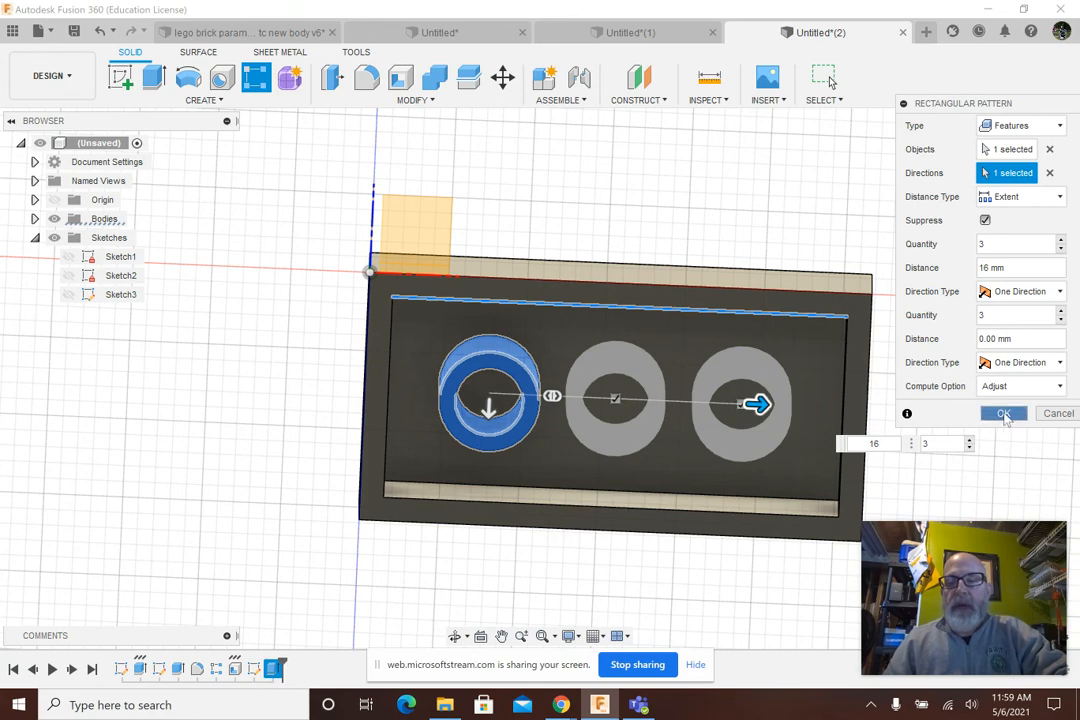
pyautogui.click(1005, 415)
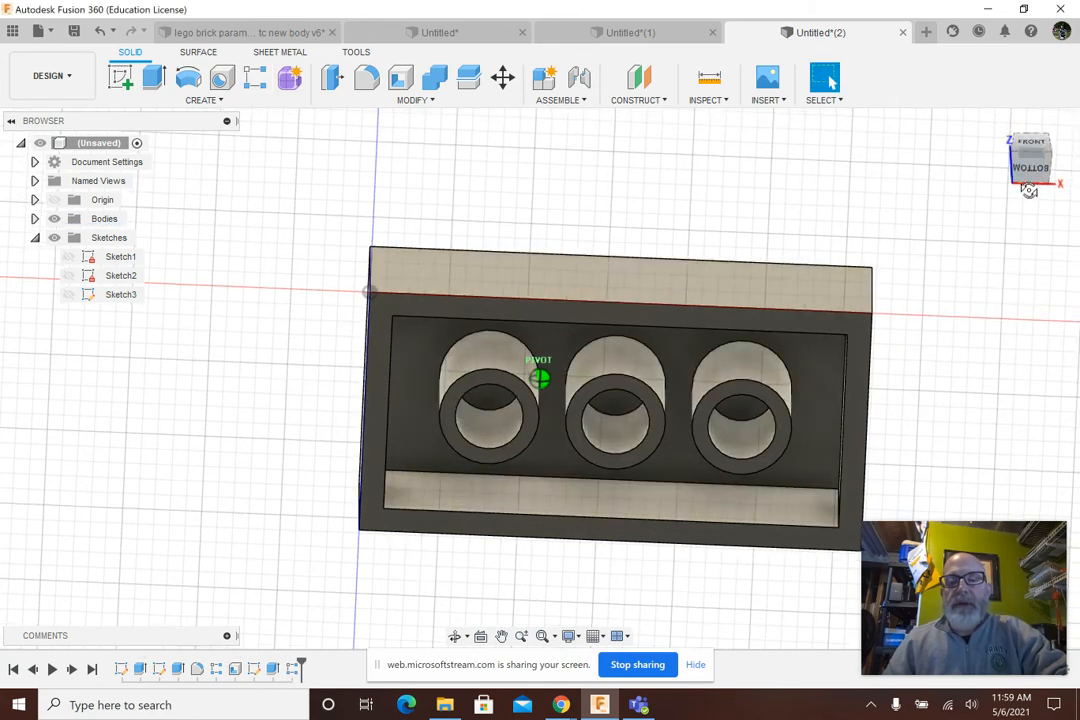